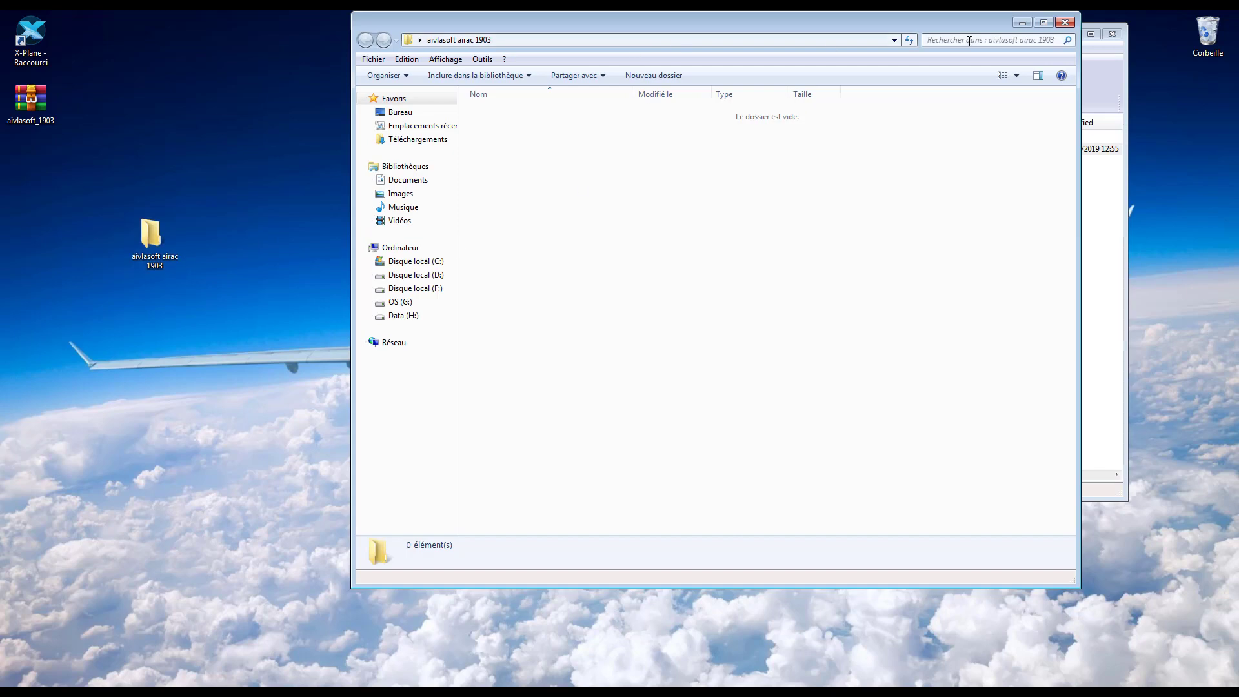
# Close the empty folder window and run aivlasoft_1903.exe from the archive, continuing setup to the destination folder page without a backup
pyautogui.click(1062, 25)
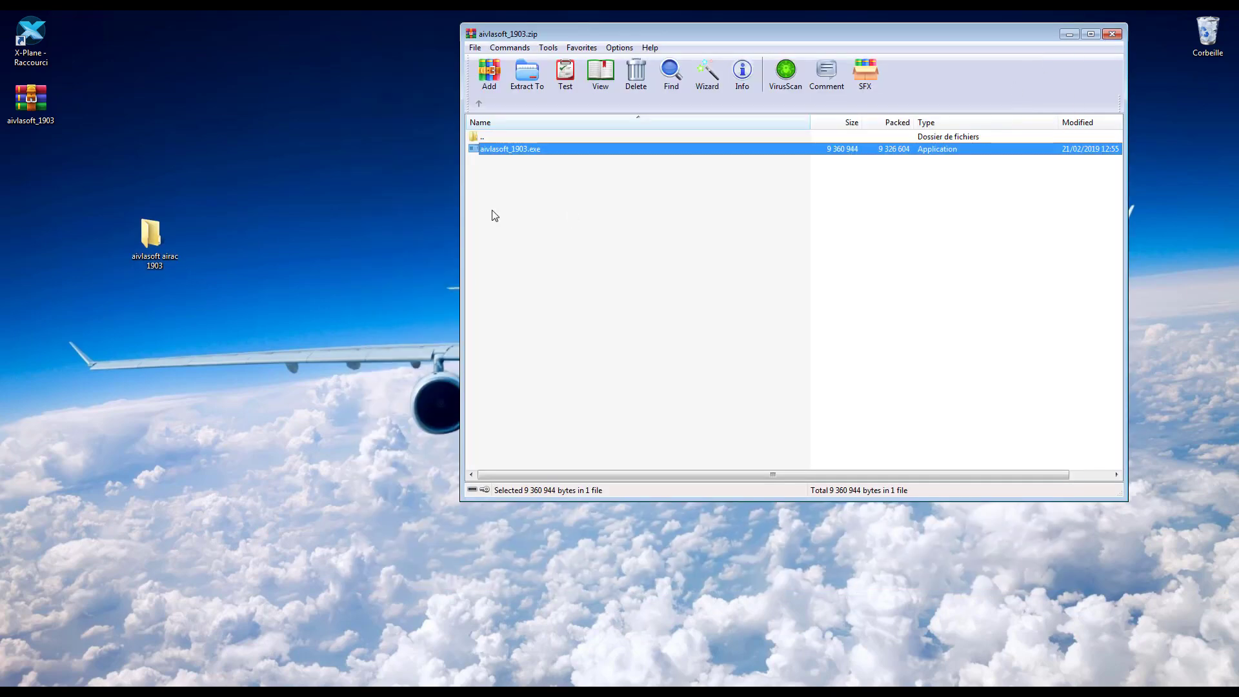
pyautogui.doubleClick(541, 149)
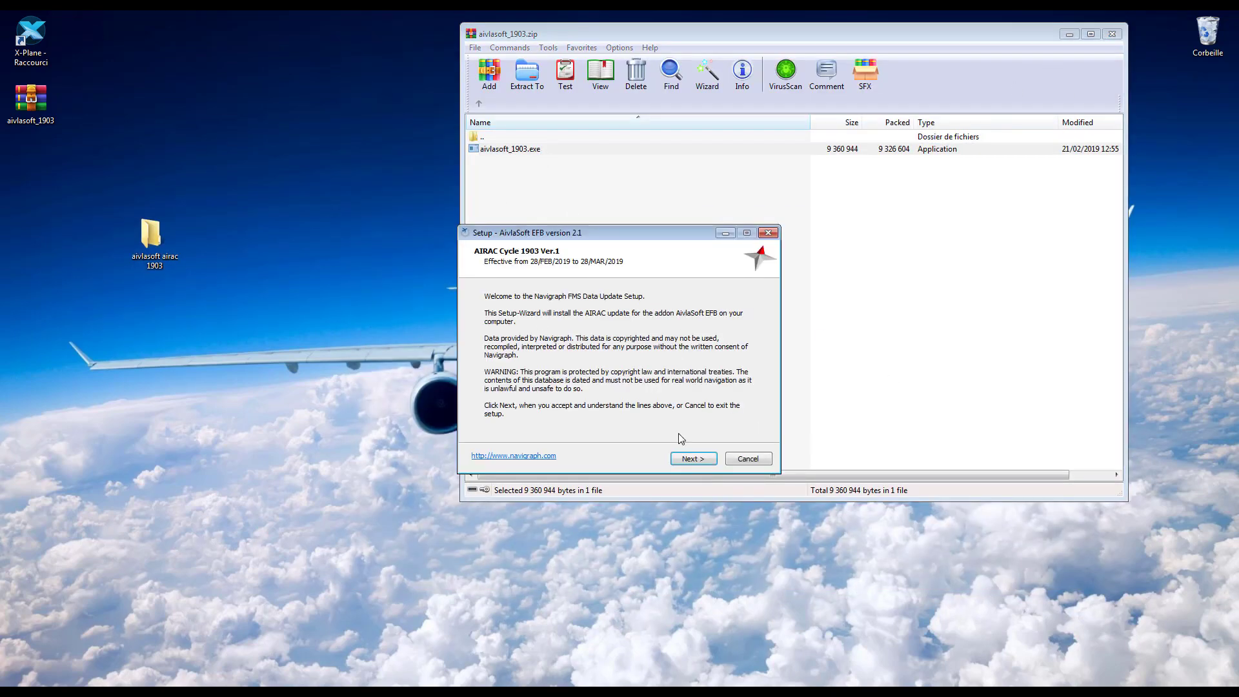
pyautogui.click(693, 458)
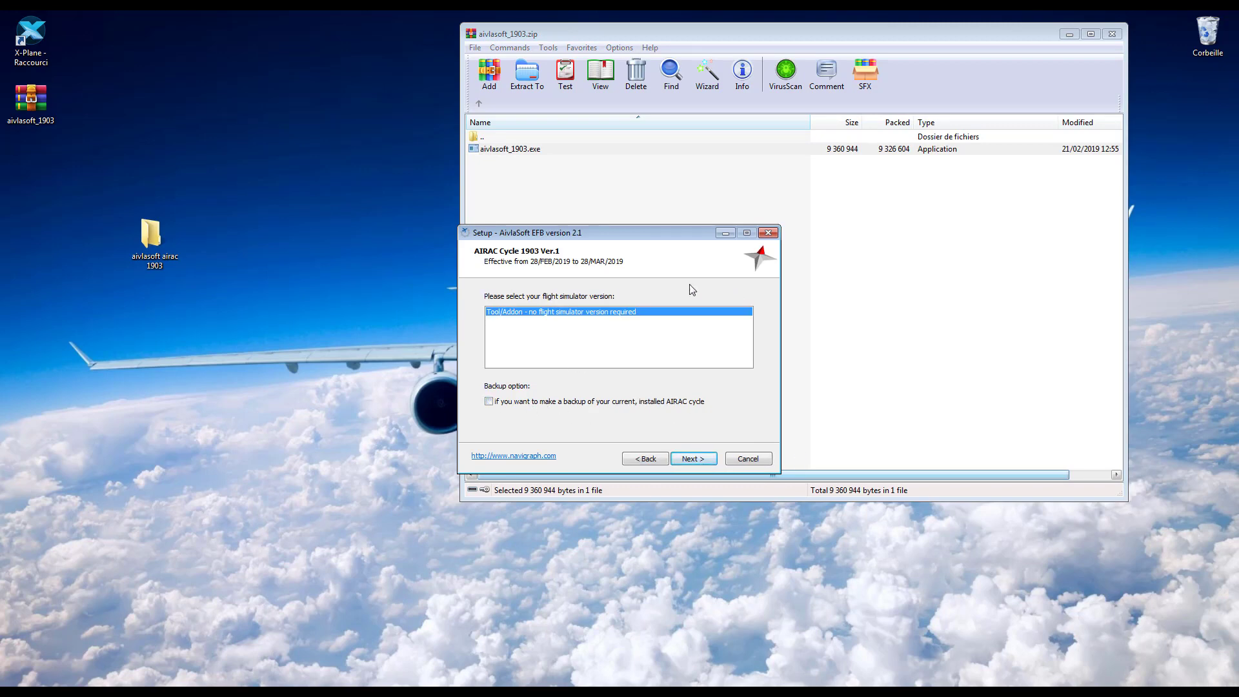
pyautogui.click(696, 459)
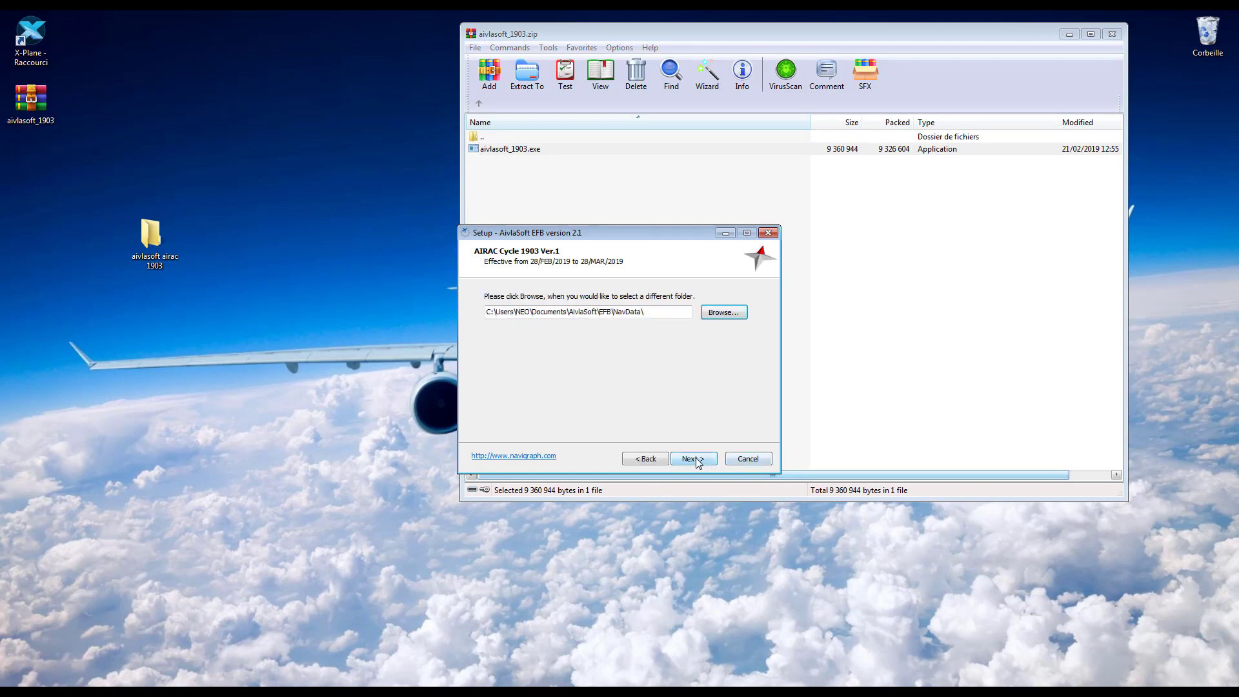
# Set the setup's destination to the desktop folder "aivlasoft airac 1903" instead of the default NavData folder
pyautogui.moveTo(644, 233); pyautogui.dragTo(691, 84)
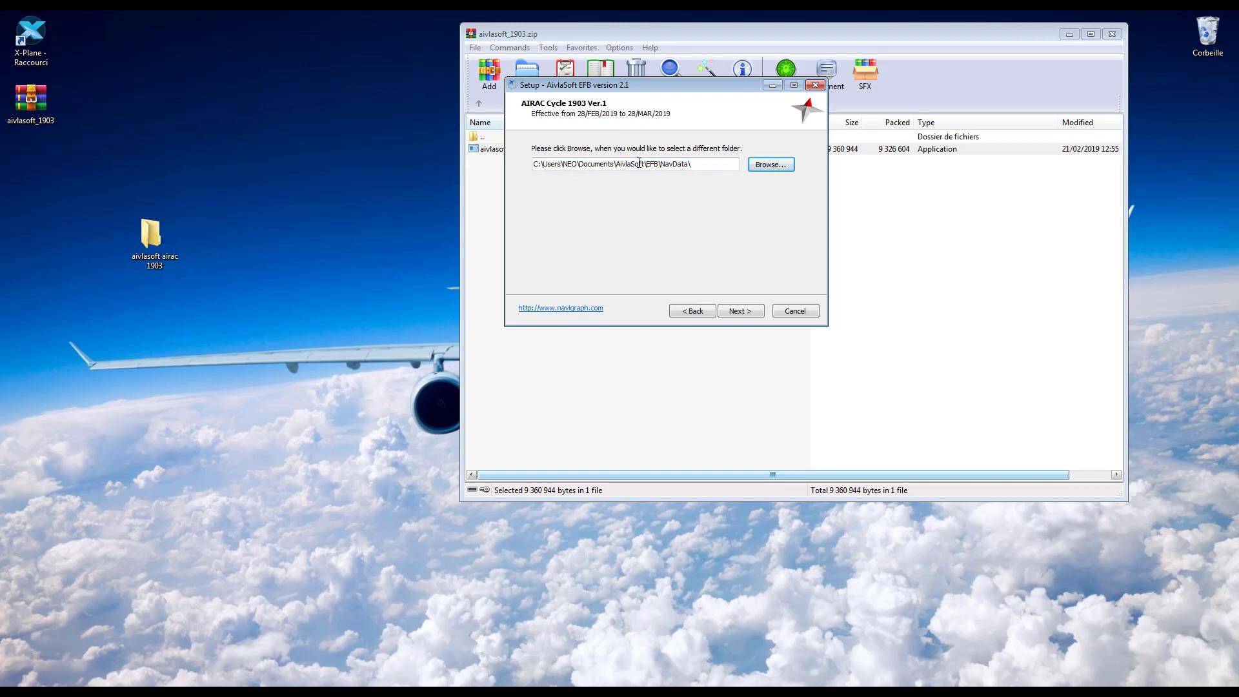
pyautogui.moveTo(541, 166); pyautogui.dragTo(502, 162)
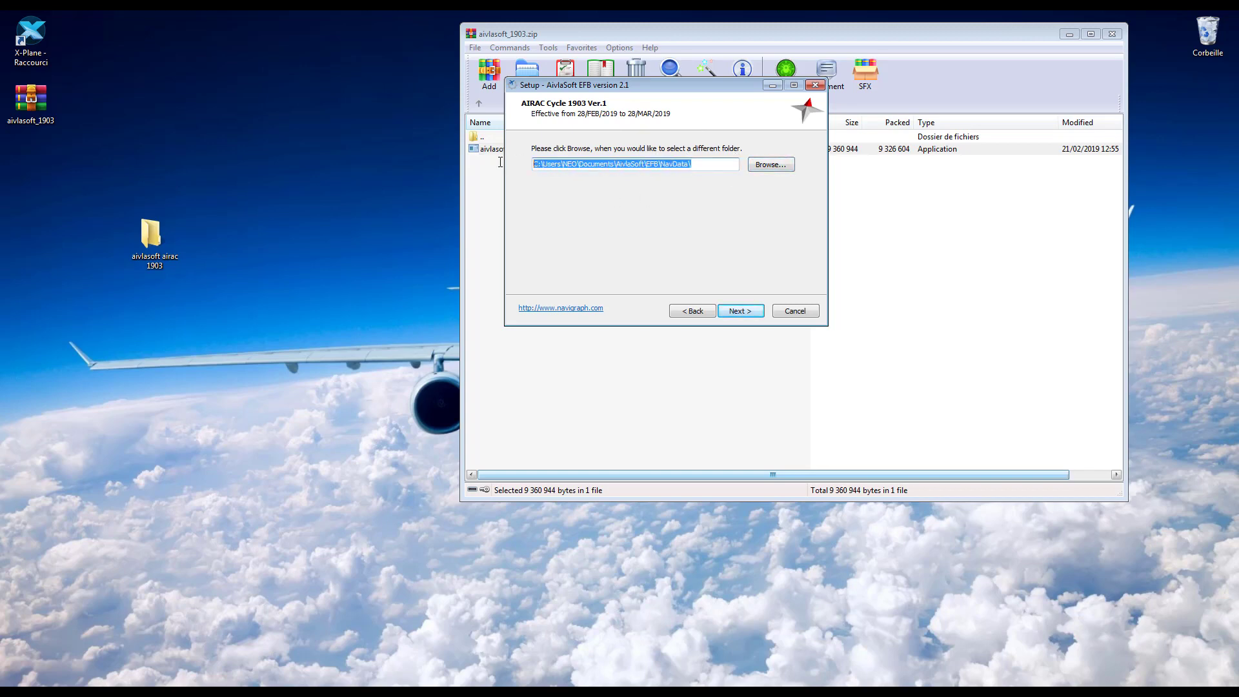
pyautogui.click(776, 168)
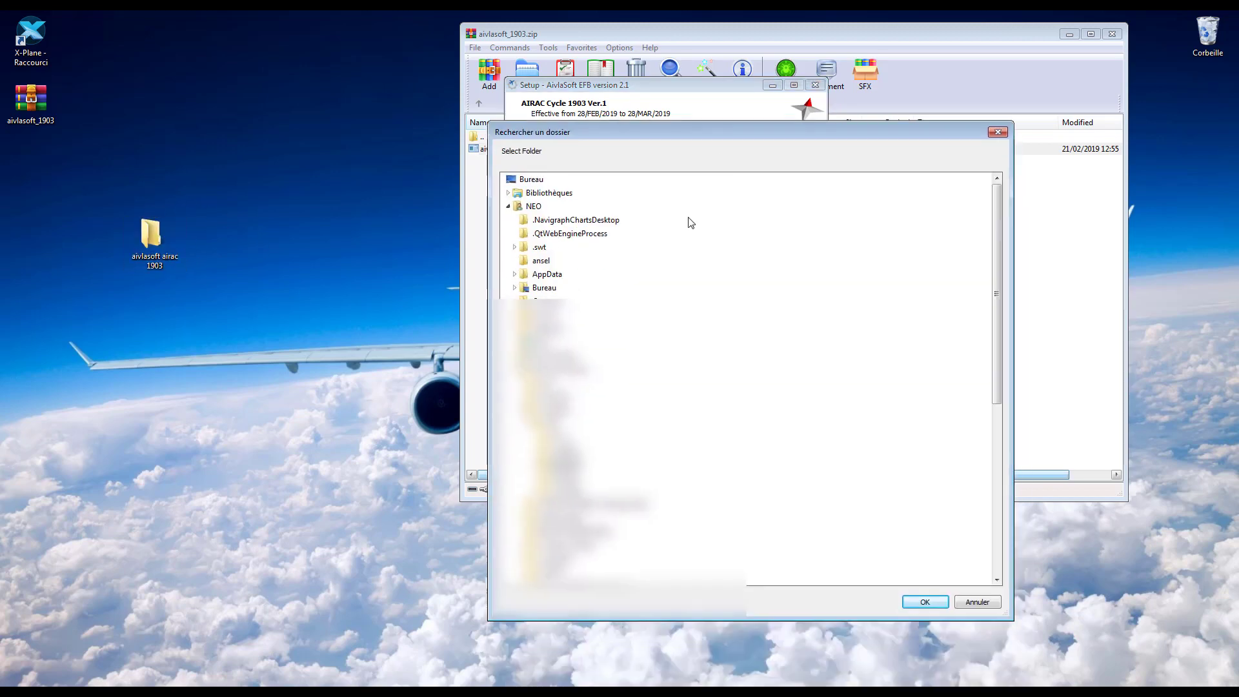
pyautogui.click(539, 181)
pyautogui.scroll(-3, 560, 289)
pyautogui.click(553, 289)
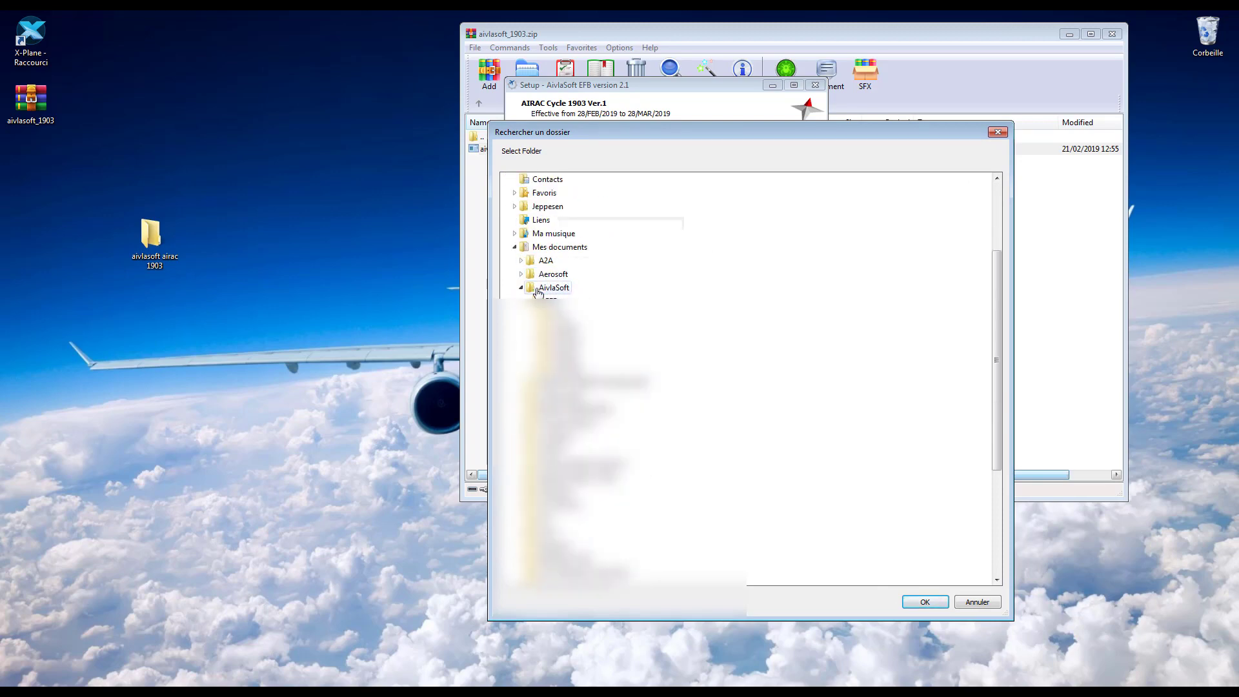
pyautogui.click(514, 246)
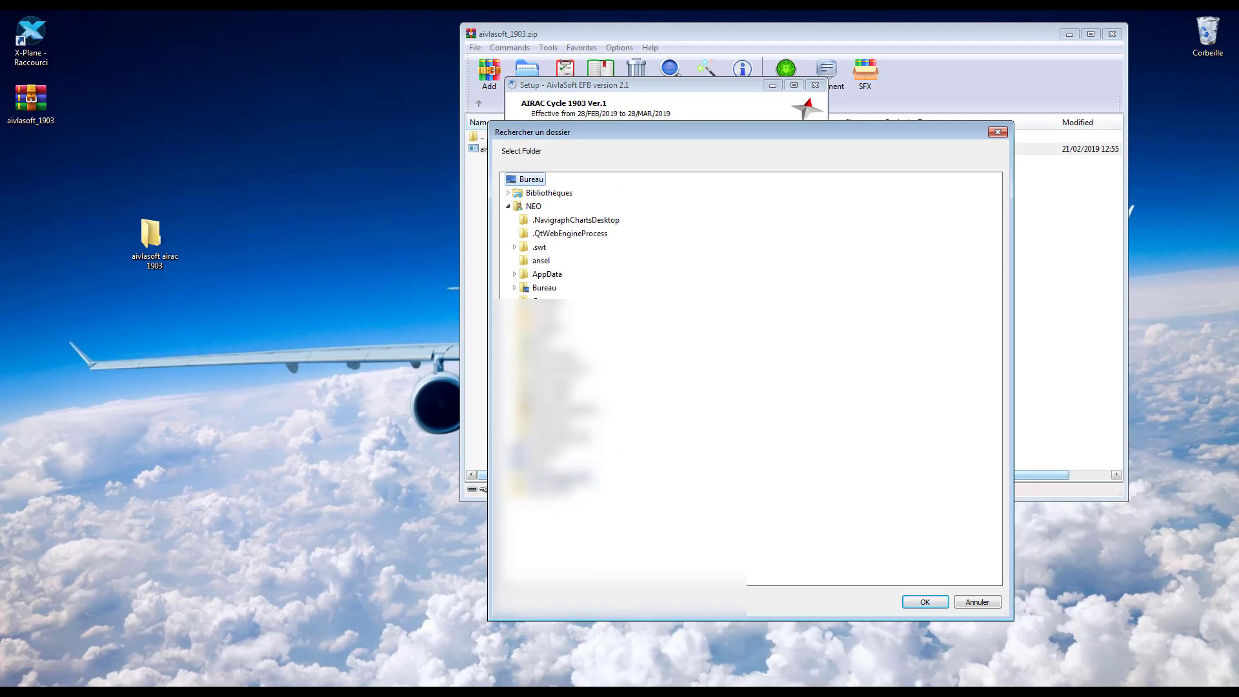
pyautogui.click(559, 477)
pyautogui.click(923, 602)
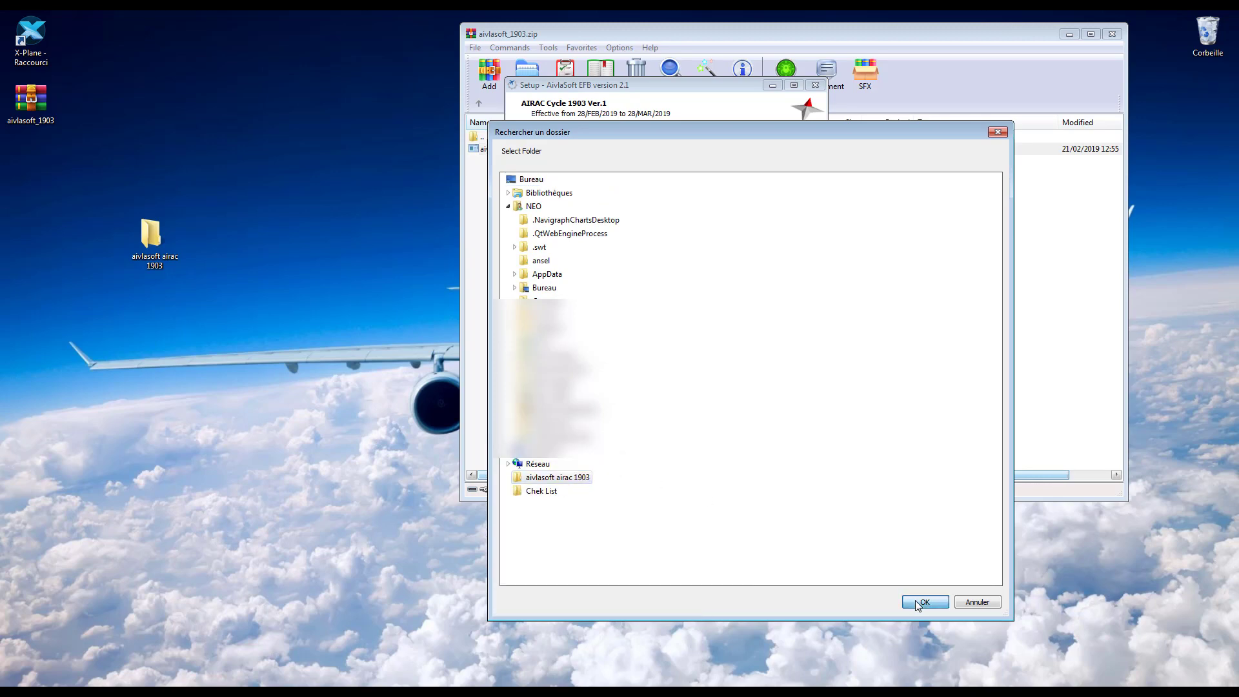
# Install the AIRAC Cycle 1903 data, finish the setup and close the aivlasoft_1903.zip archive
pyautogui.click(748, 313)
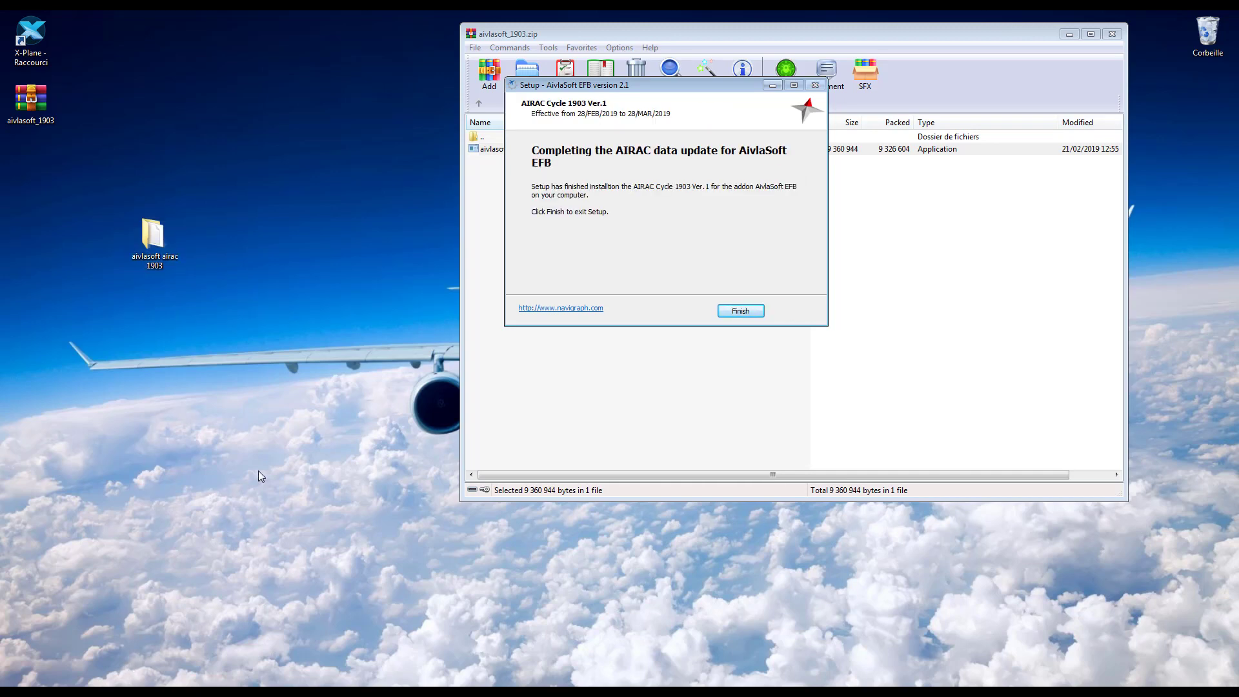
pyautogui.click(748, 308)
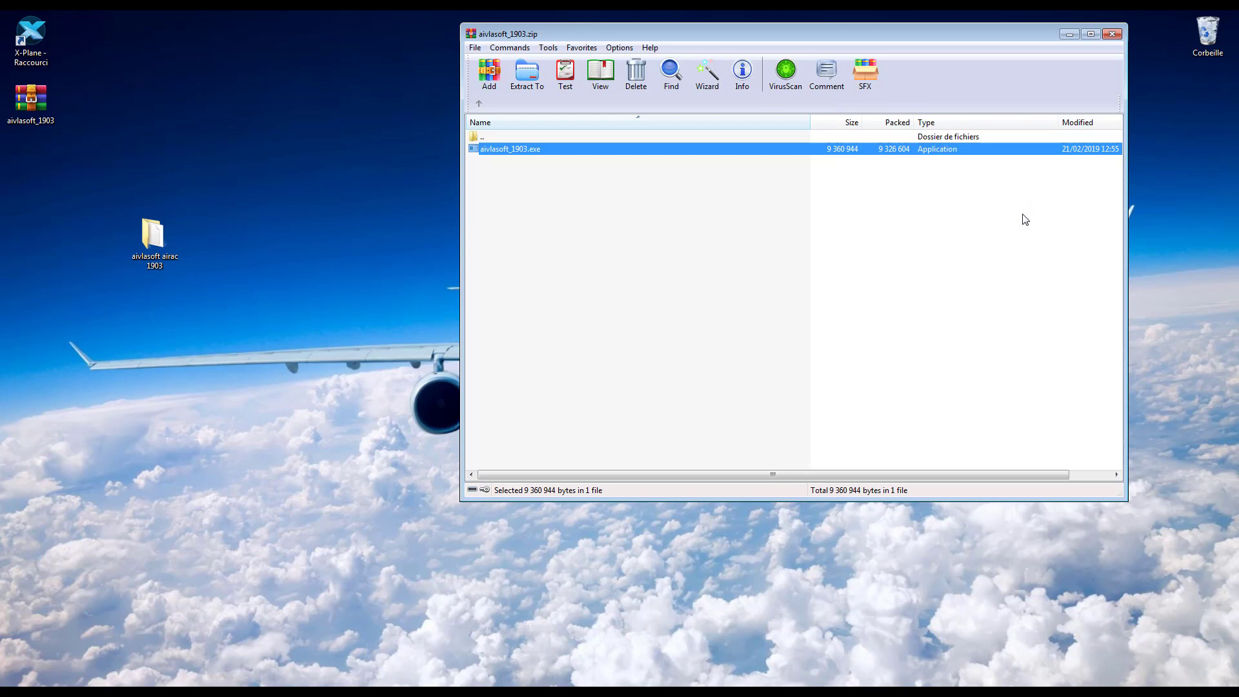
pyautogui.click(1113, 35)
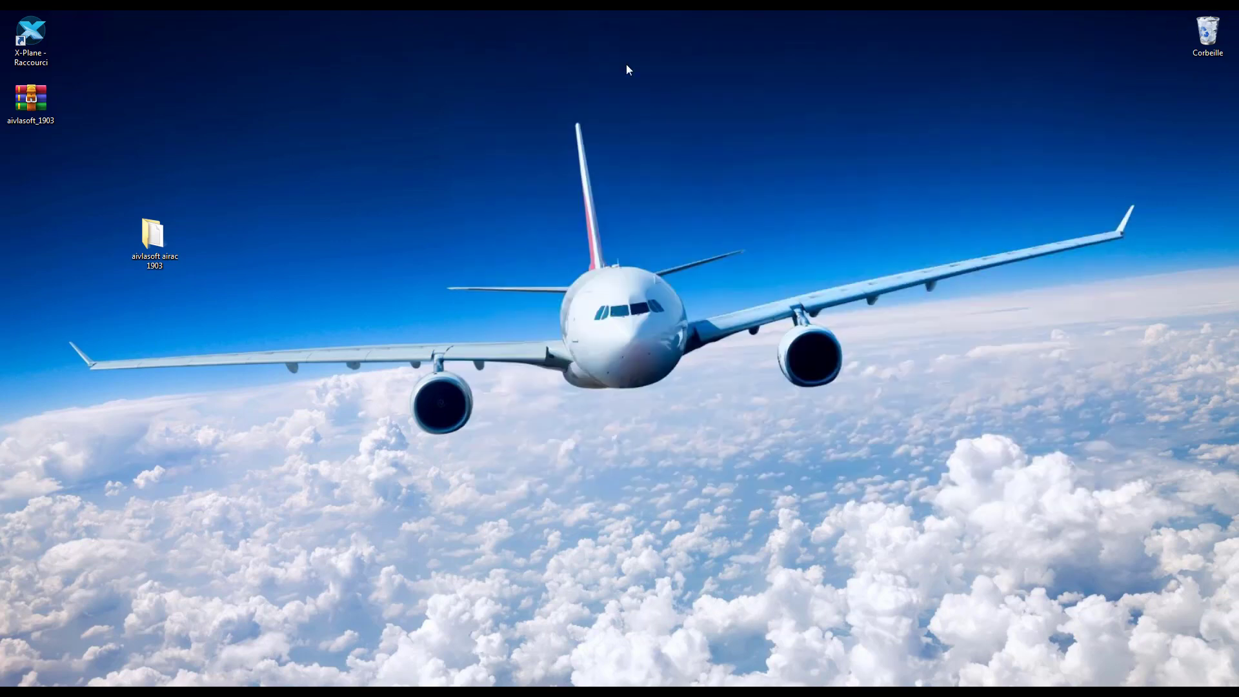
# Examine the installed files in the NavData and SidStars subfolders of "aivlasoft airac 1903", closing the folder when done
pyautogui.doubleClick(153, 237)
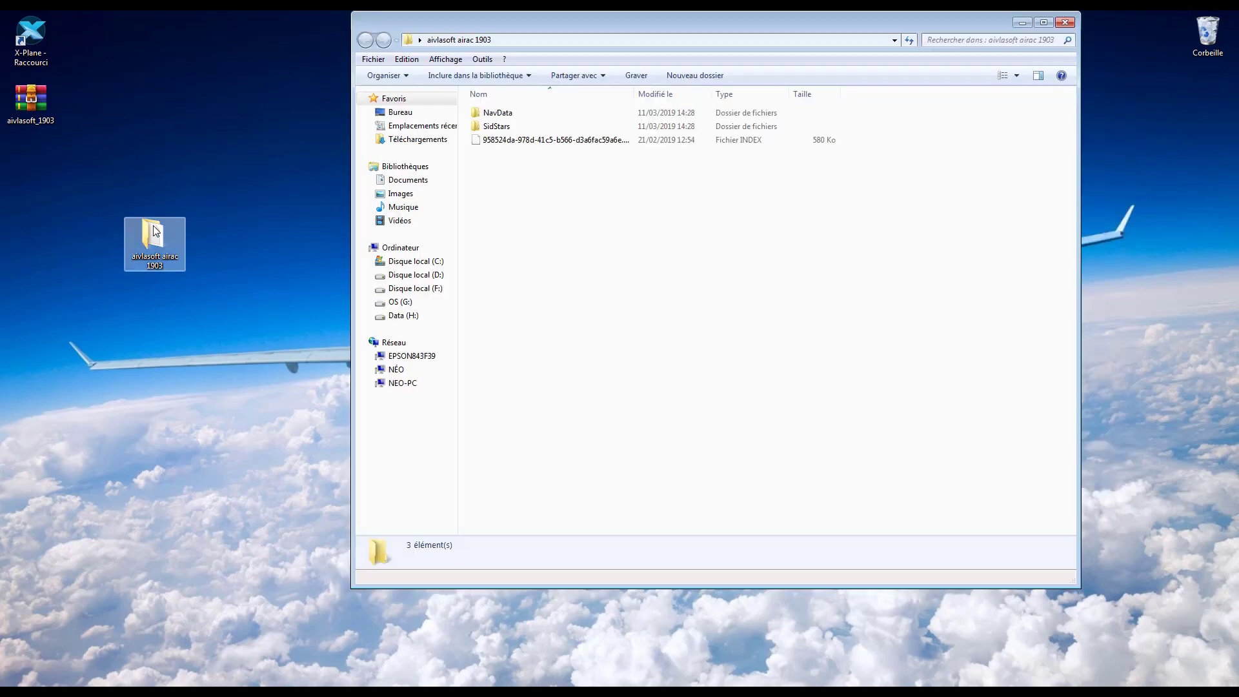
pyautogui.doubleClick(500, 113)
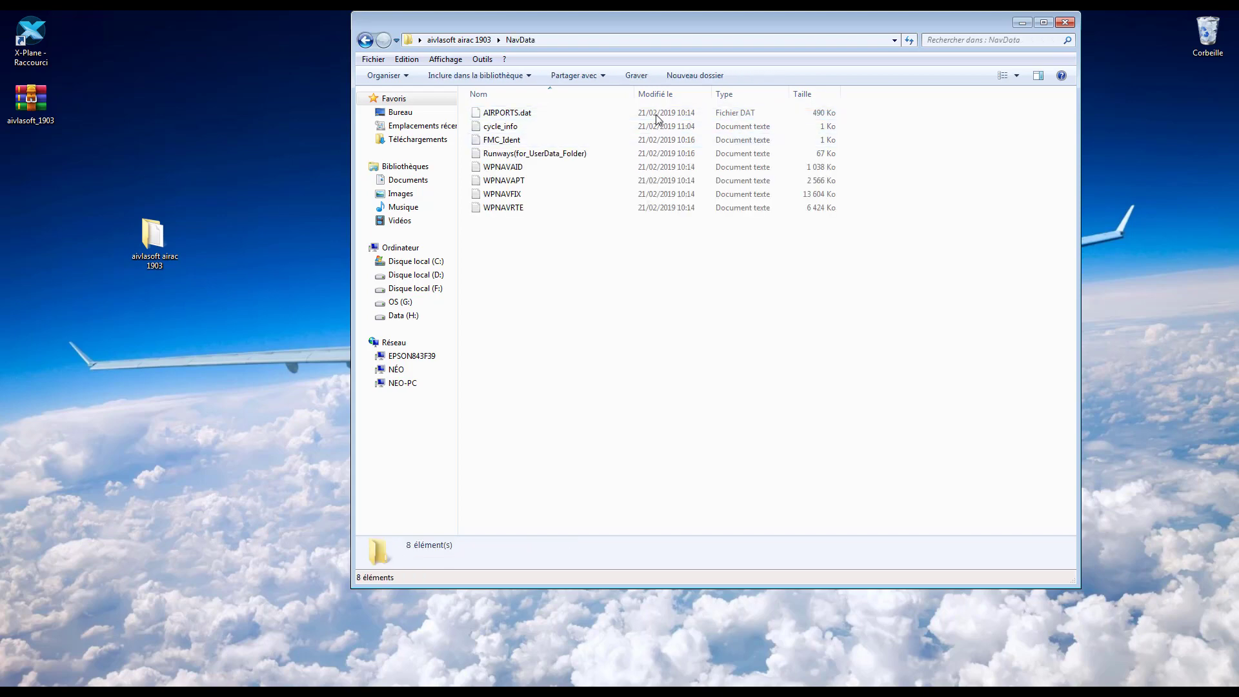
pyautogui.click(365, 40)
pyautogui.doubleClick(498, 127)
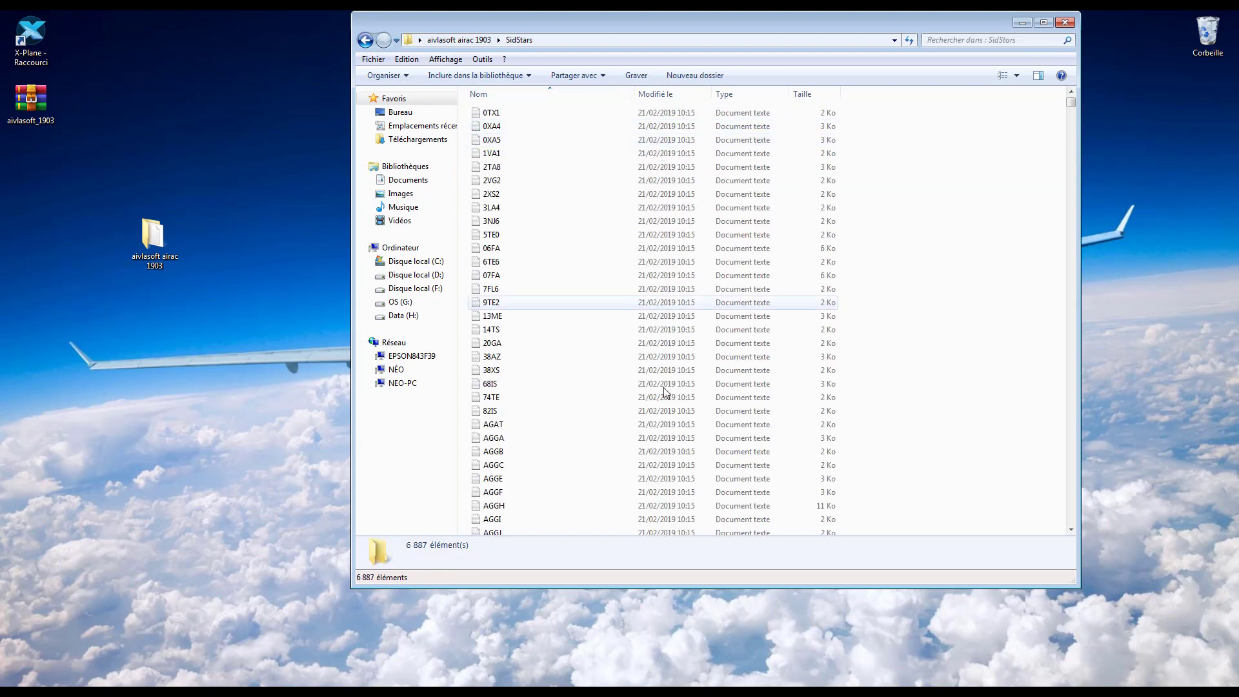
pyautogui.click(365, 43)
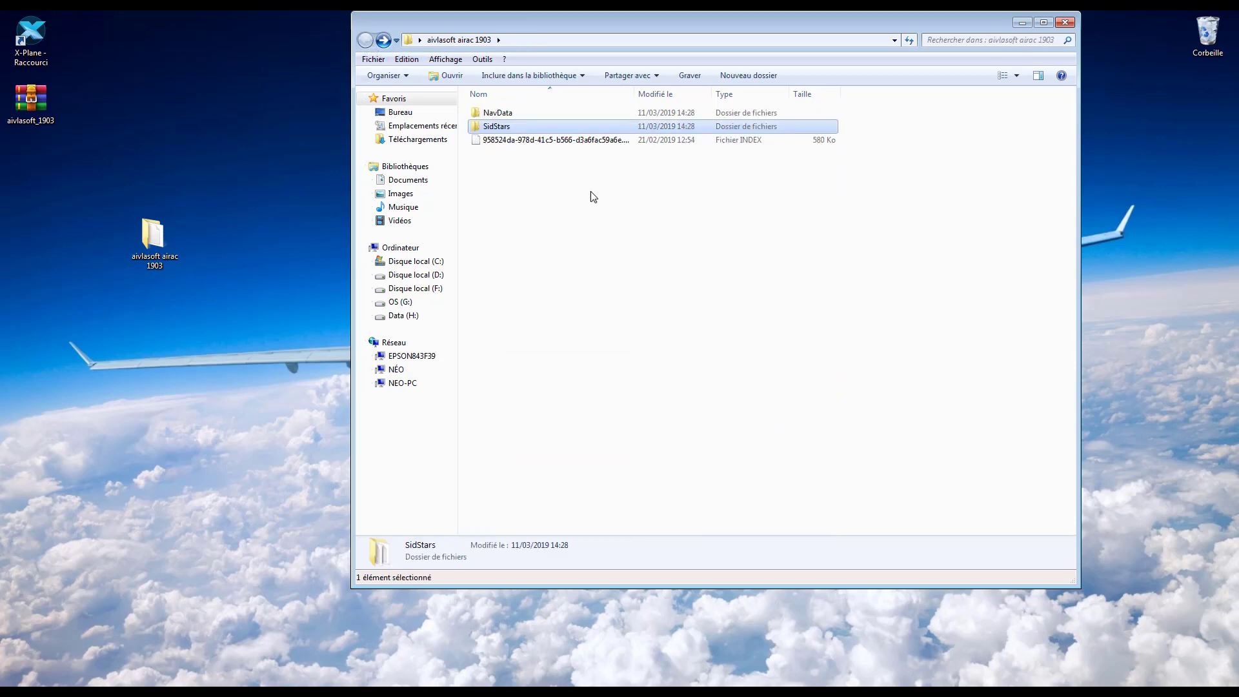
pyautogui.click(1066, 23)
# Place the "aivlasoft airac 1903" folder below the archive on the desktop and open Documents\AivlaSoft\EFB\Navdata\Aerosoft NavDataPro in Explorer
pyautogui.moveTo(153, 237); pyautogui.dragTo(45, 171)
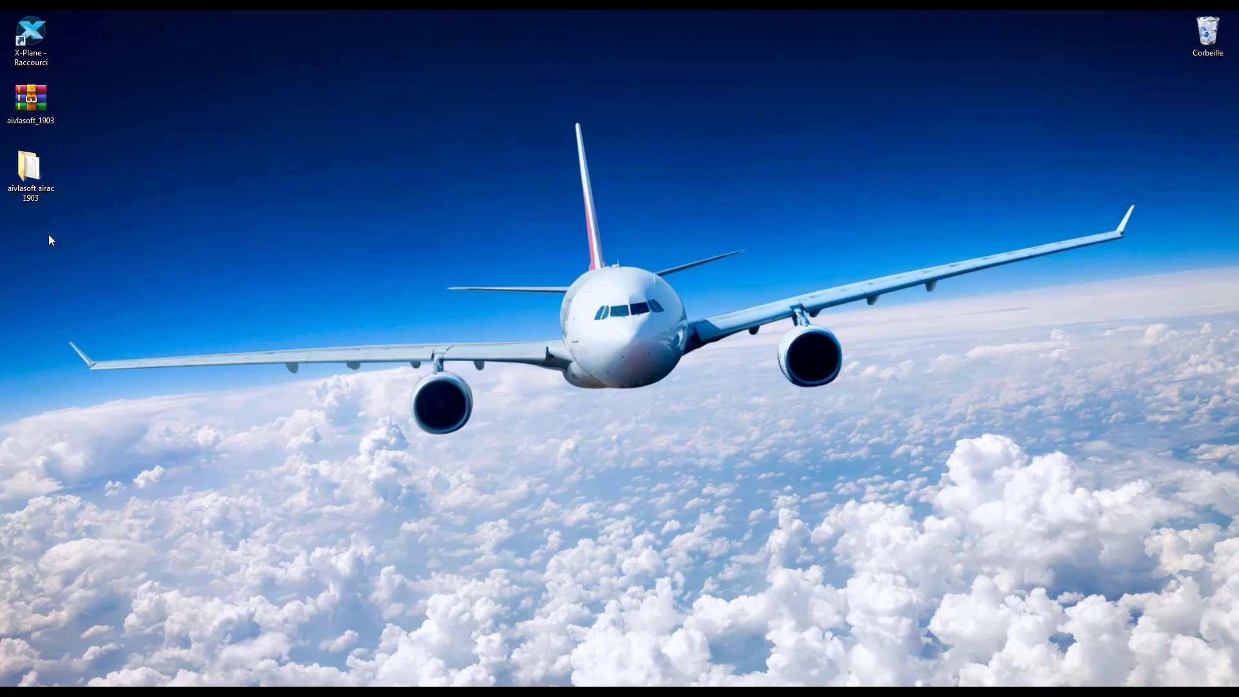
pyautogui.click(140, 681)
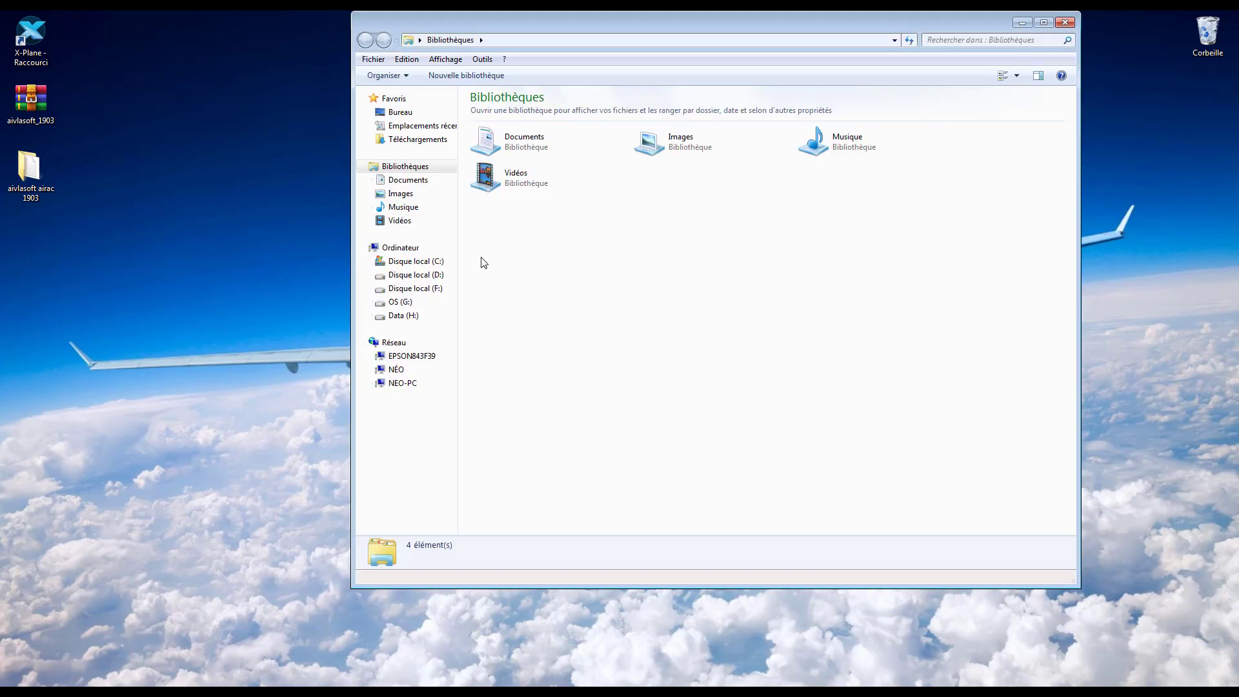
pyautogui.moveTo(668, 33); pyautogui.dragTo(800, 34)
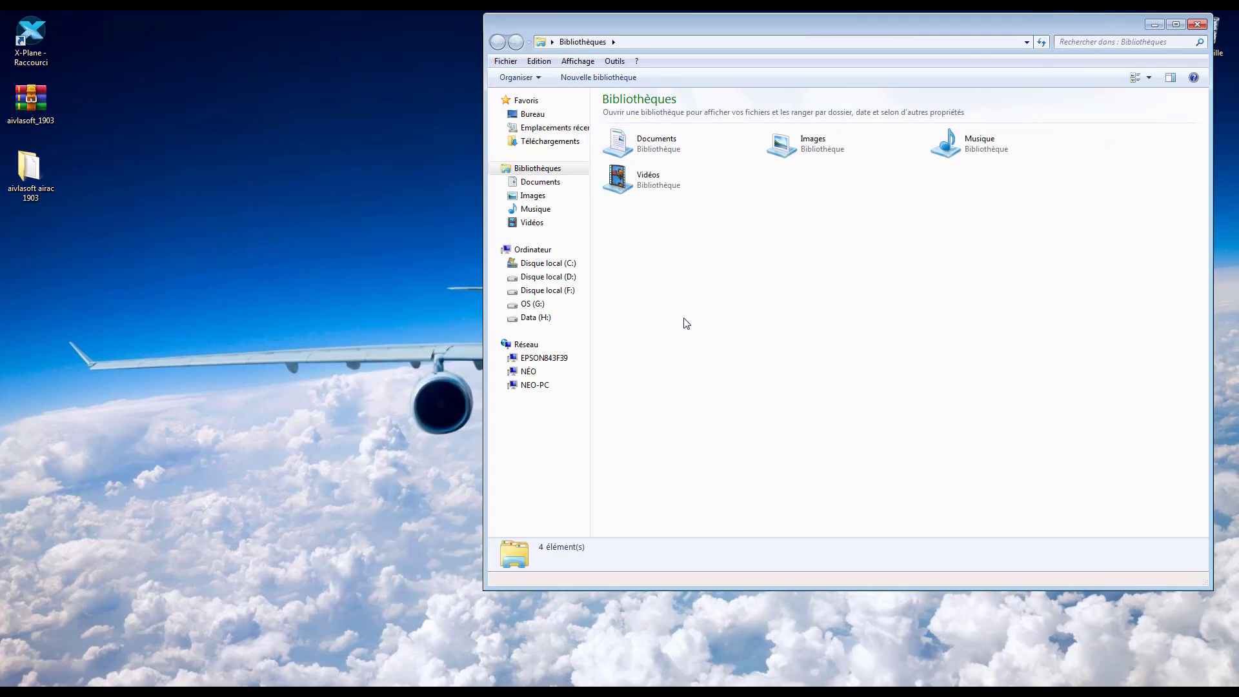
pyautogui.click(533, 183)
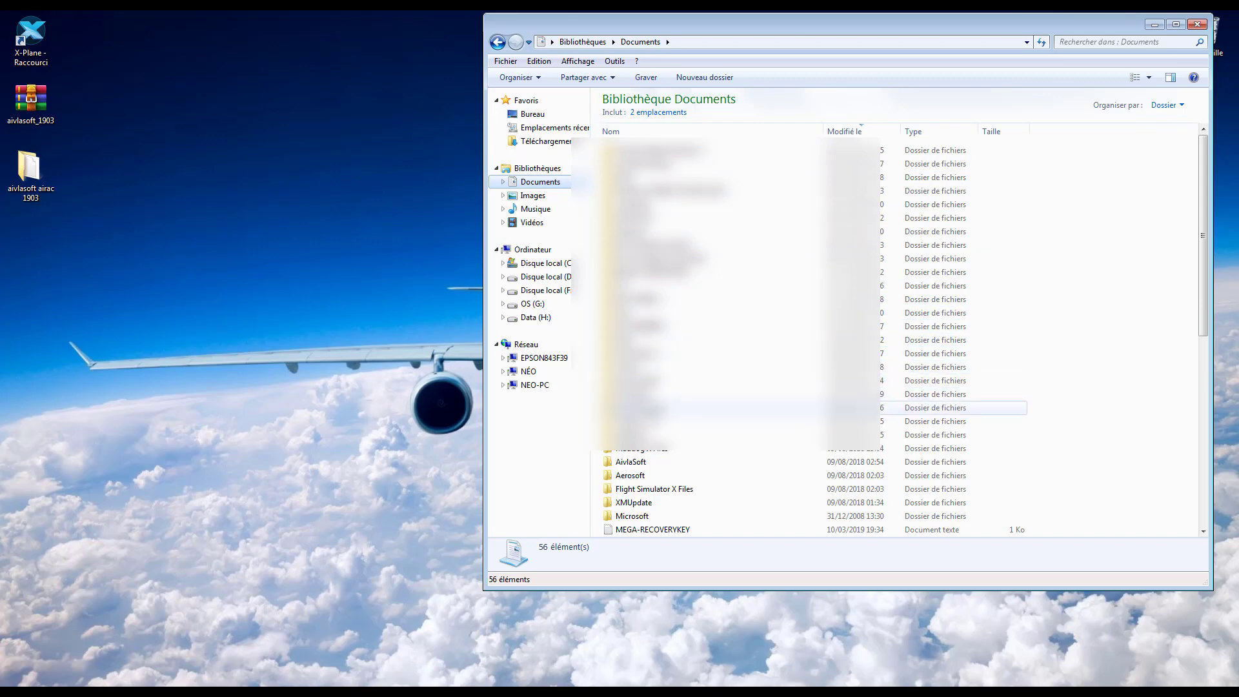
pyautogui.doubleClick(645, 463)
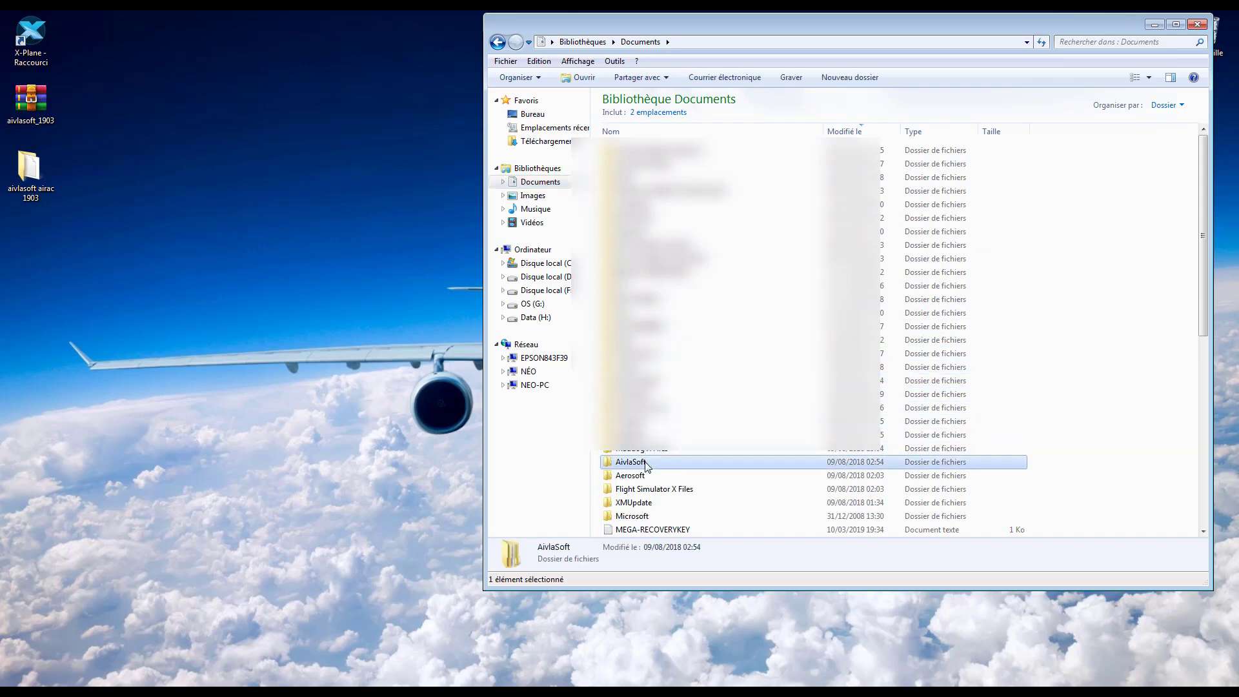
pyautogui.click(630, 152)
pyautogui.doubleClick(630, 152)
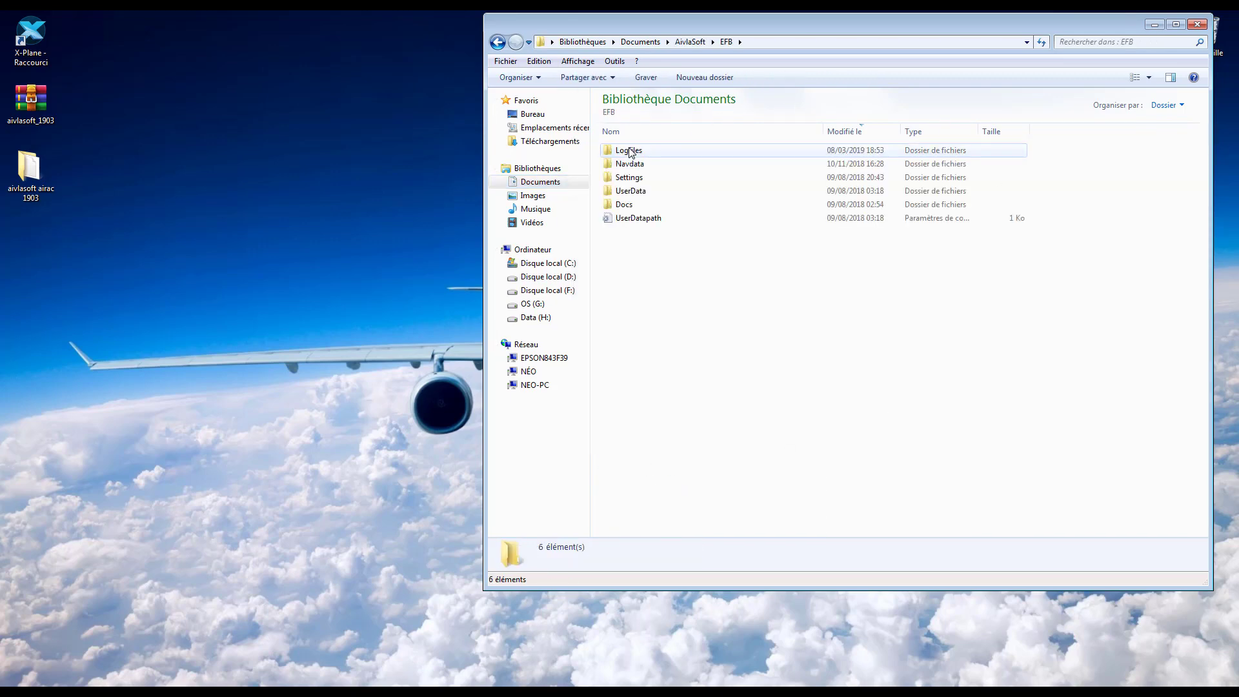
pyautogui.doubleClick(651, 169)
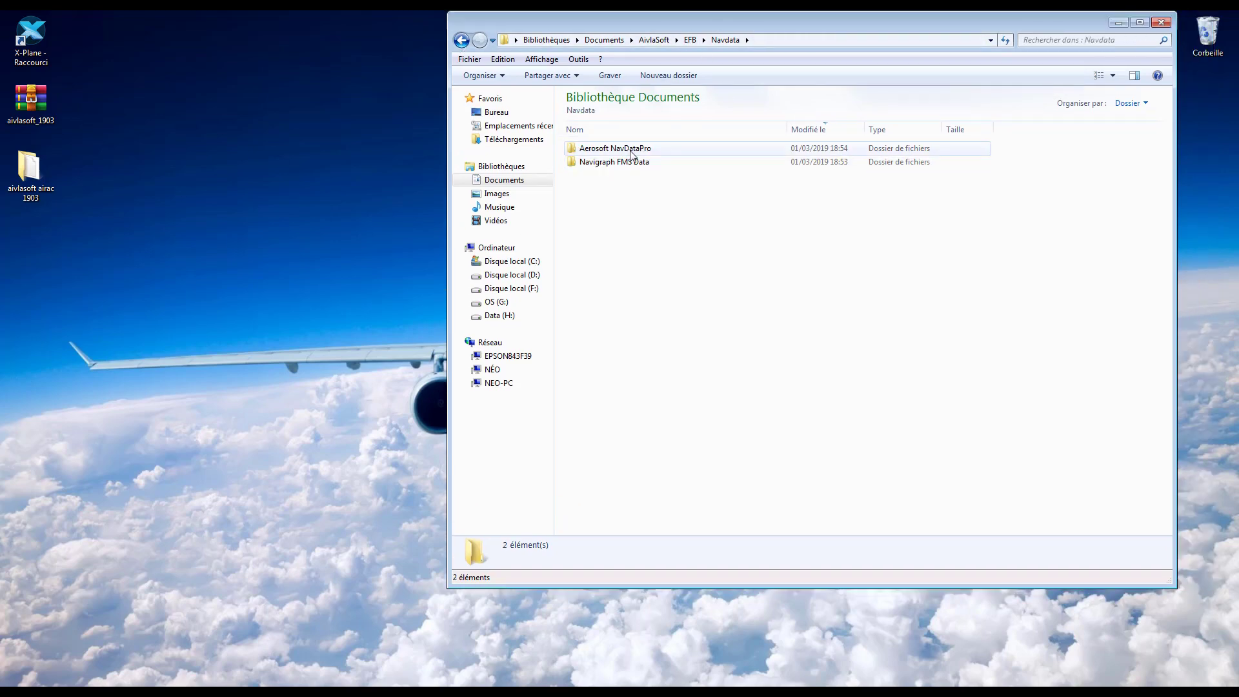
pyautogui.doubleClick(629, 149)
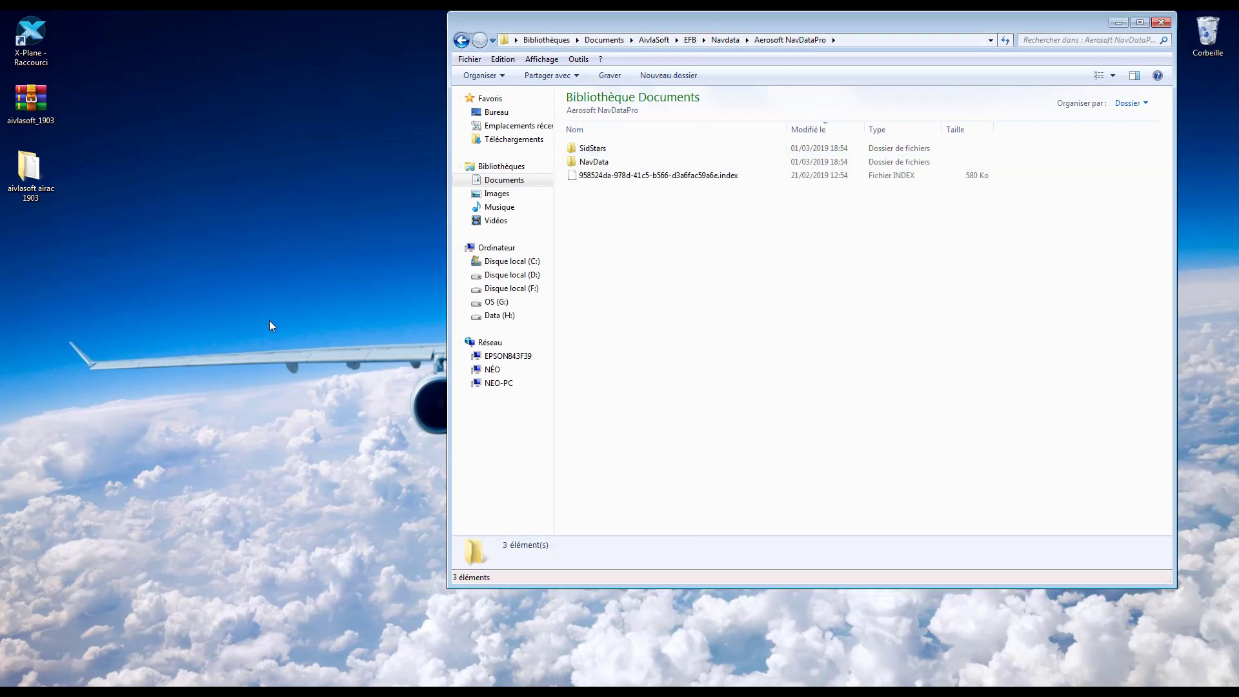
# Open the desktop folder "aivlasoft airac 1903" and arrange its resized window side by side with the Aerosoft NavDataPro window
pyautogui.doubleClick(31, 171)
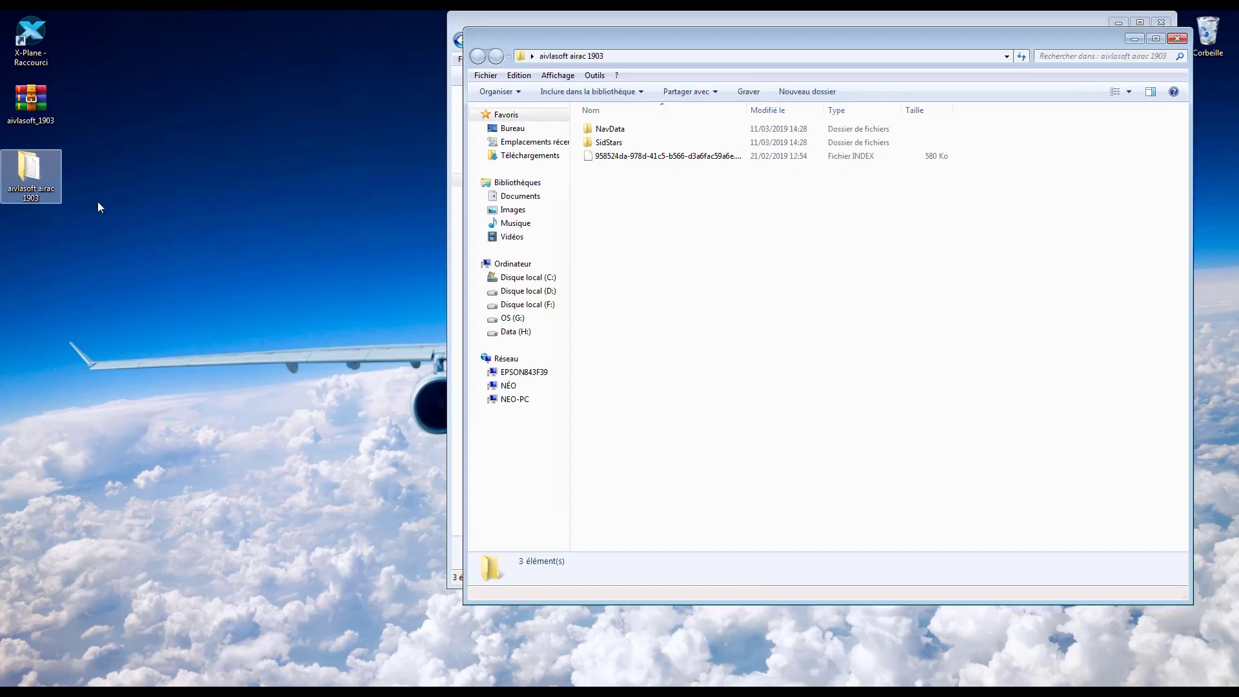
pyautogui.moveTo(701, 37); pyautogui.dragTo(195, 162)
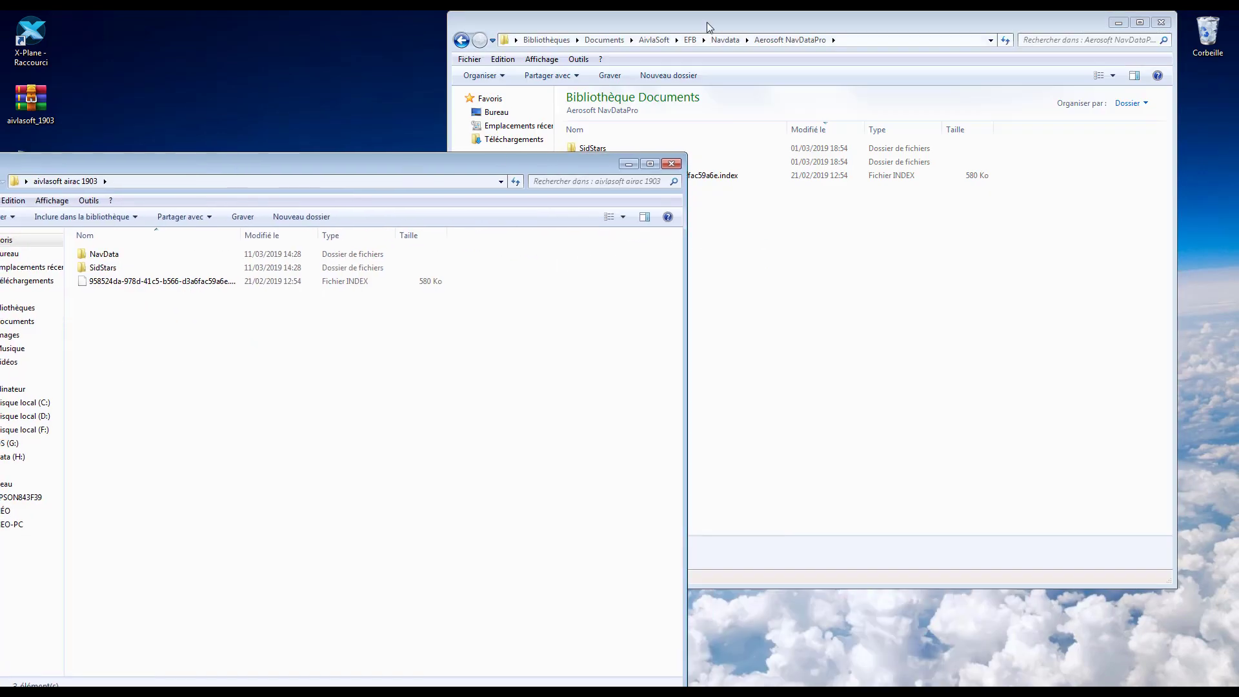
pyautogui.moveTo(706, 23); pyautogui.dragTo(838, 32)
pyautogui.moveTo(484, 157); pyautogui.dragTo(510, 71)
pyautogui.moveTo(710, 639); pyautogui.dragTo(508, 480)
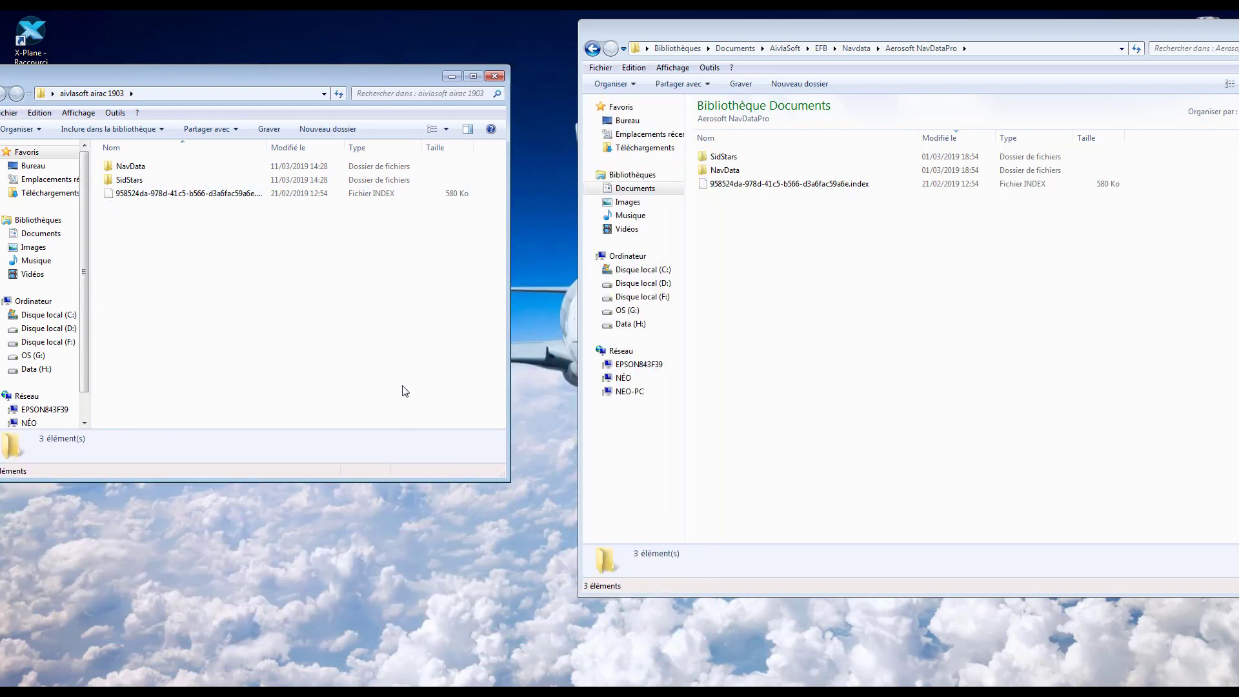
# Compare the NavData and SidStars contents of "aivlasoft airac 1903" with Aerosoft NavDataPro's SidStars folder, returning both windows to their parent folders
pyautogui.moveTo(129, 234); pyautogui.dragTo(132, 173)
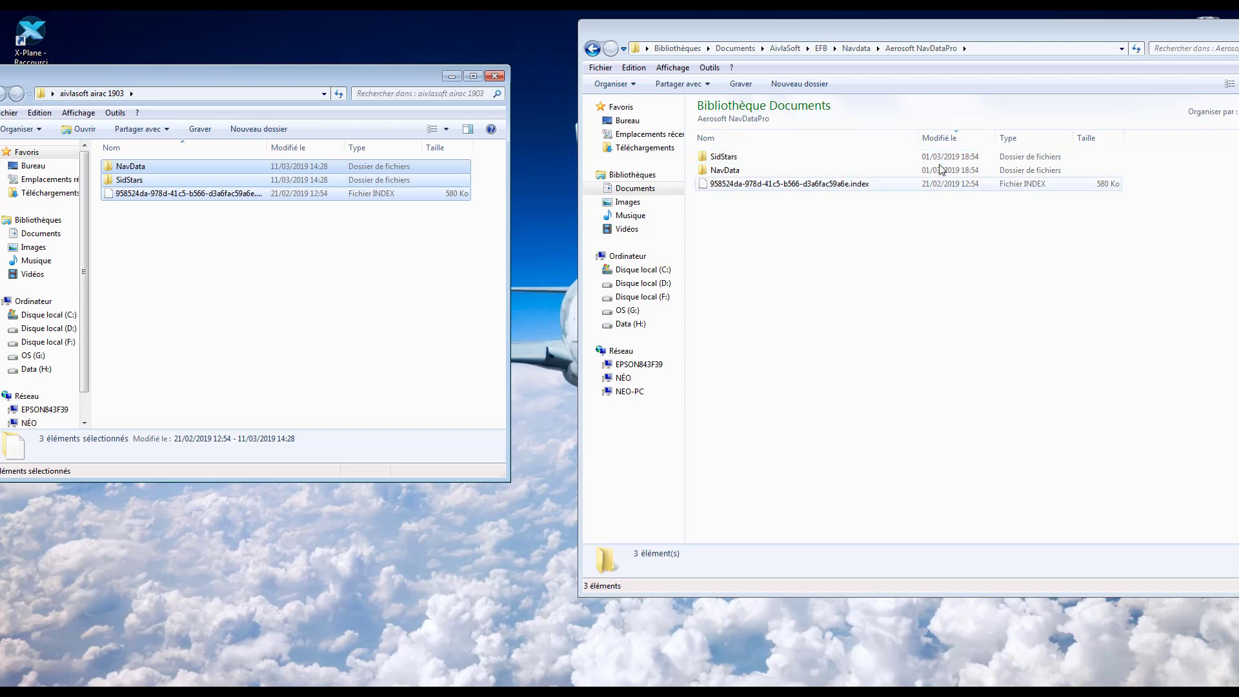
pyautogui.doubleClick(739, 162)
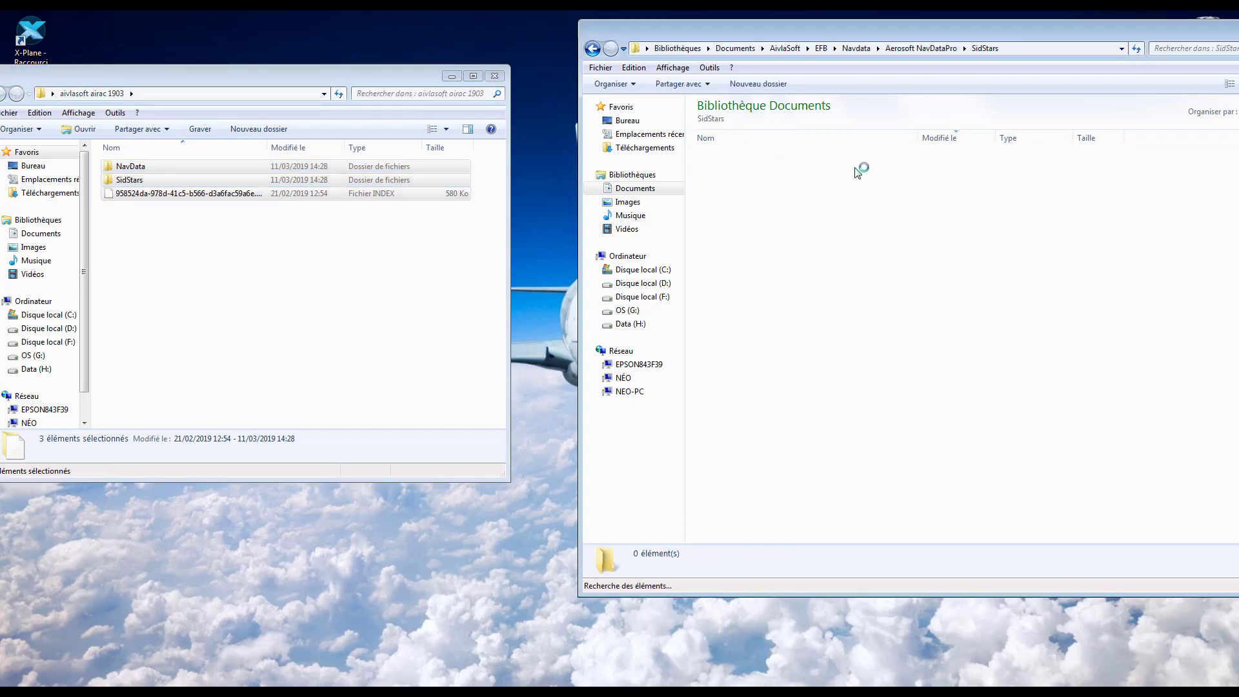
pyautogui.click(758, 158)
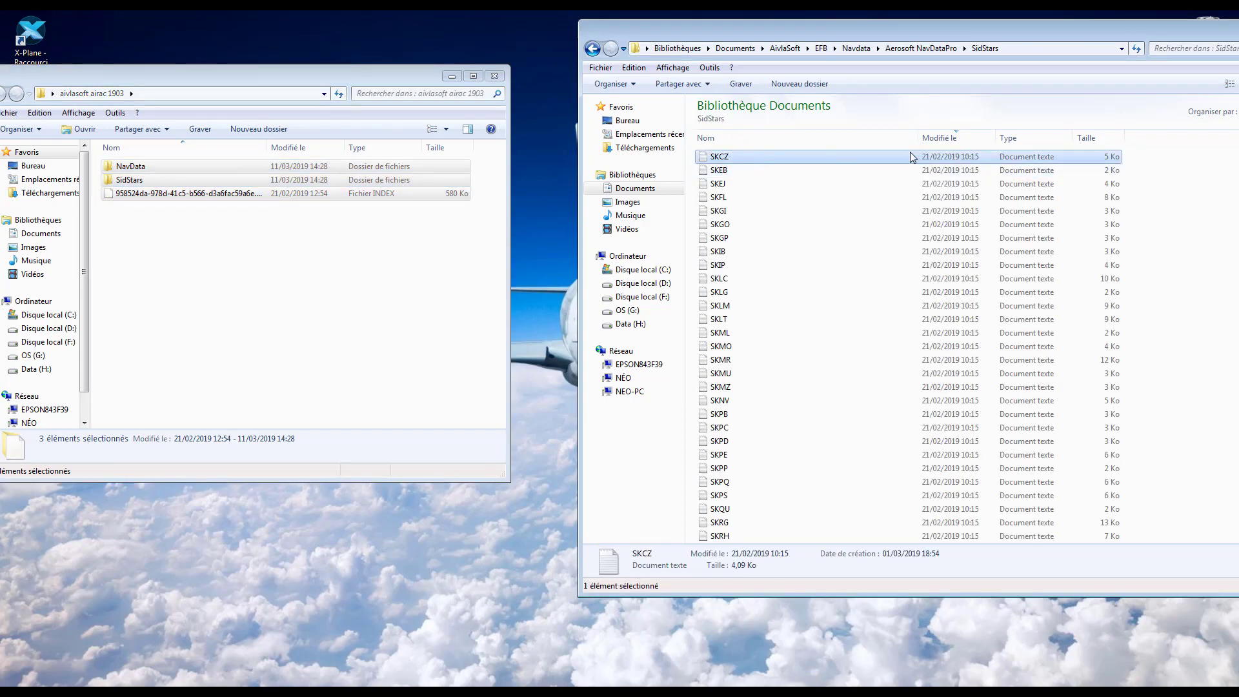
pyautogui.doubleClick(148, 168)
pyautogui.moveTo(43, 72); pyautogui.dragTo(141, 70)
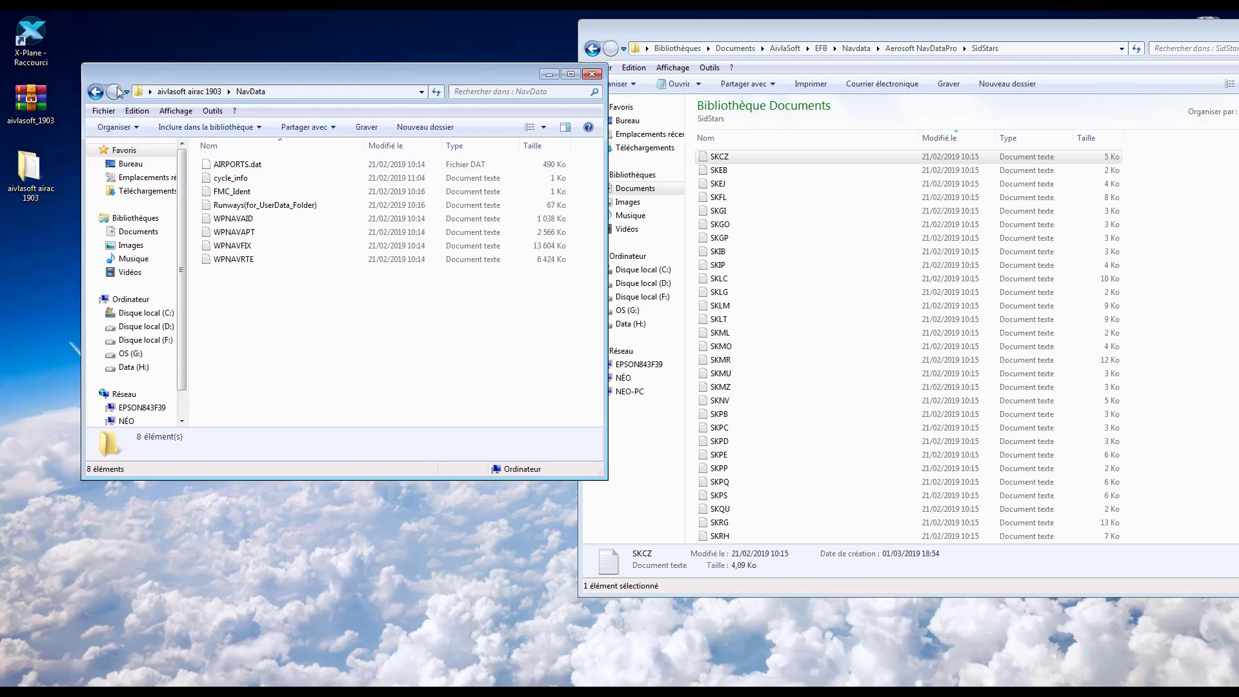
pyautogui.click(96, 91)
pyautogui.doubleClick(227, 178)
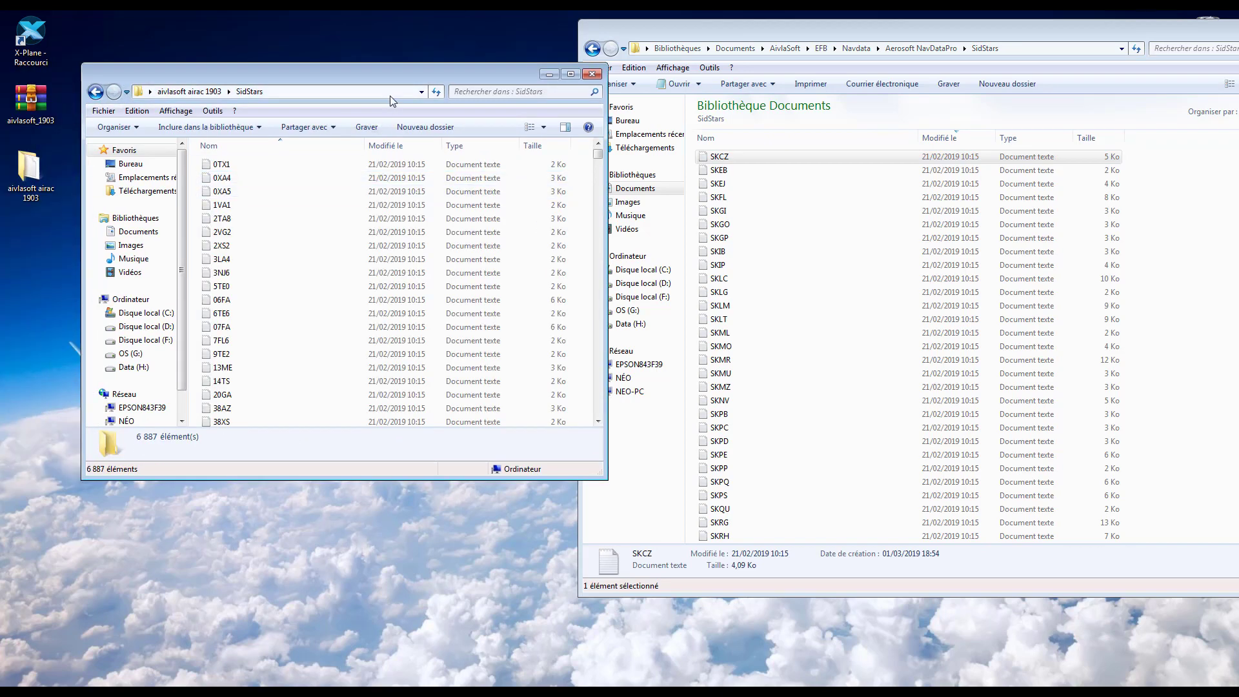
pyautogui.moveTo(387, 76); pyautogui.dragTo(353, 71)
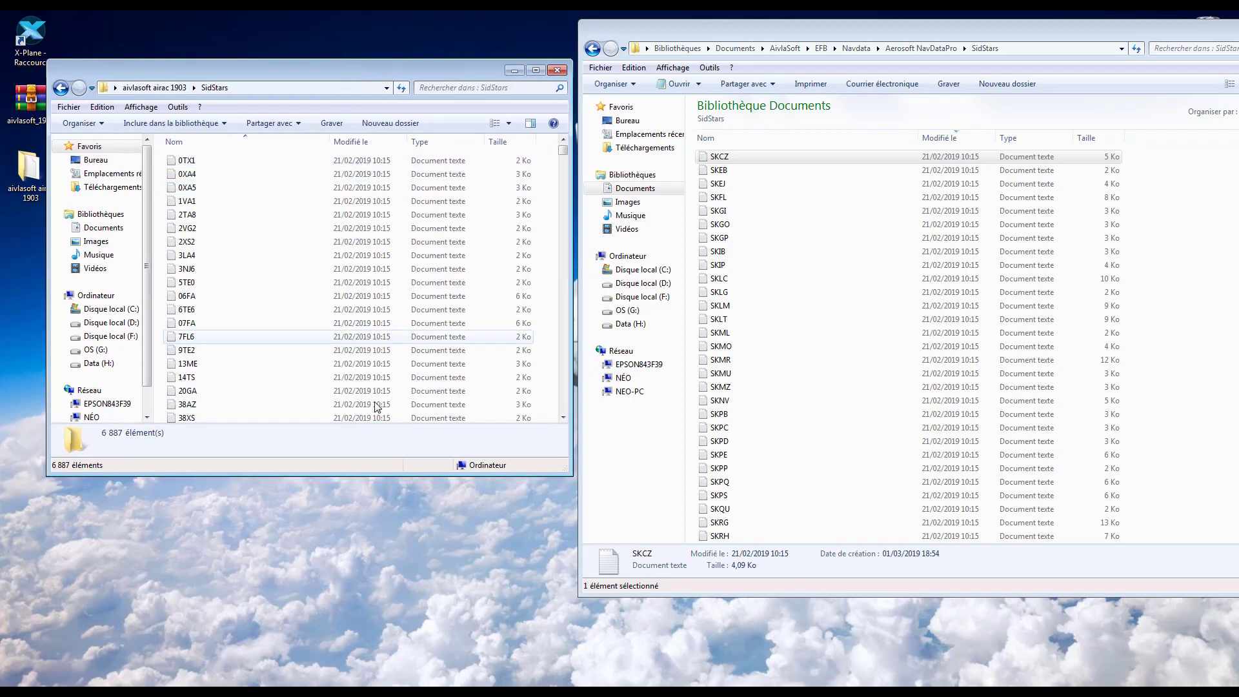
pyautogui.click(61, 88)
pyautogui.click(592, 49)
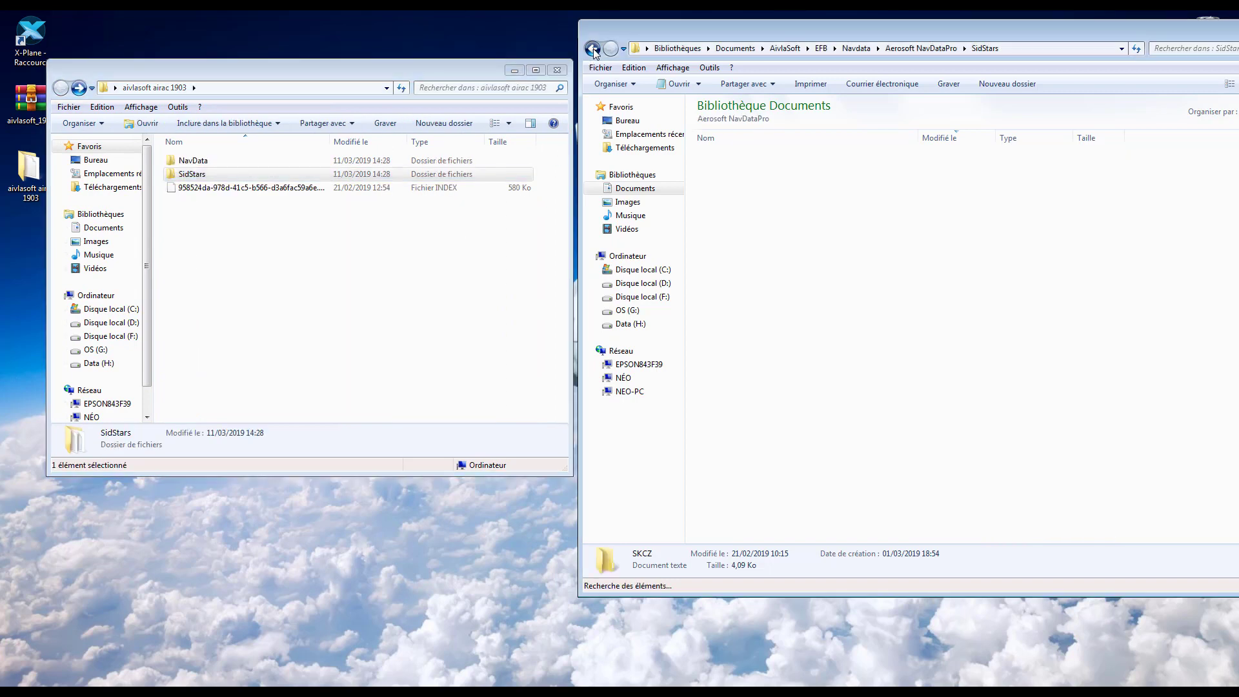
# Compare the Navigraph FMS Data folder and its SidStars files with "aivlasoft airac 1903", going back up to the EFB folder when done
pyautogui.click(593, 51)
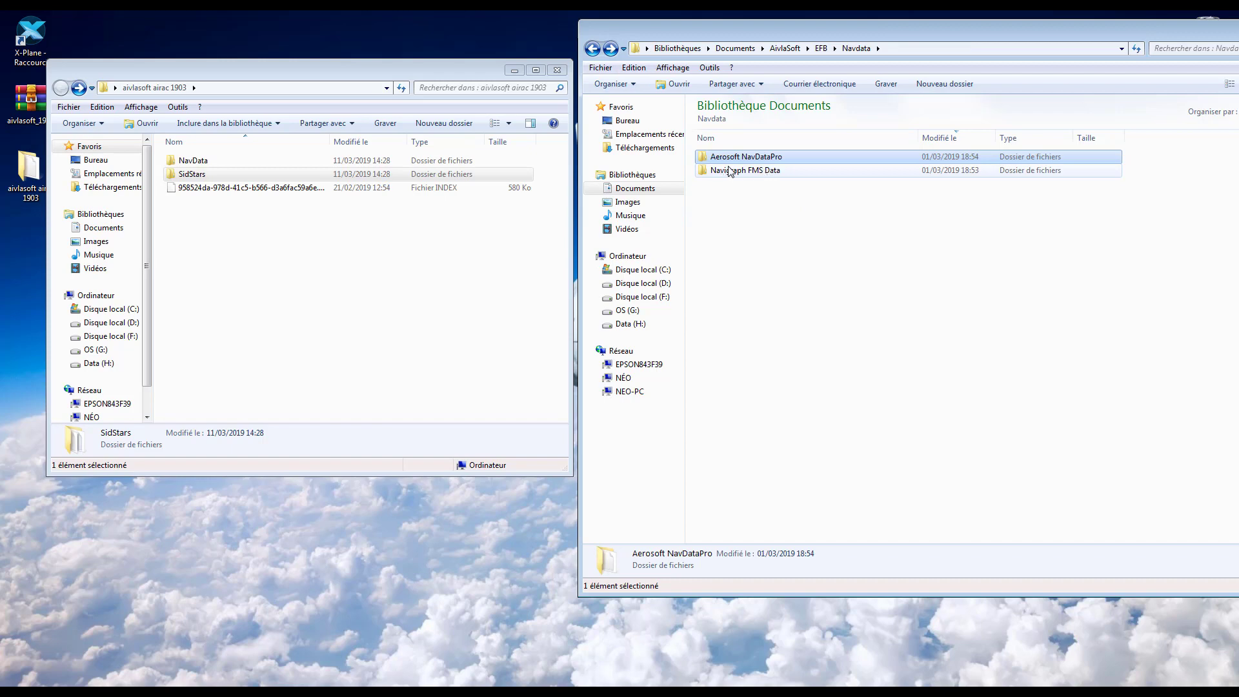
pyautogui.doubleClick(767, 171)
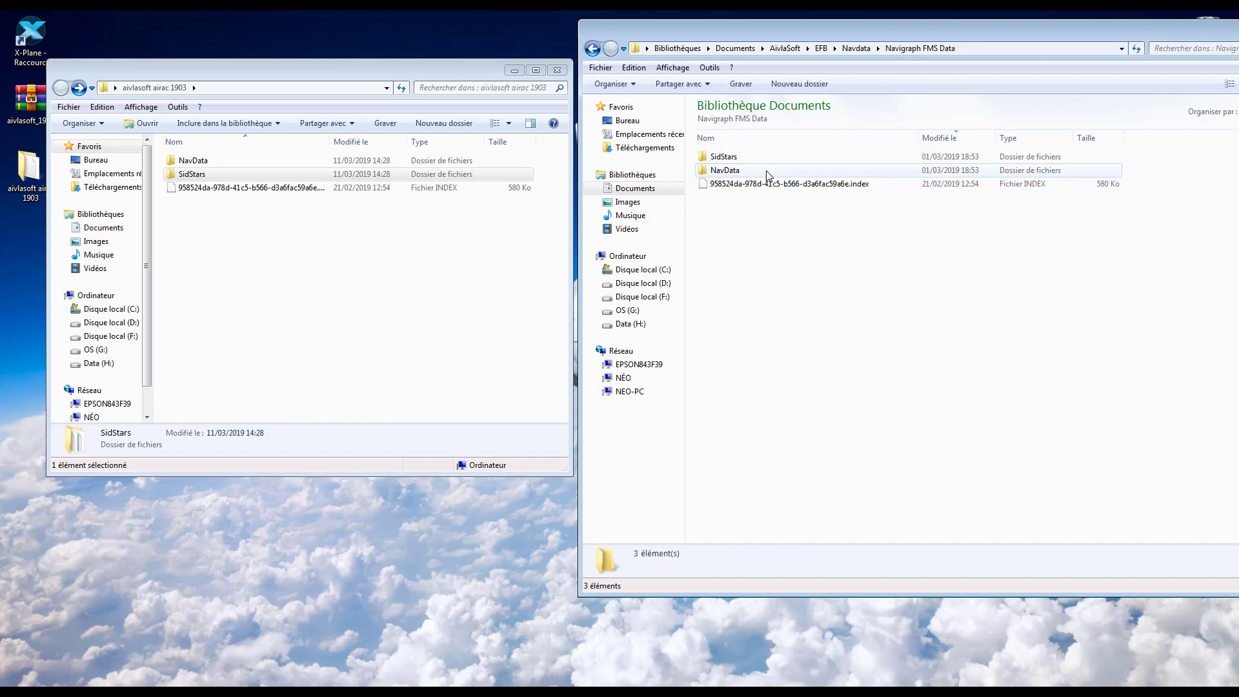
pyautogui.click(197, 221)
pyautogui.moveTo(197, 221); pyautogui.dragTo(203, 160)
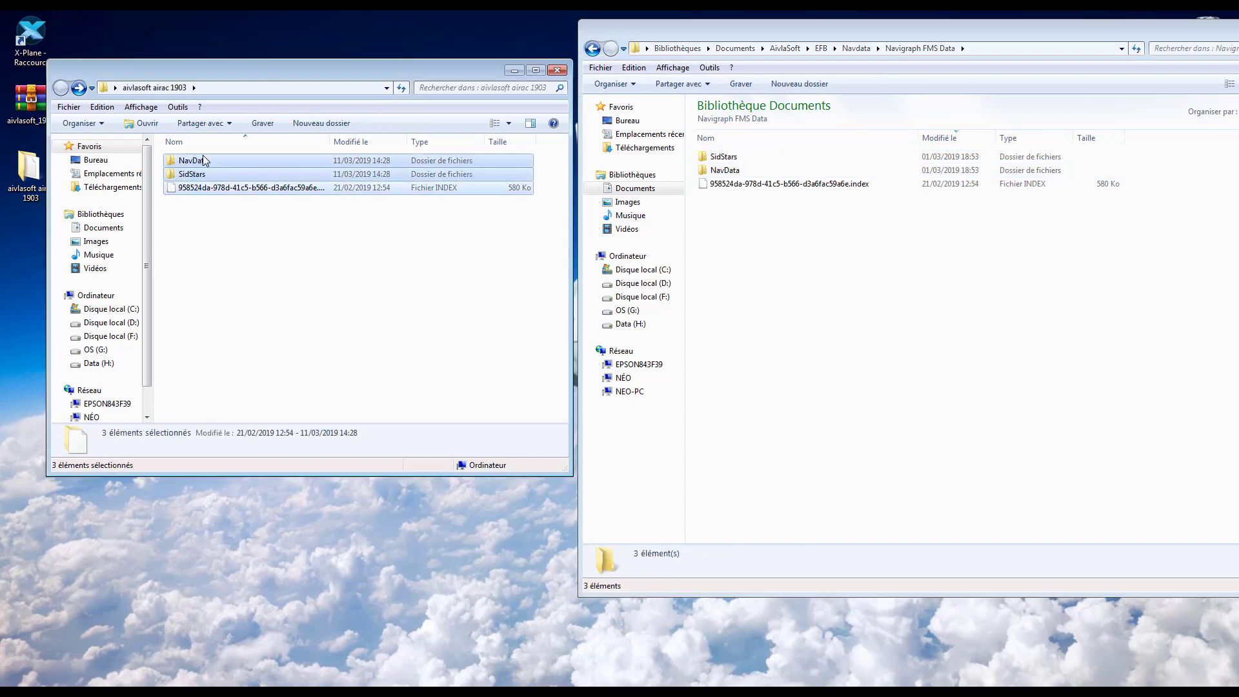
pyautogui.click(741, 228)
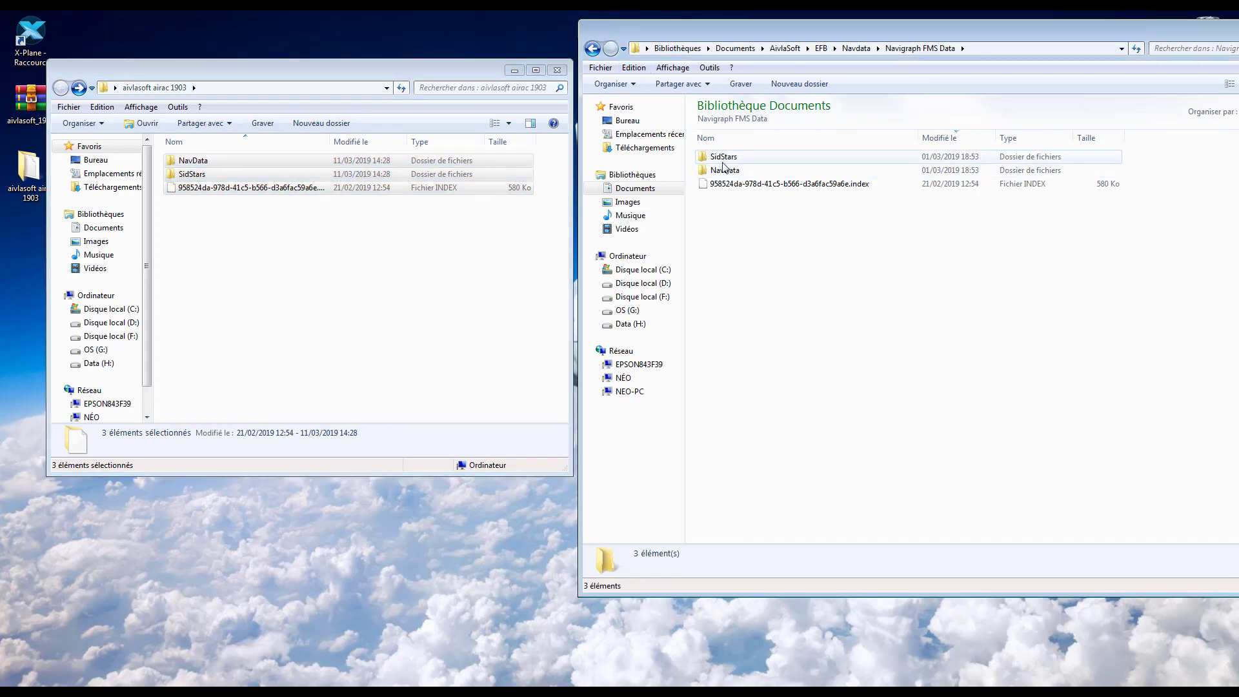
pyautogui.doubleClick(837, 161)
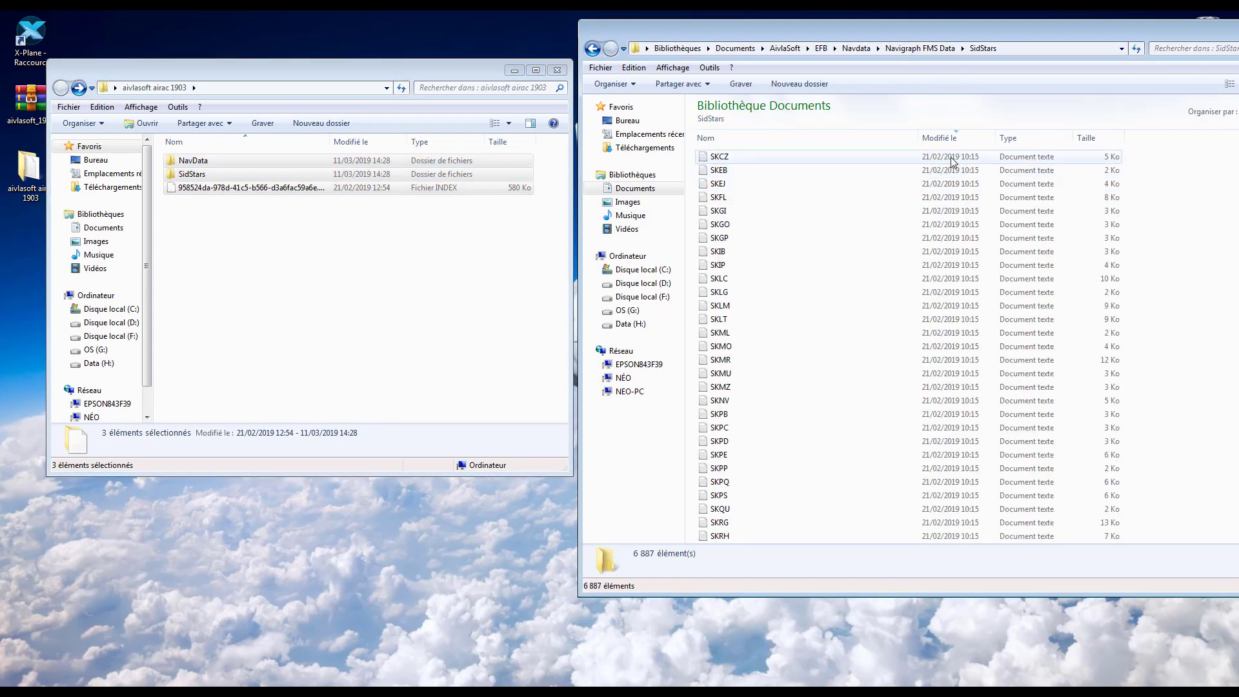
pyautogui.click(593, 50)
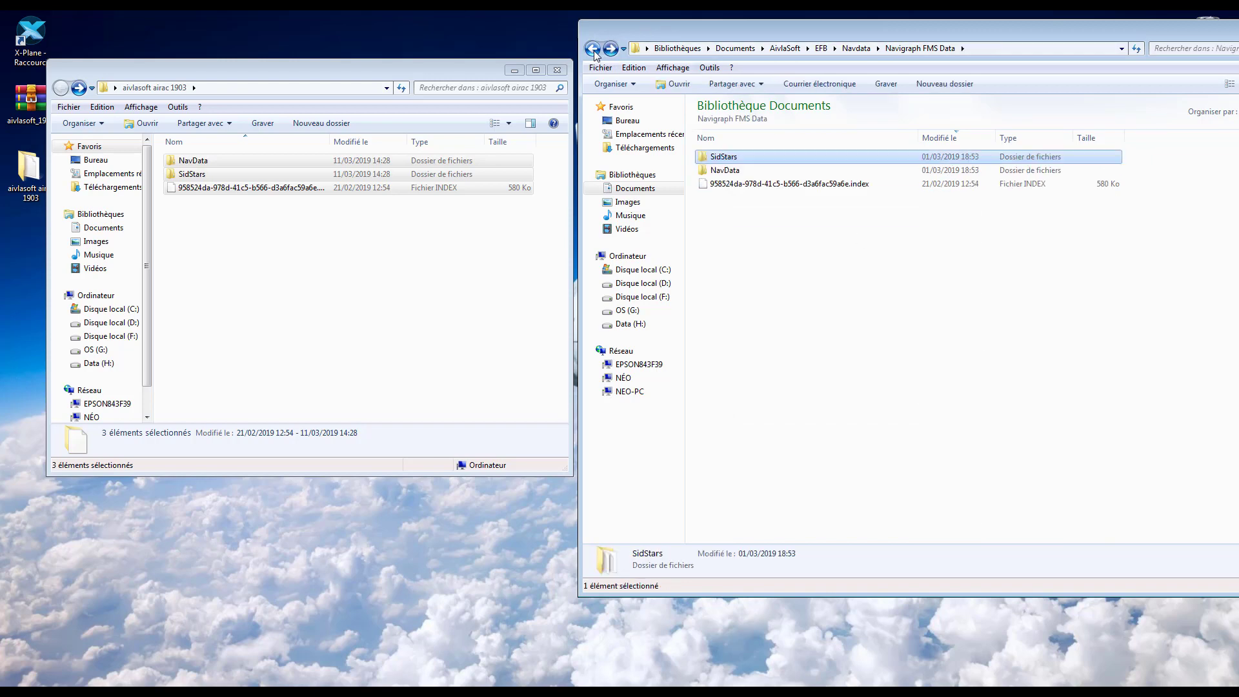
pyautogui.click(593, 50)
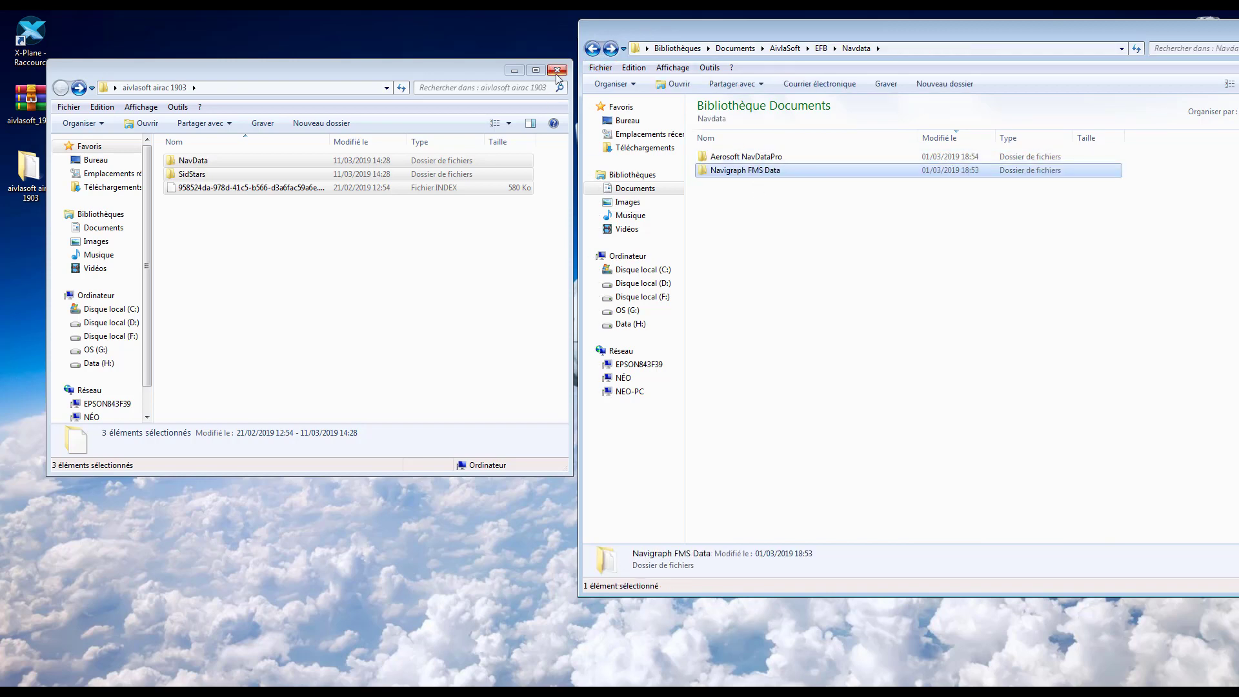
pyautogui.click(593, 51)
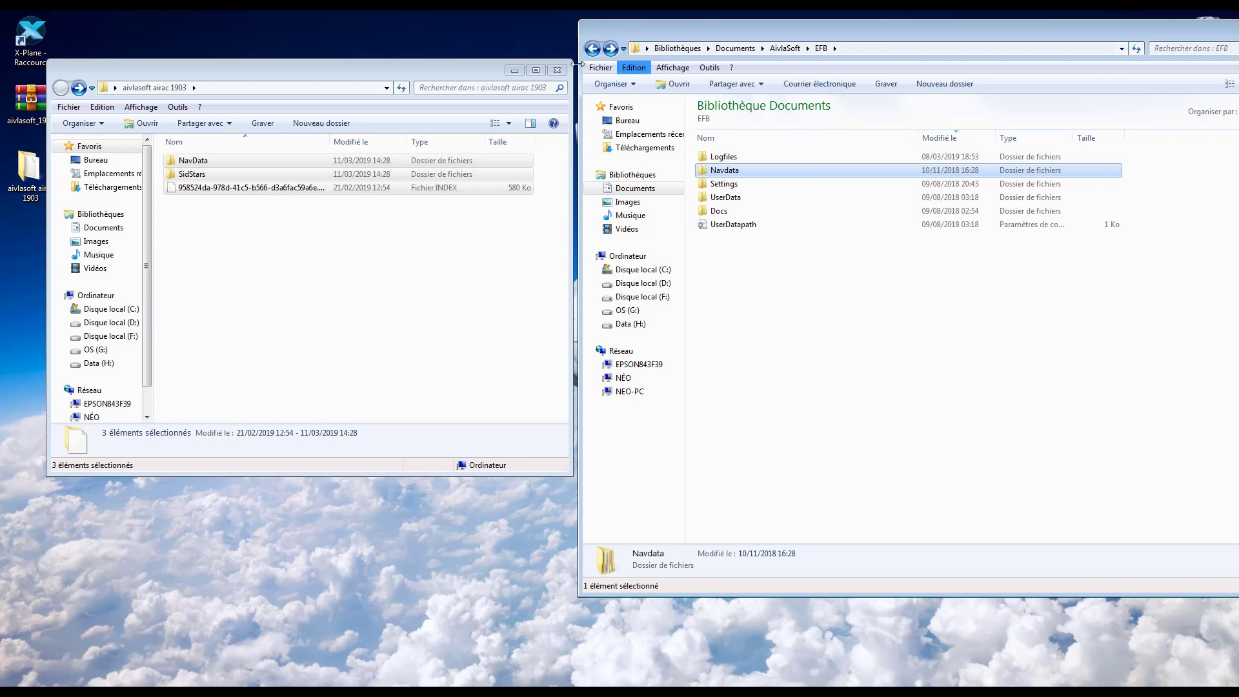
# Close both Explorer windows and switch to the AivlaSoft EFB DataProvider window
pyautogui.click(557, 70)
pyautogui.hotkey('alt', 'F4')
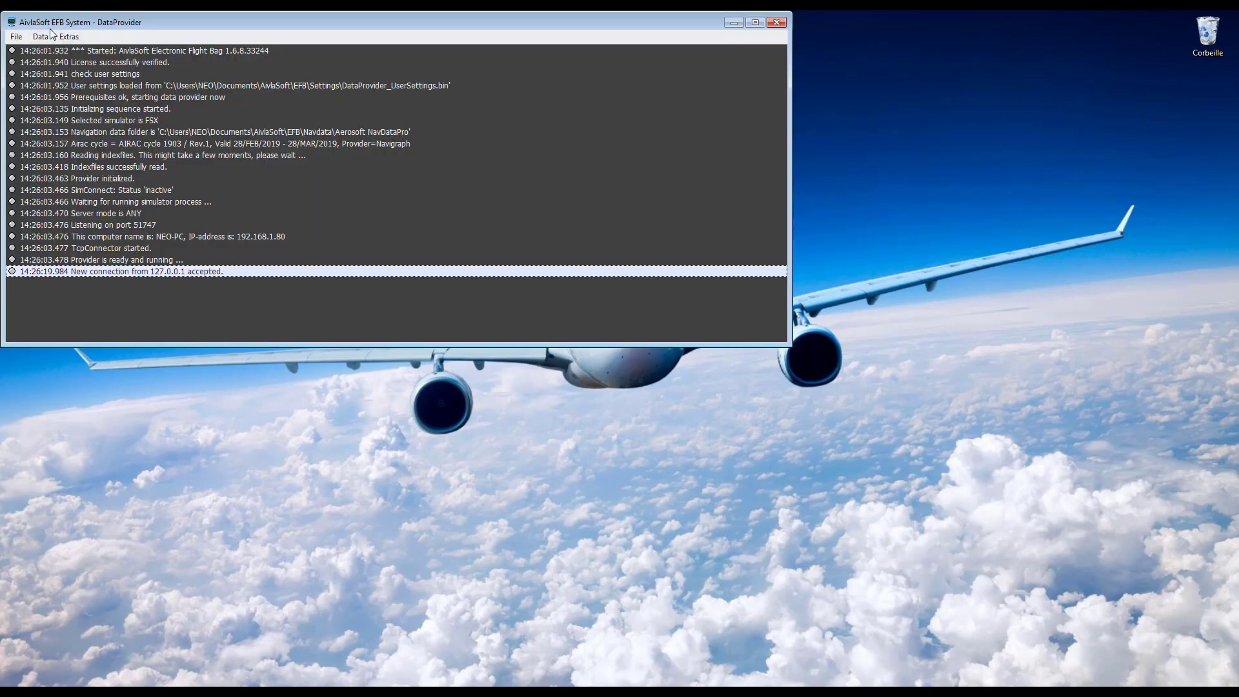
pyautogui.moveTo(171, 31); pyautogui.dragTo(258, 31)
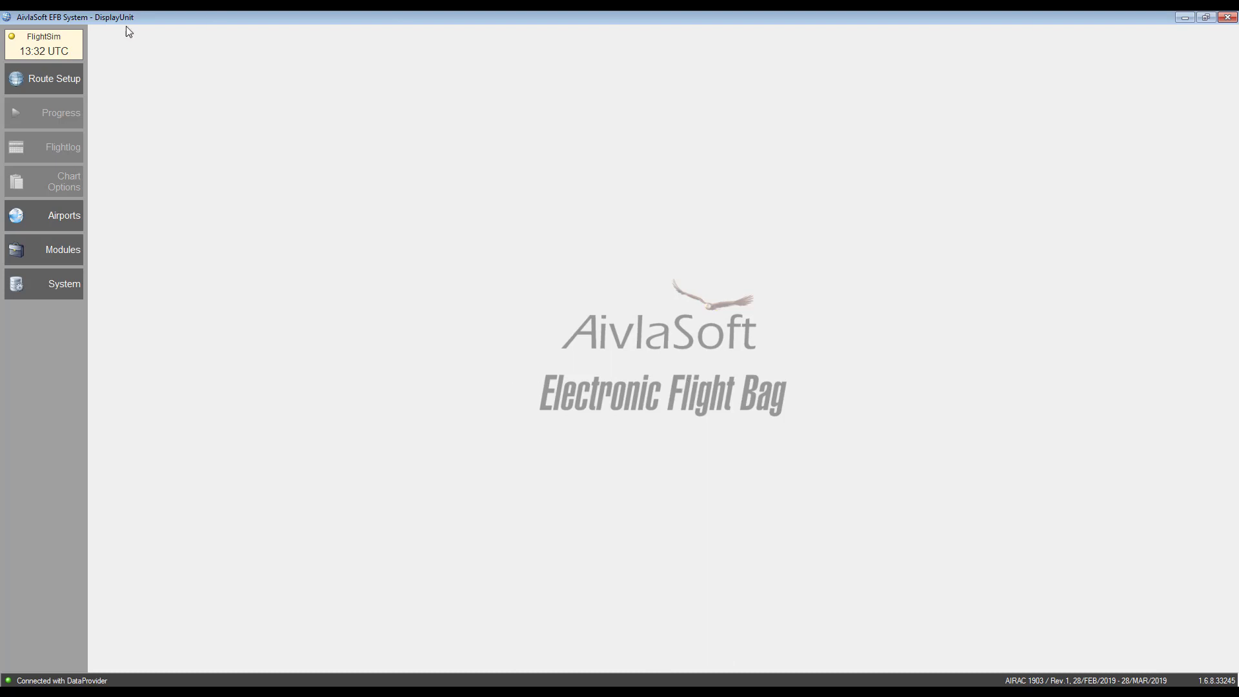
# Start a new route selection in Route Setup using Route Finder, with Cycle 1903 as the database
pyautogui.click(41, 85)
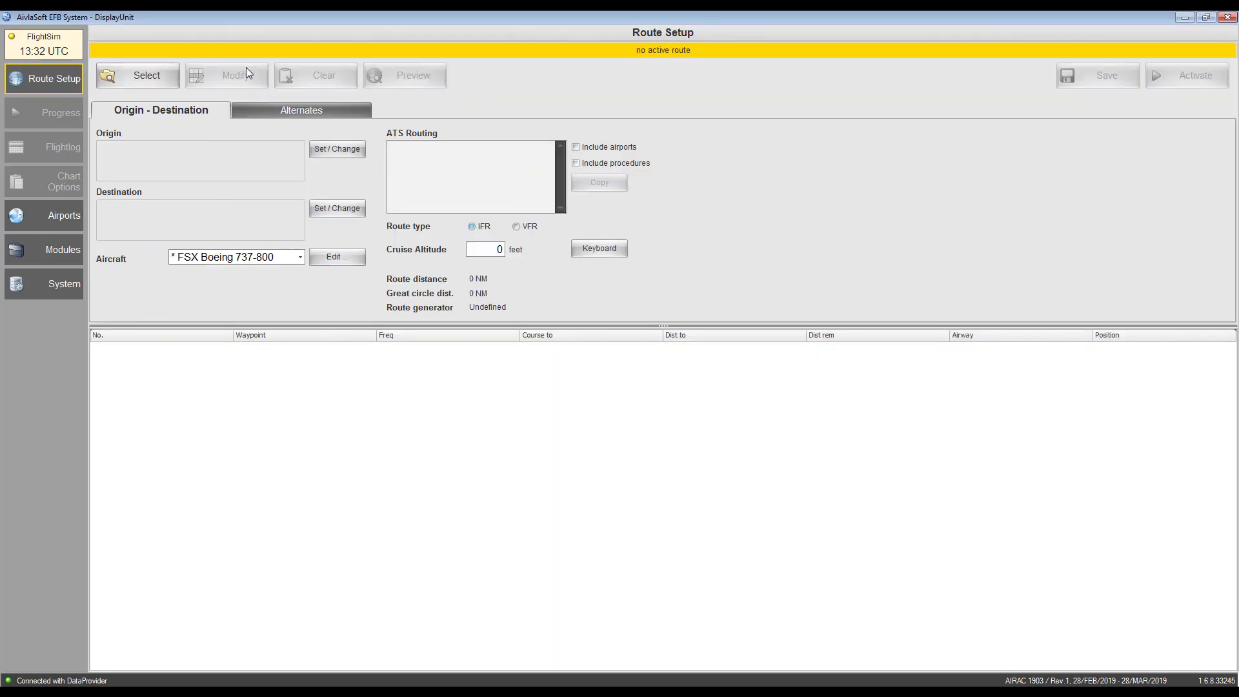
pyautogui.click(147, 76)
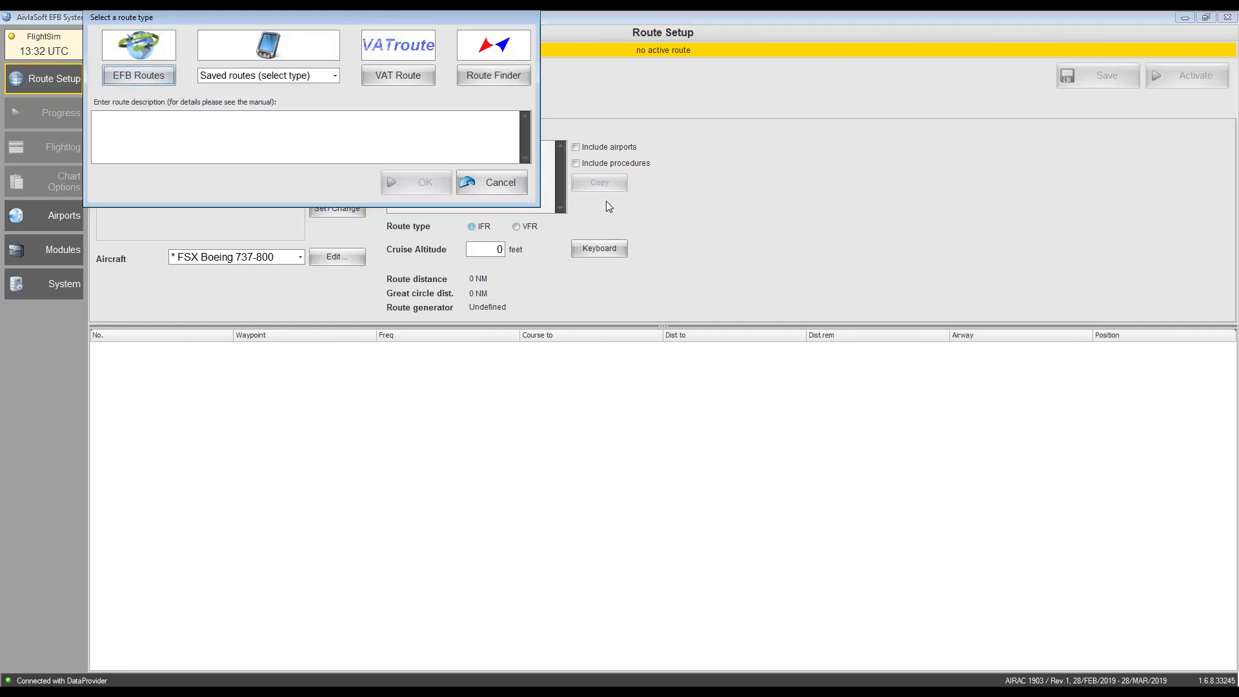
pyautogui.click(498, 75)
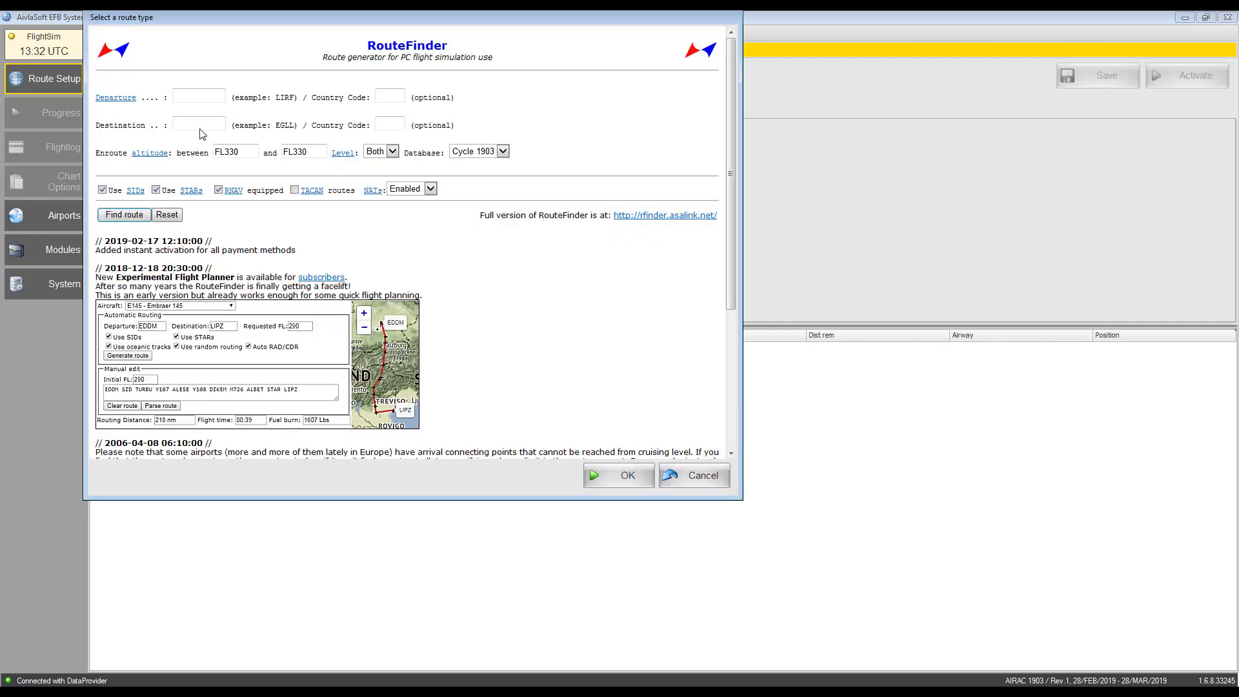
pyautogui.click(488, 155)
pyautogui.click(488, 153)
# Generate a route from LFLL to EGKK in RouteFinder and load it into Route Setup
pyautogui.click(224, 97)
pyautogui.press('Tab')
pyautogui.click(125, 214)
pyautogui.click(126, 217)
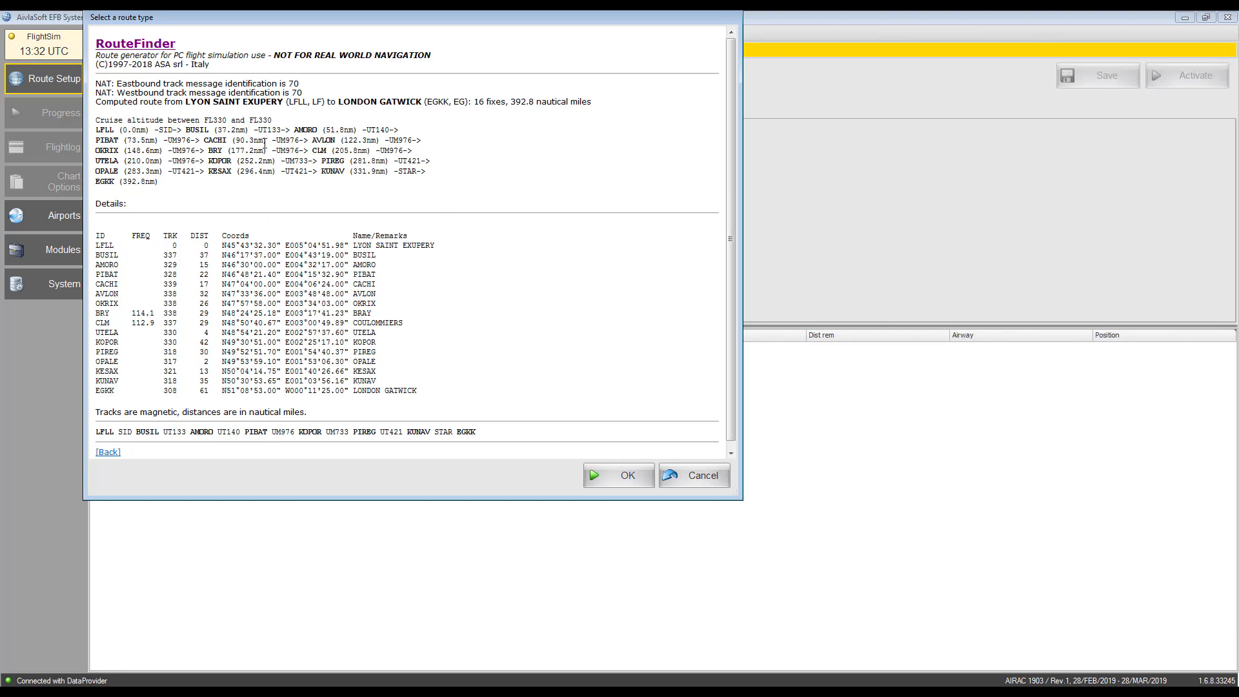
pyautogui.click(616, 479)
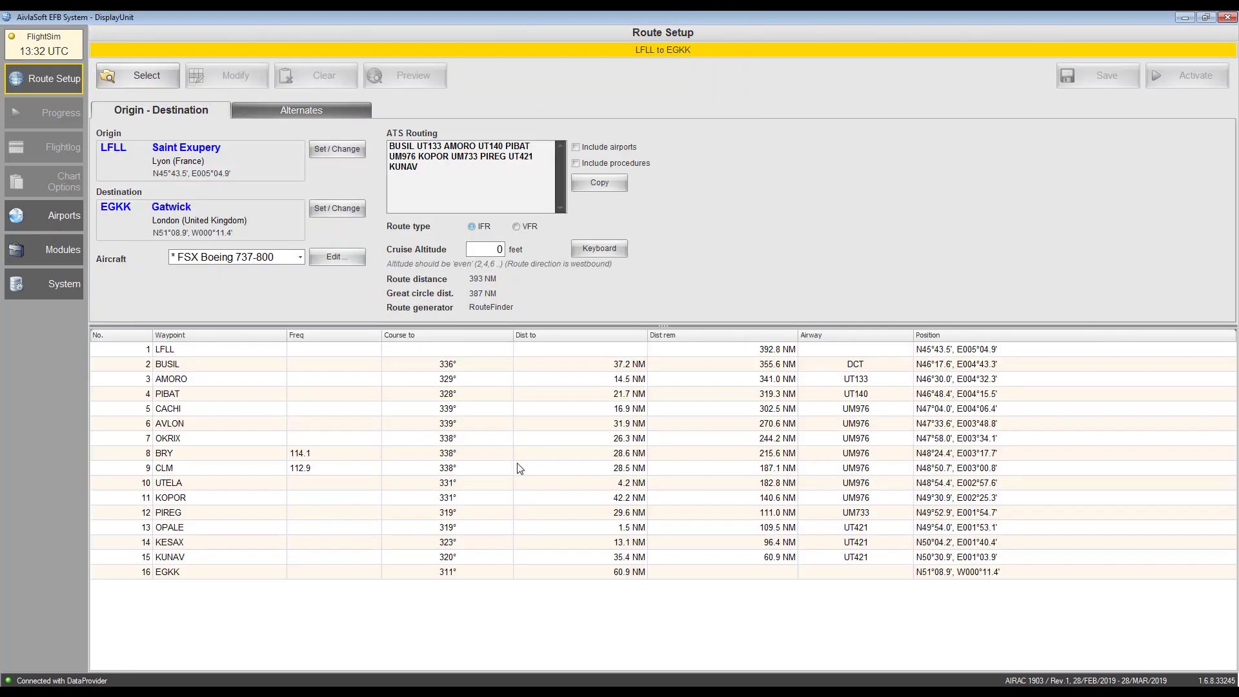
# Set the LFLL to EGKK route's cruise altitude to 360 and activate the route
pyautogui.write('36')
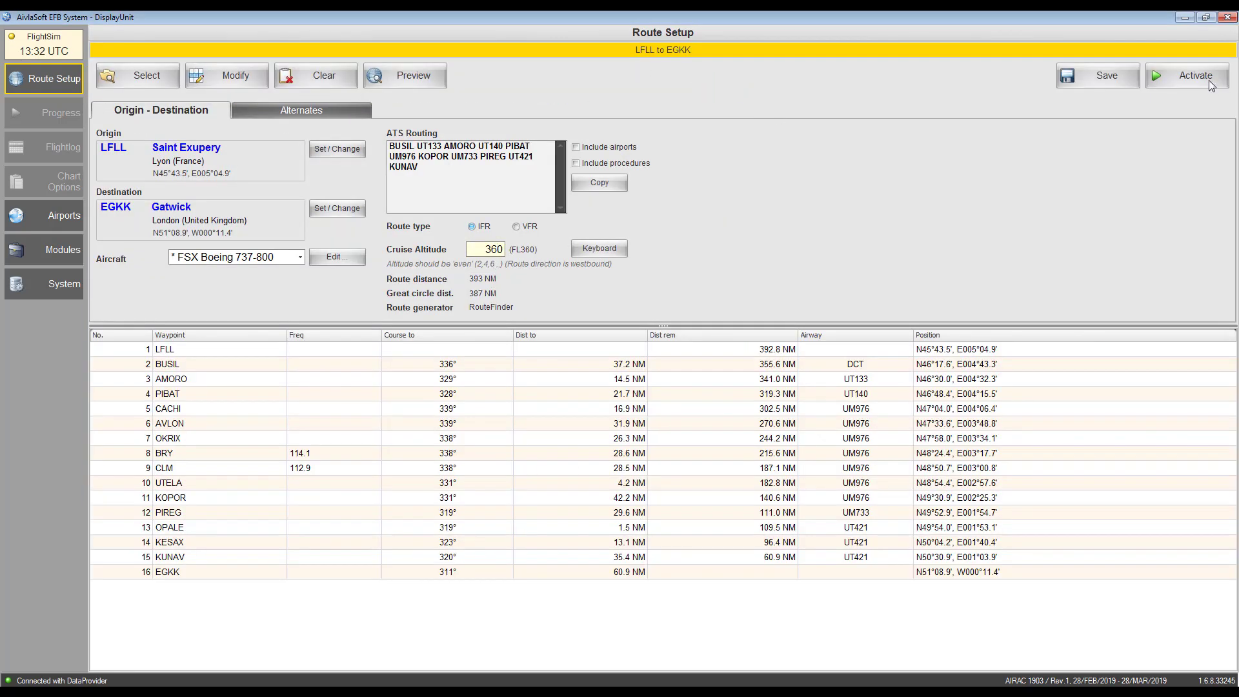
pyautogui.click(1185, 76)
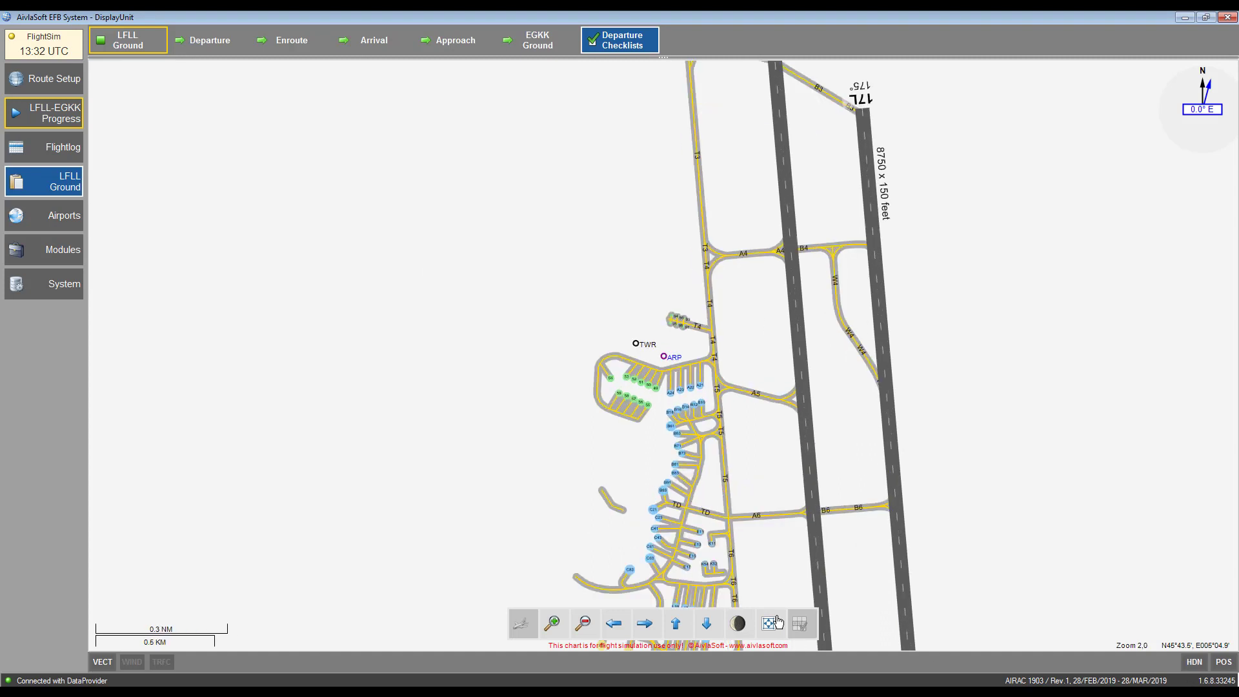
# Switch the LFLL ground chart to night colours and examine its taxiways, parking stands and runways
pyautogui.click(737, 623)
pyautogui.scroll(-1, 611, 408)
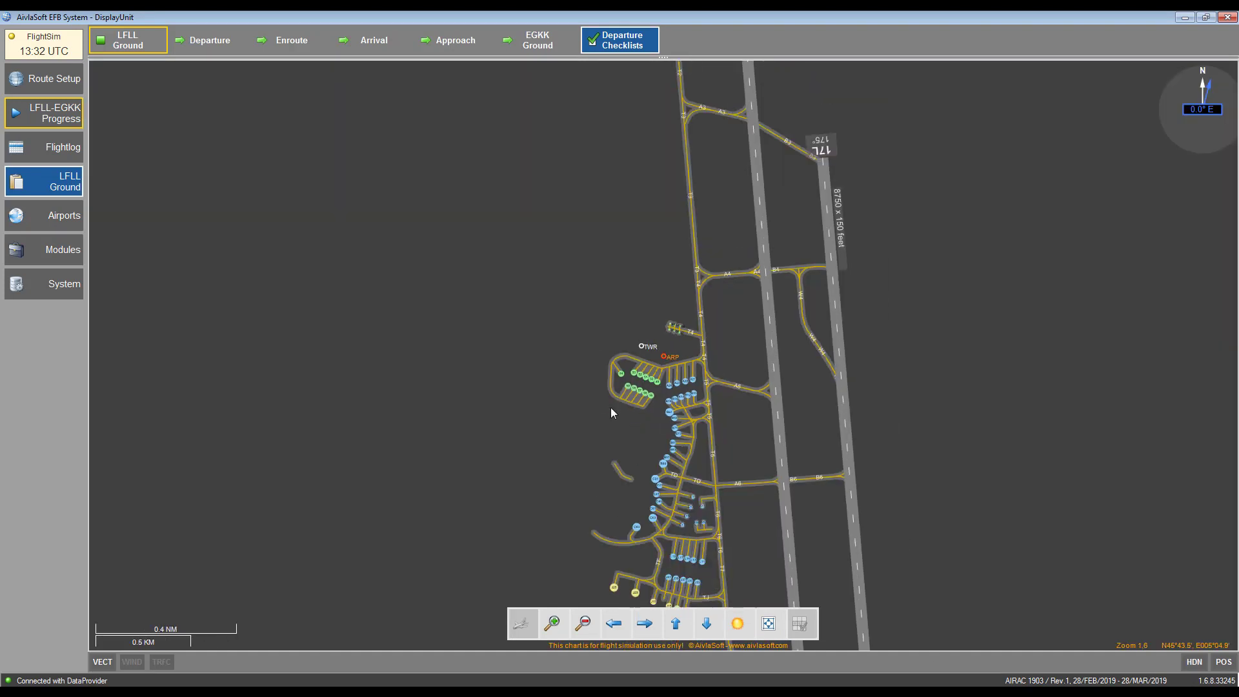
pyautogui.scroll(2, 610, 408)
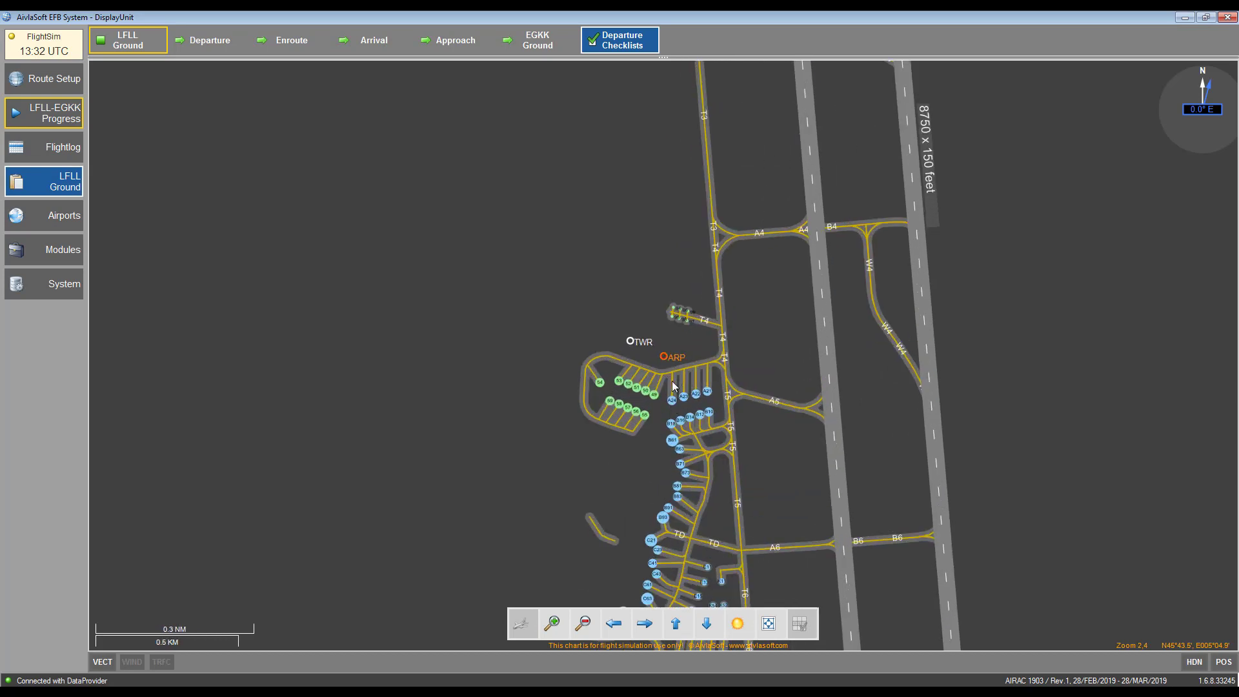
pyautogui.scroll(1, 674, 419)
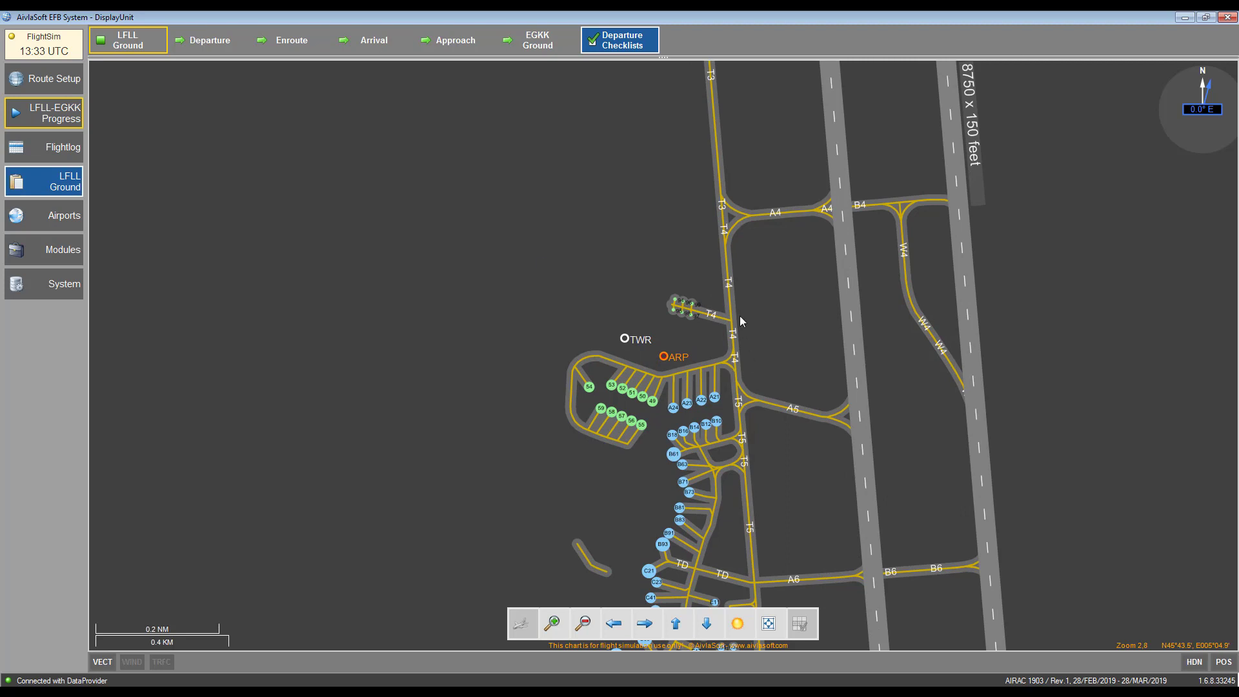
pyautogui.scroll(-4, 748, 487)
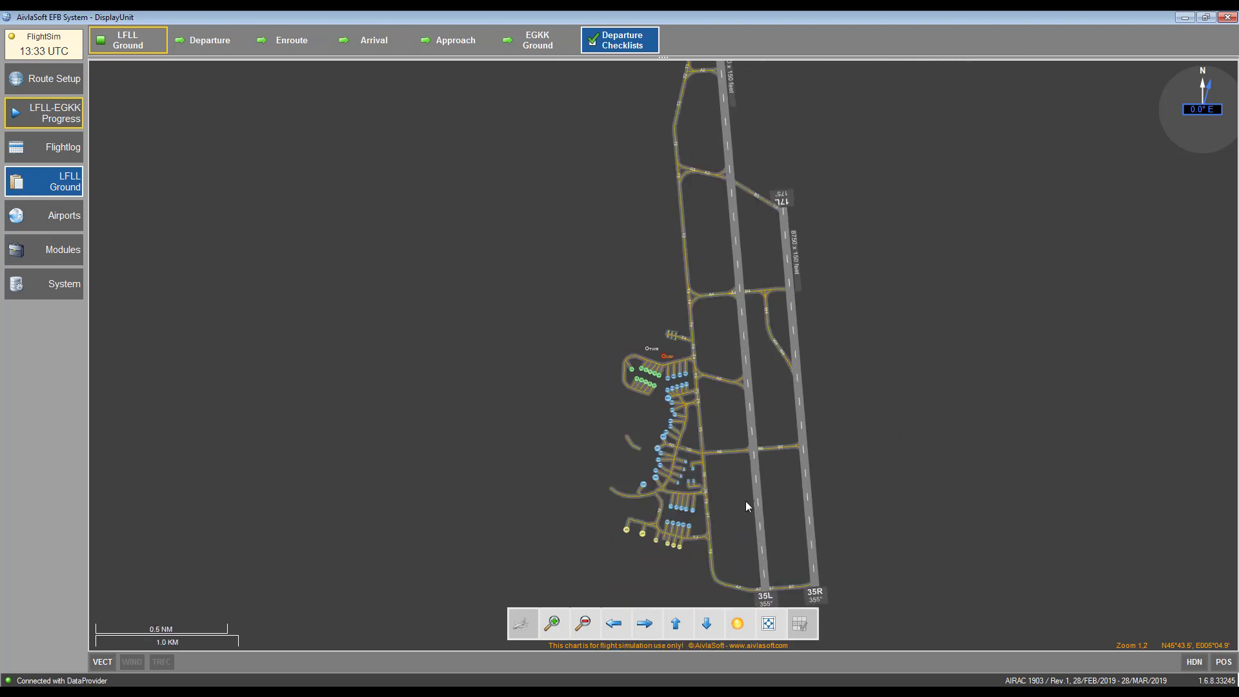
pyautogui.scroll(1, 748, 575)
pyautogui.scroll(-1, 768, 576)
pyautogui.scroll(1, 762, 588)
pyautogui.scroll(1, 722, 459)
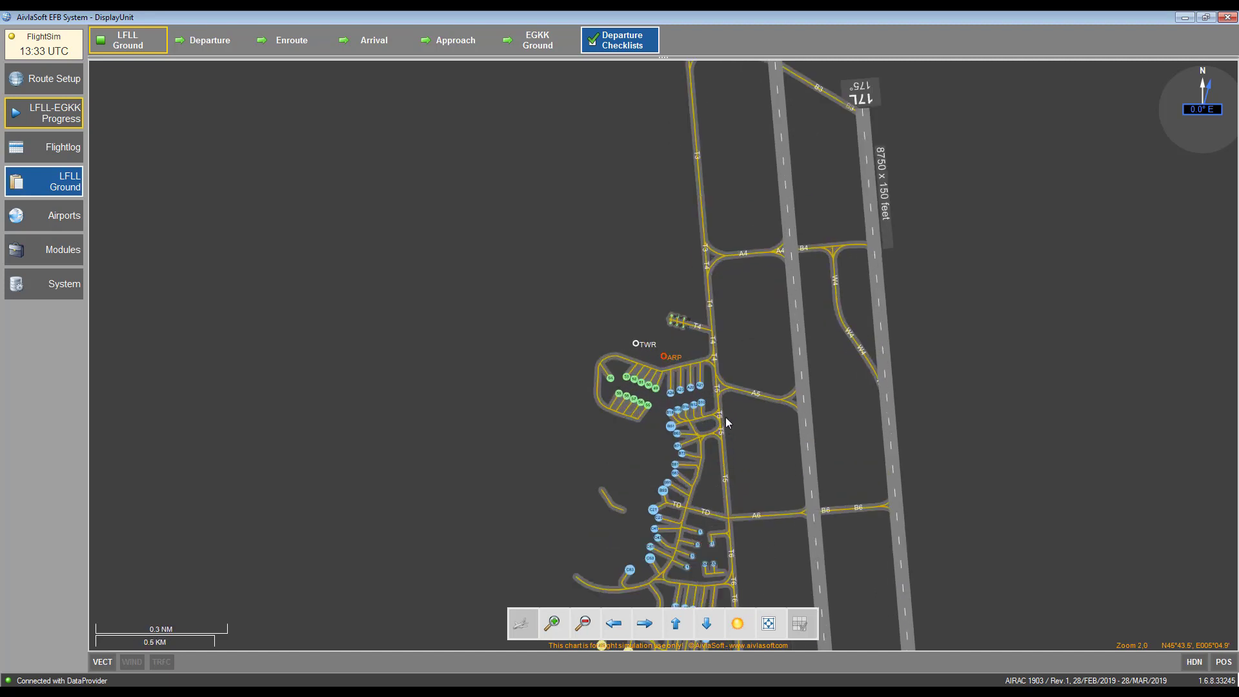
# View the departure and enroute charts, and display the LFLL SID overview for departures to the north
pyautogui.click(213, 41)
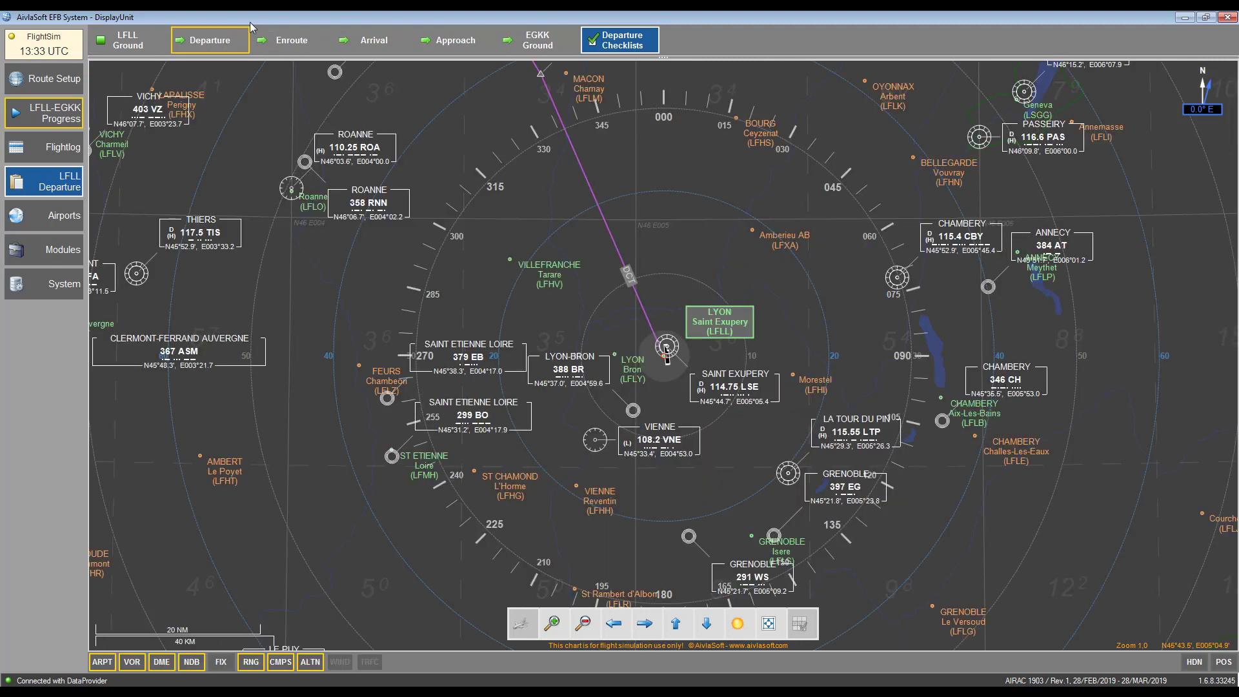
pyautogui.click(303, 40)
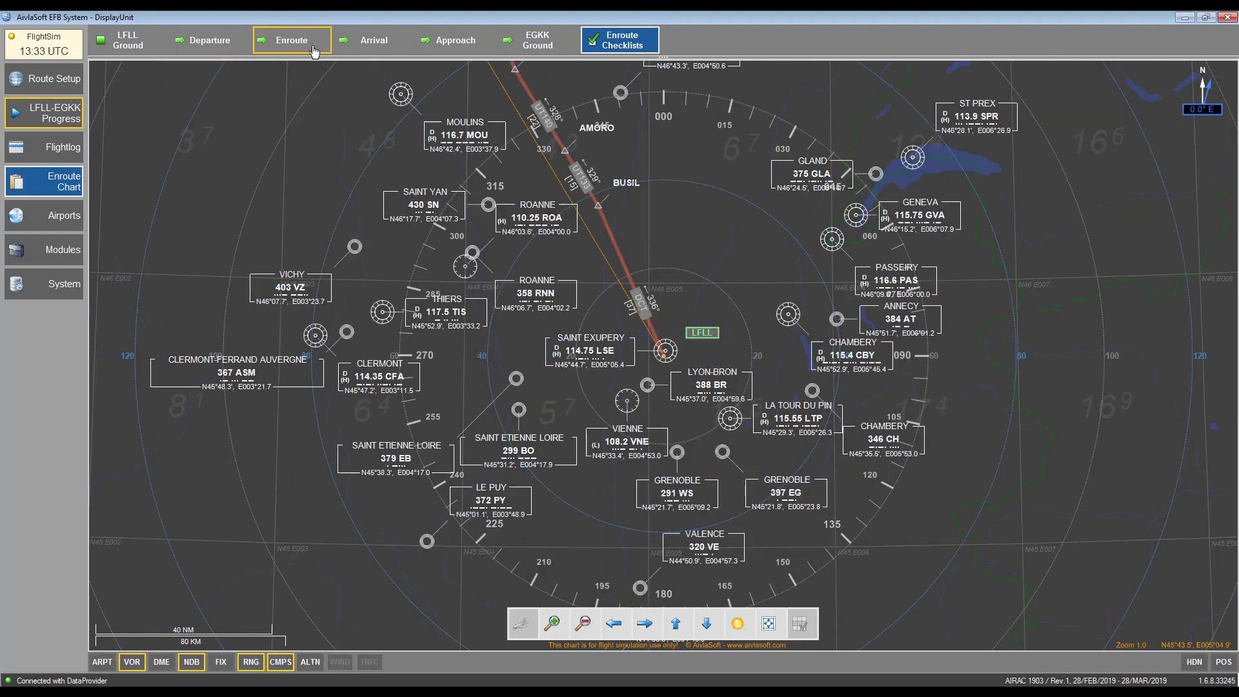
pyautogui.click(221, 46)
pyautogui.click(45, 182)
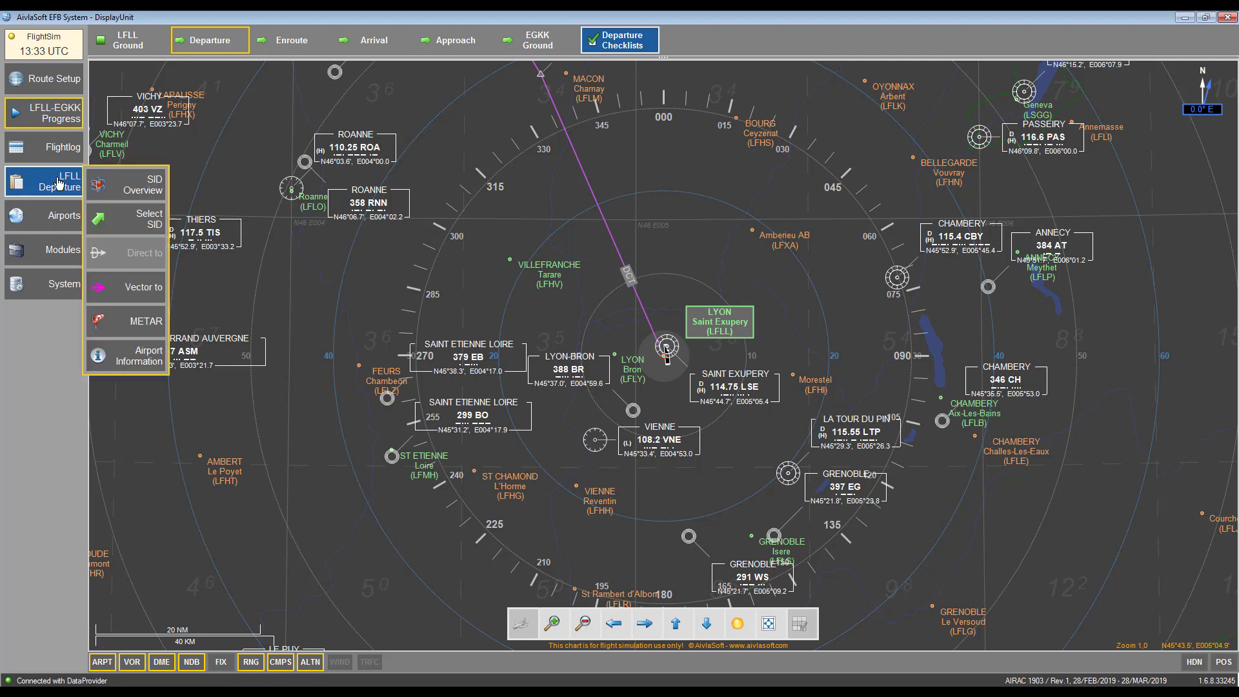
pyautogui.click(132, 185)
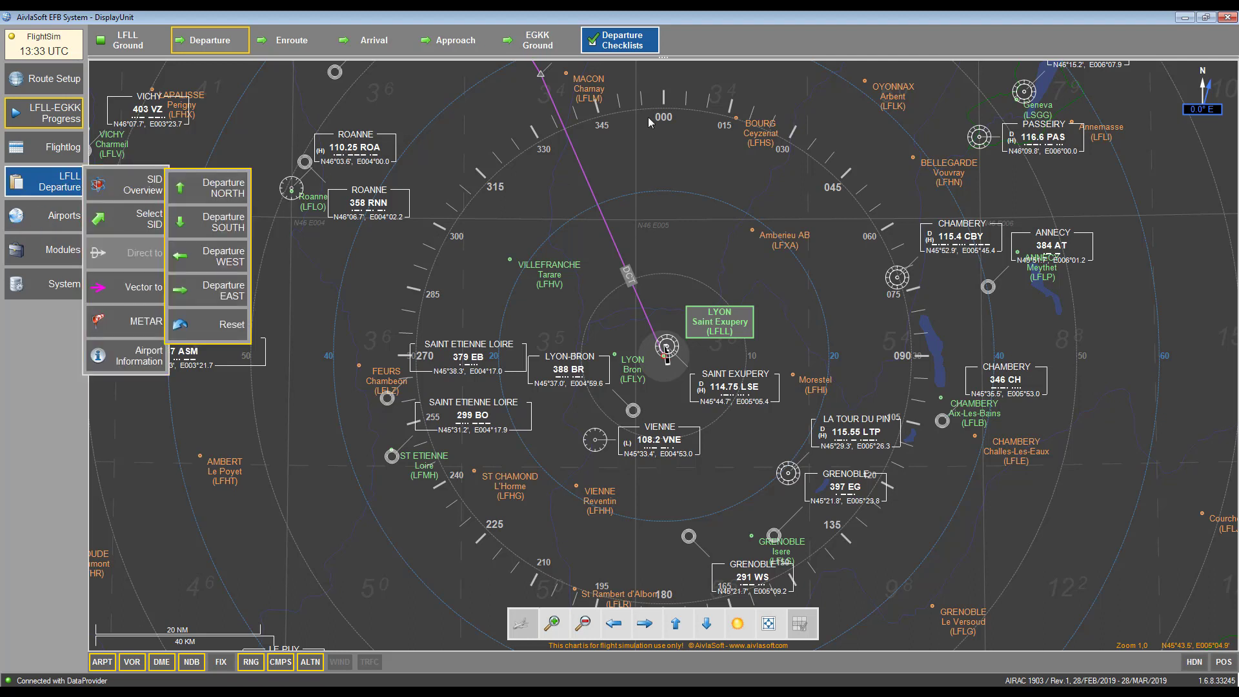
pyautogui.click(226, 190)
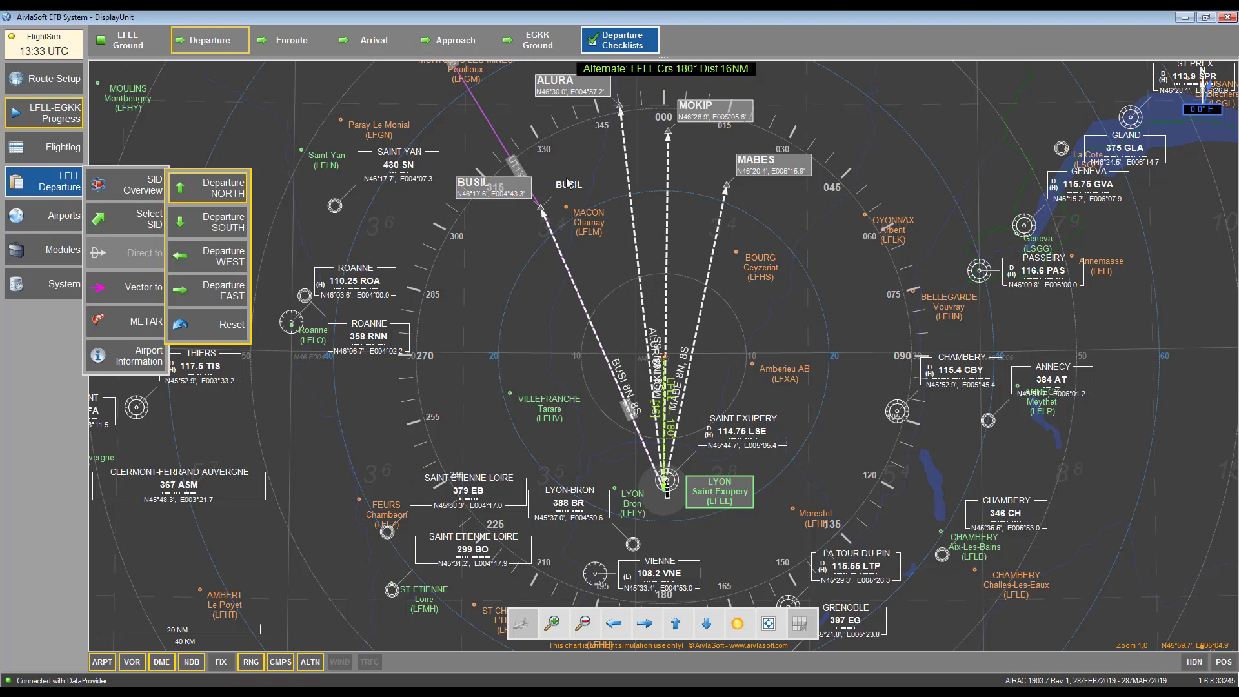
pyautogui.scroll(-1, 589, 141)
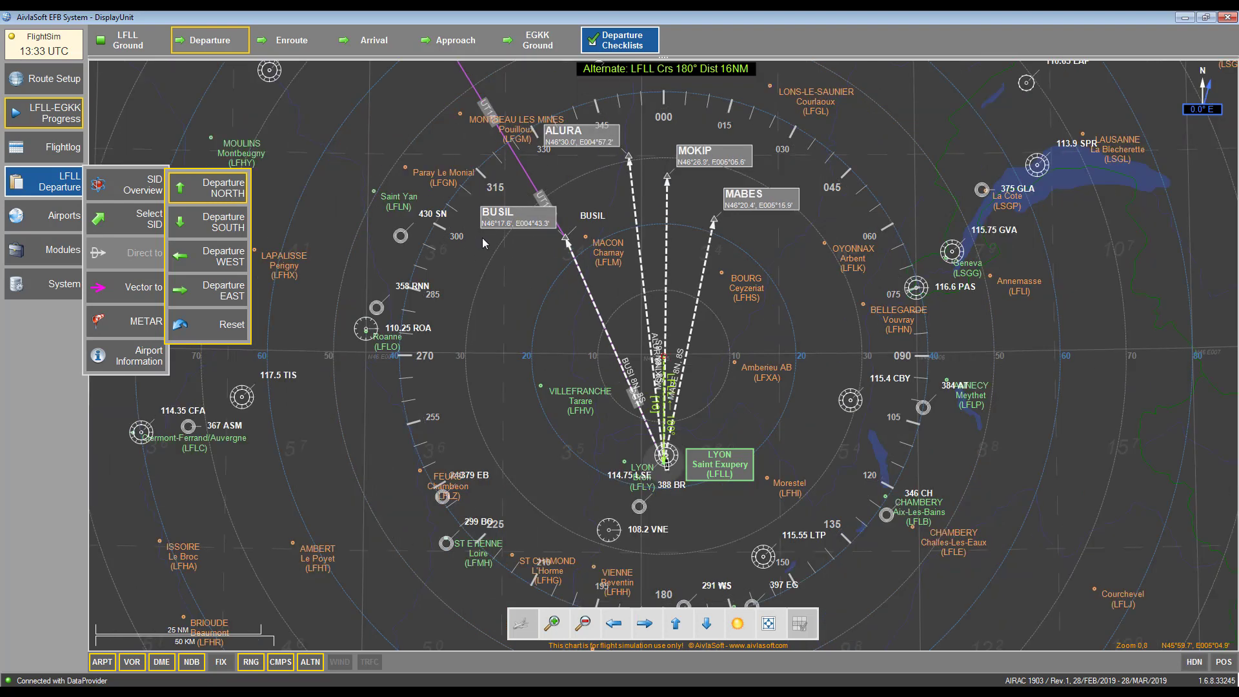
pyautogui.scroll(1, 482, 238)
# Select runway 35L and the BUSI8N departure procedure for LFLL, filtering the procedures by North
pyautogui.click(139, 220)
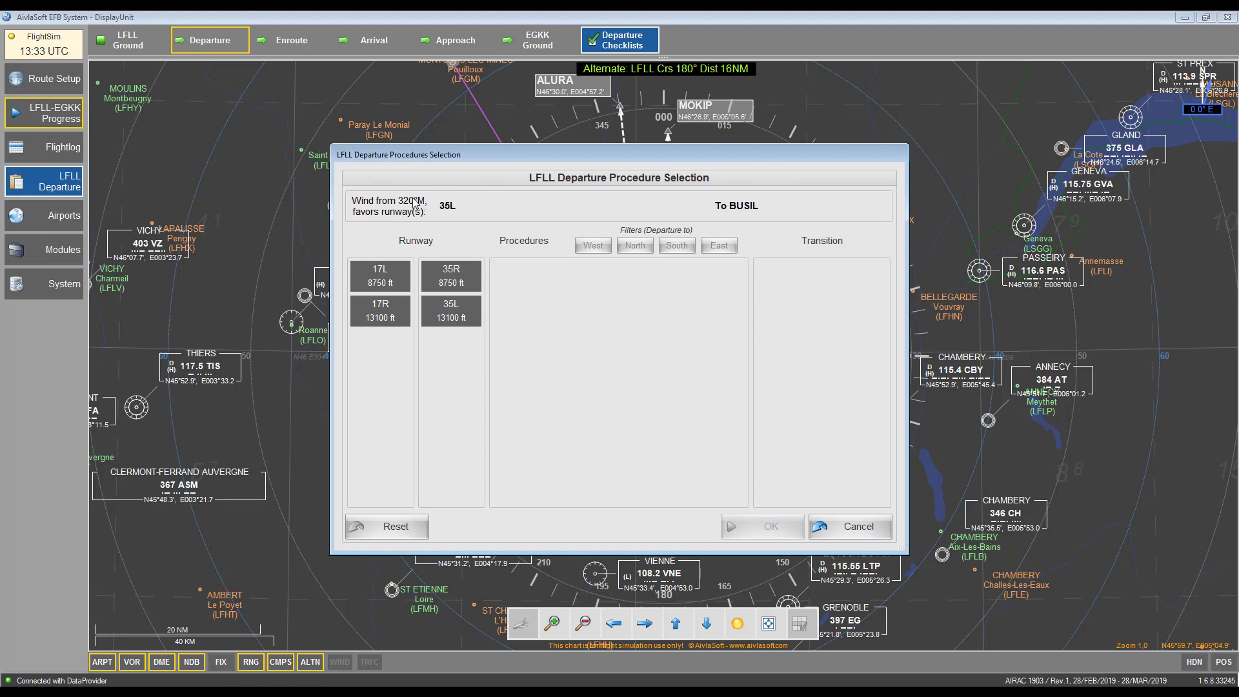
pyautogui.click(453, 316)
pyautogui.click(637, 248)
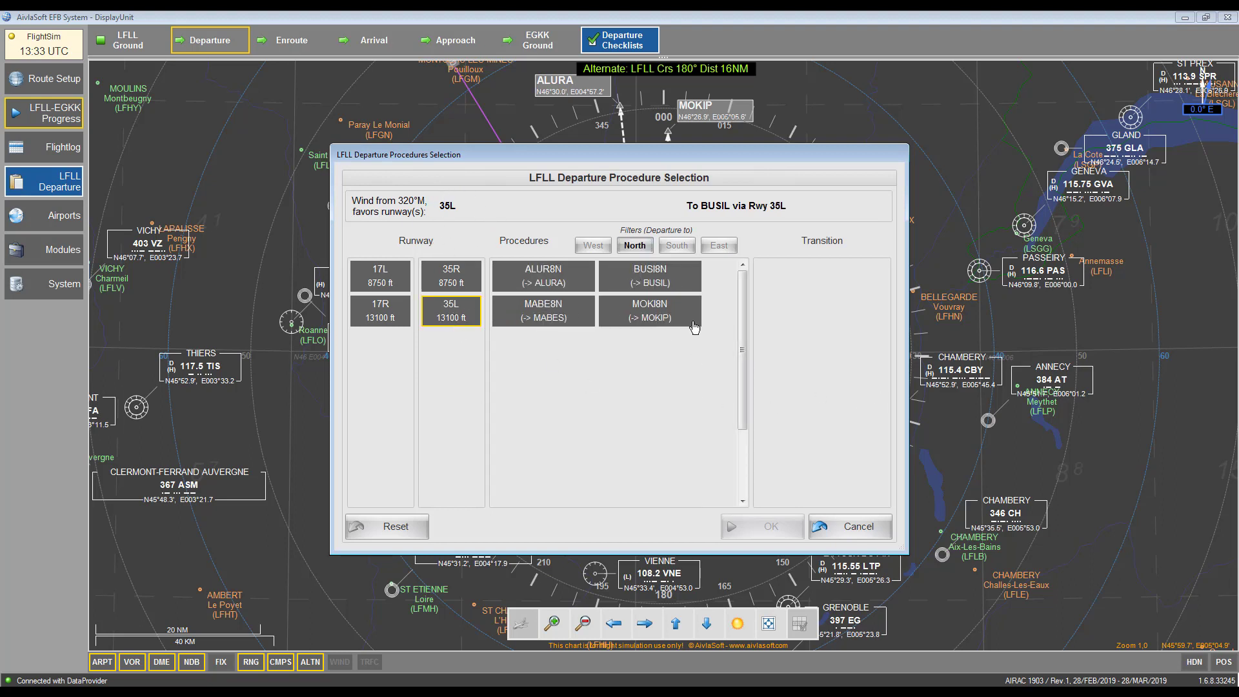
pyautogui.click(645, 281)
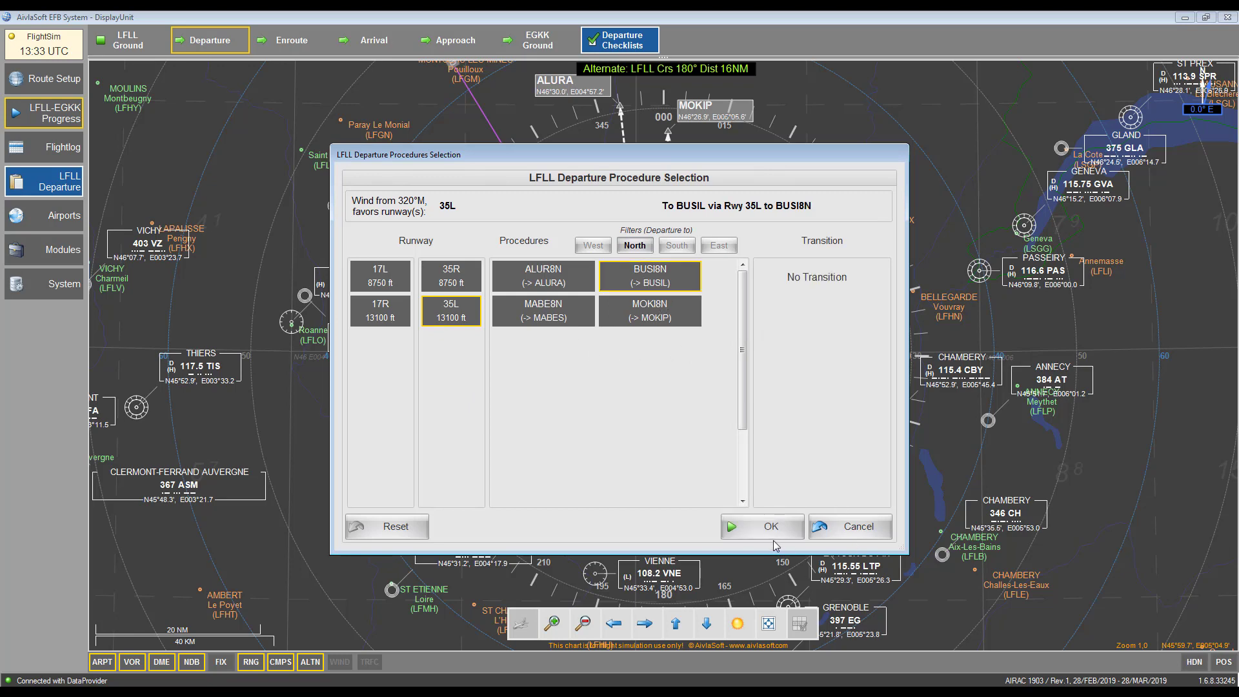
pyautogui.click(794, 528)
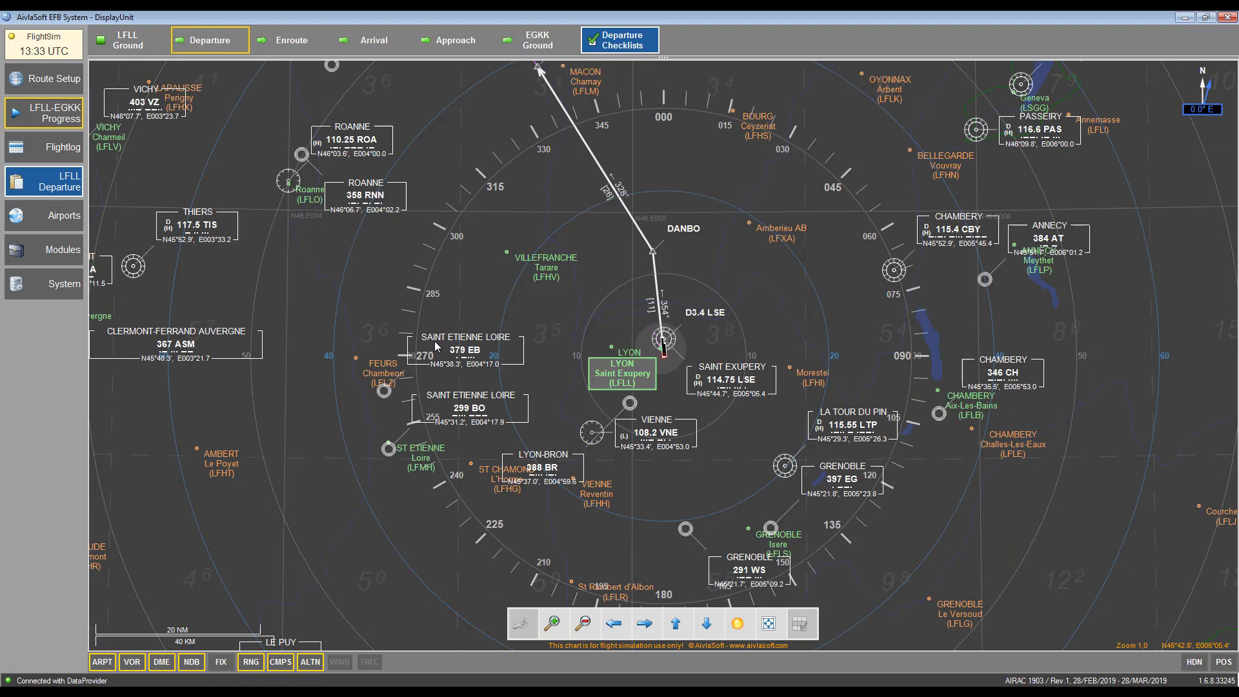
# Display the EGKK STAR overview for traffic arriving from the east on the arrival chart
pyautogui.click(371, 40)
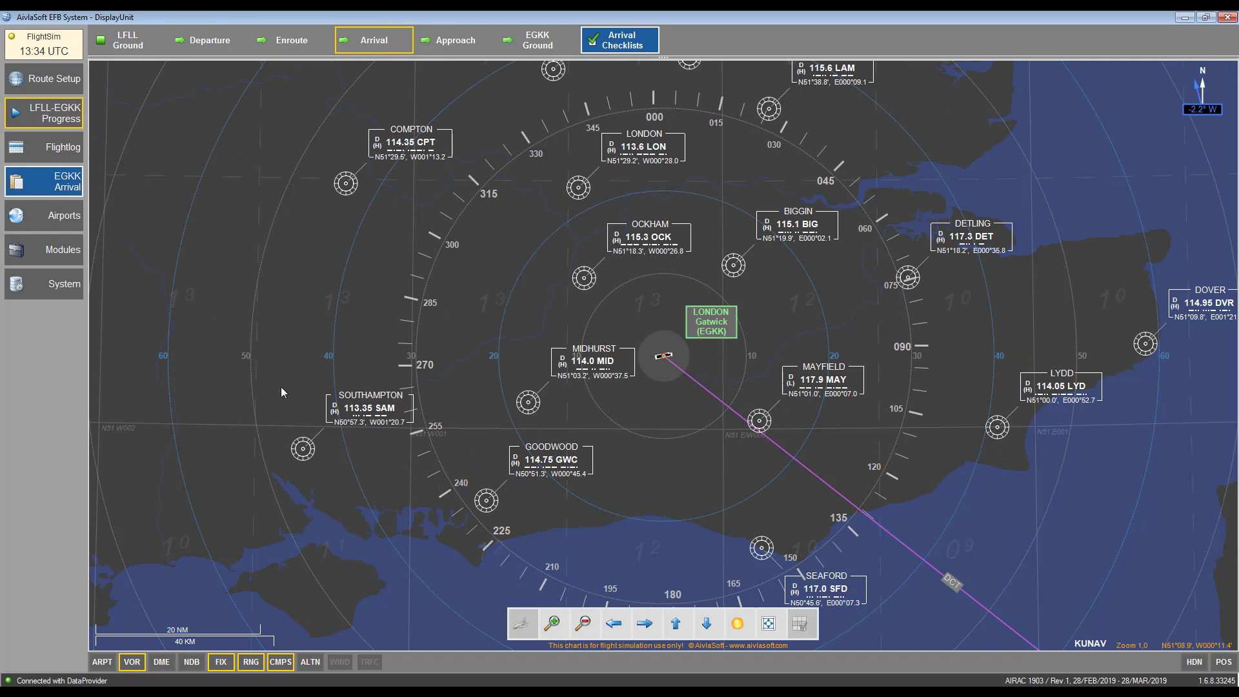
pyautogui.click(55, 187)
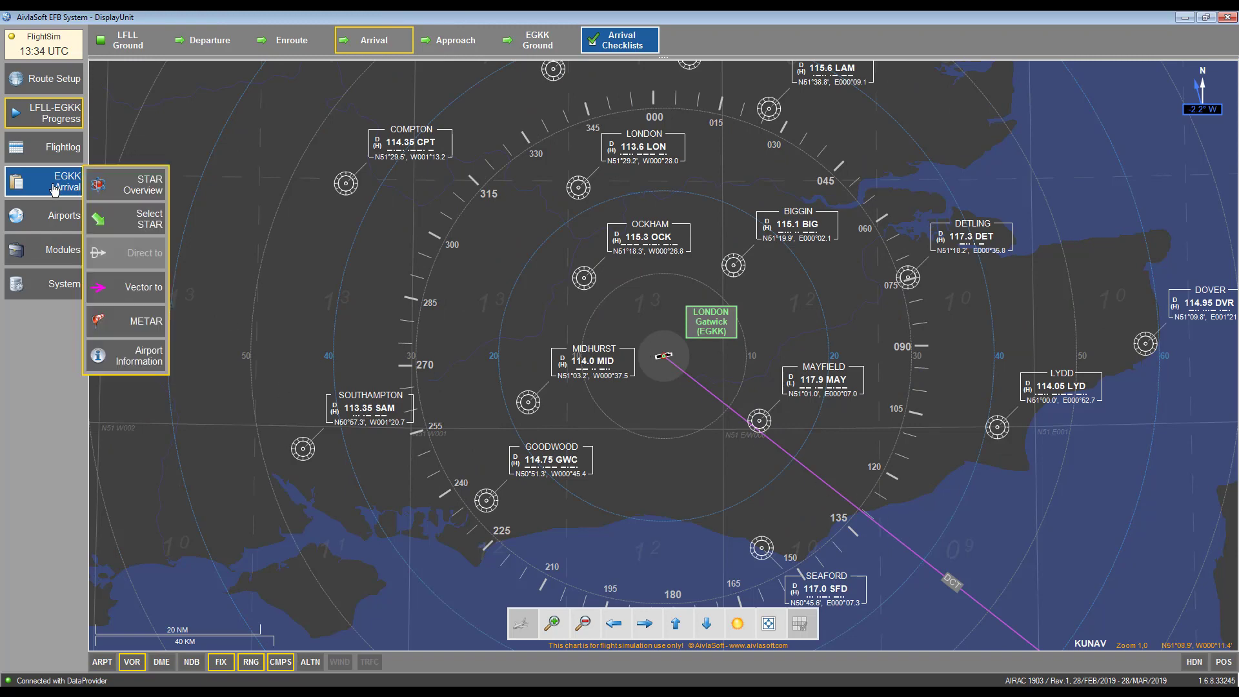
pyautogui.click(143, 190)
pyautogui.click(222, 292)
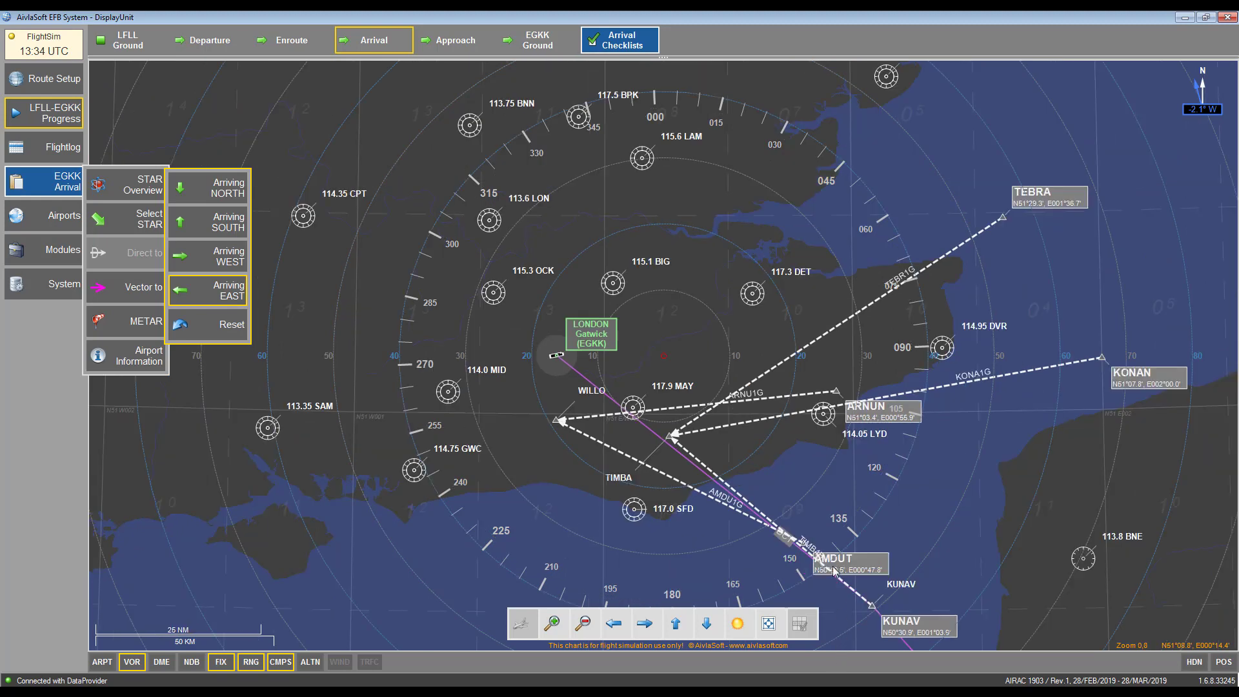
# Select runway 26L and the AMDU1G arrival procedure for EGKK, filtering the procedures by East, and activate it
pyautogui.click(149, 219)
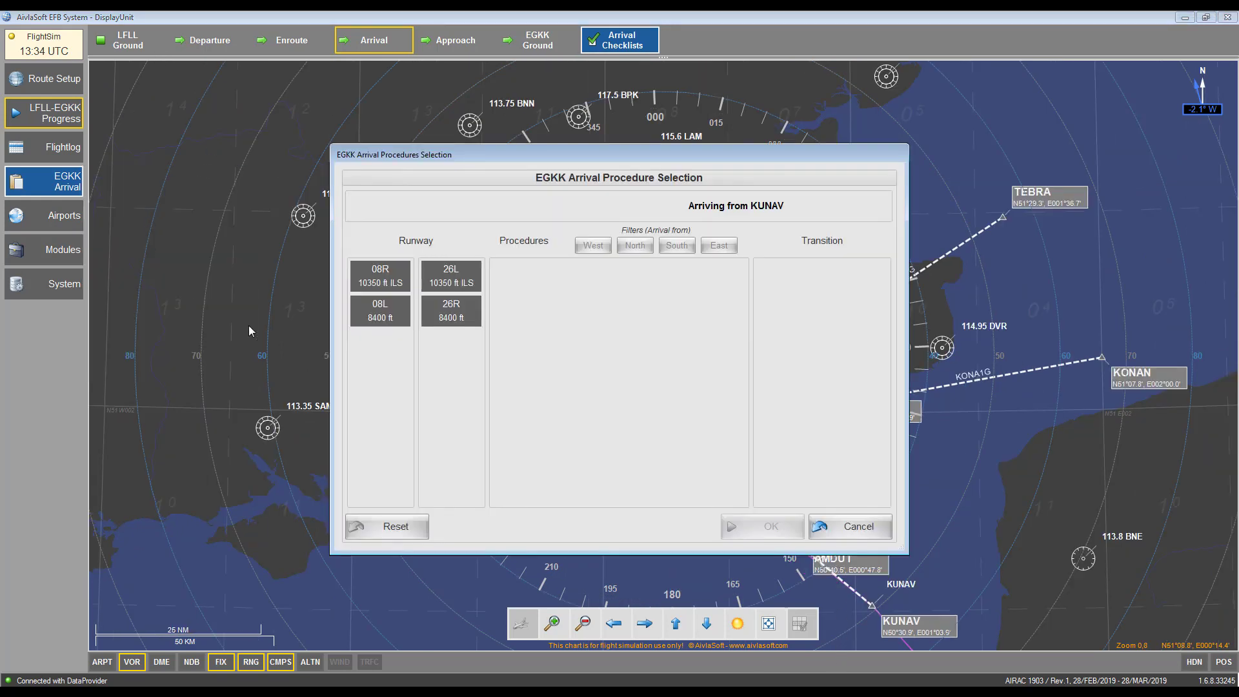
pyautogui.click(460, 288)
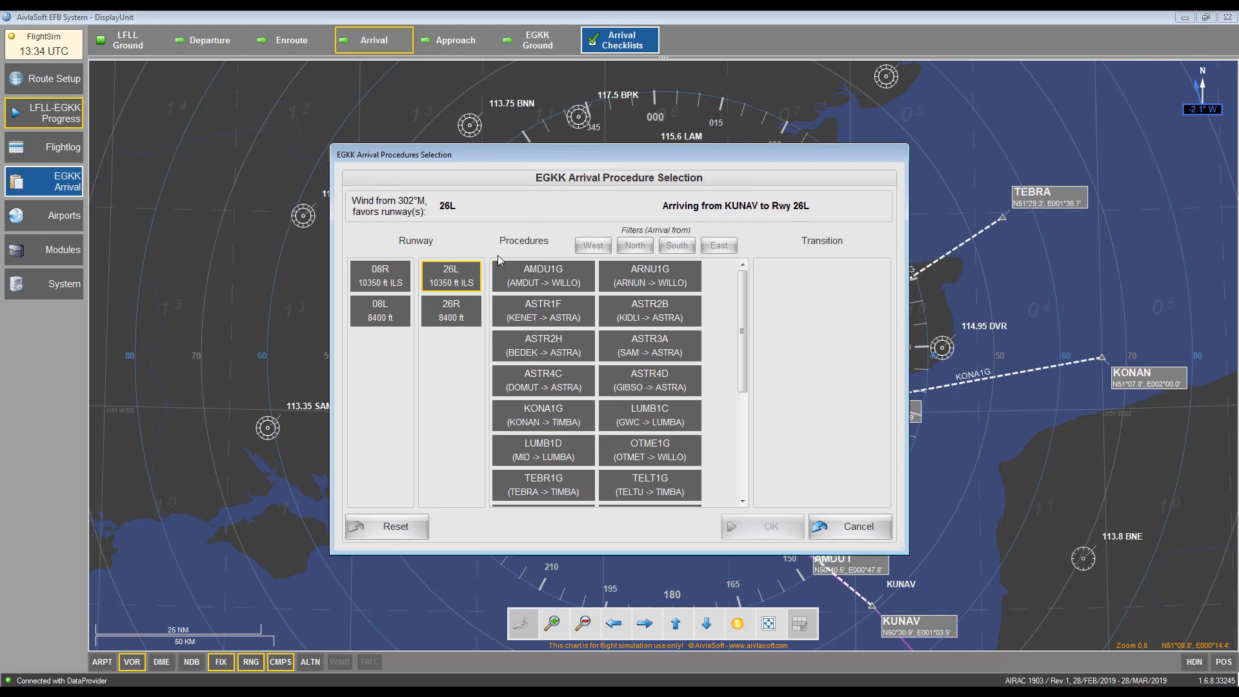
pyautogui.click(718, 245)
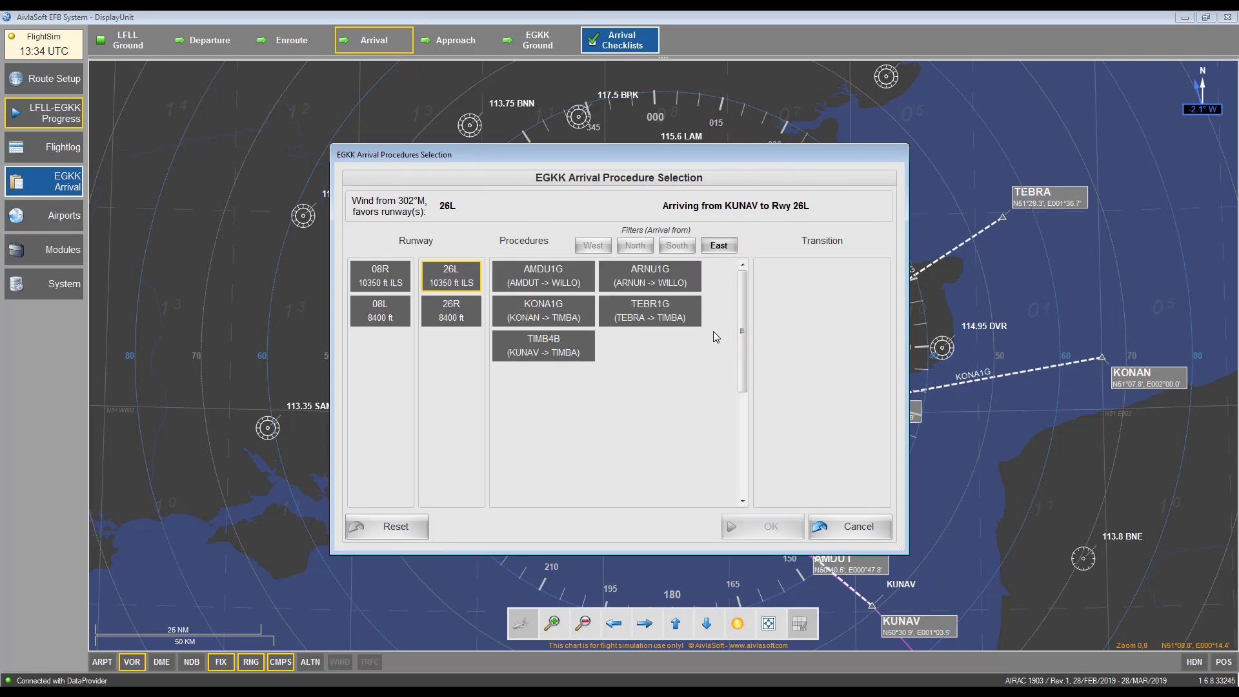
pyautogui.click(551, 287)
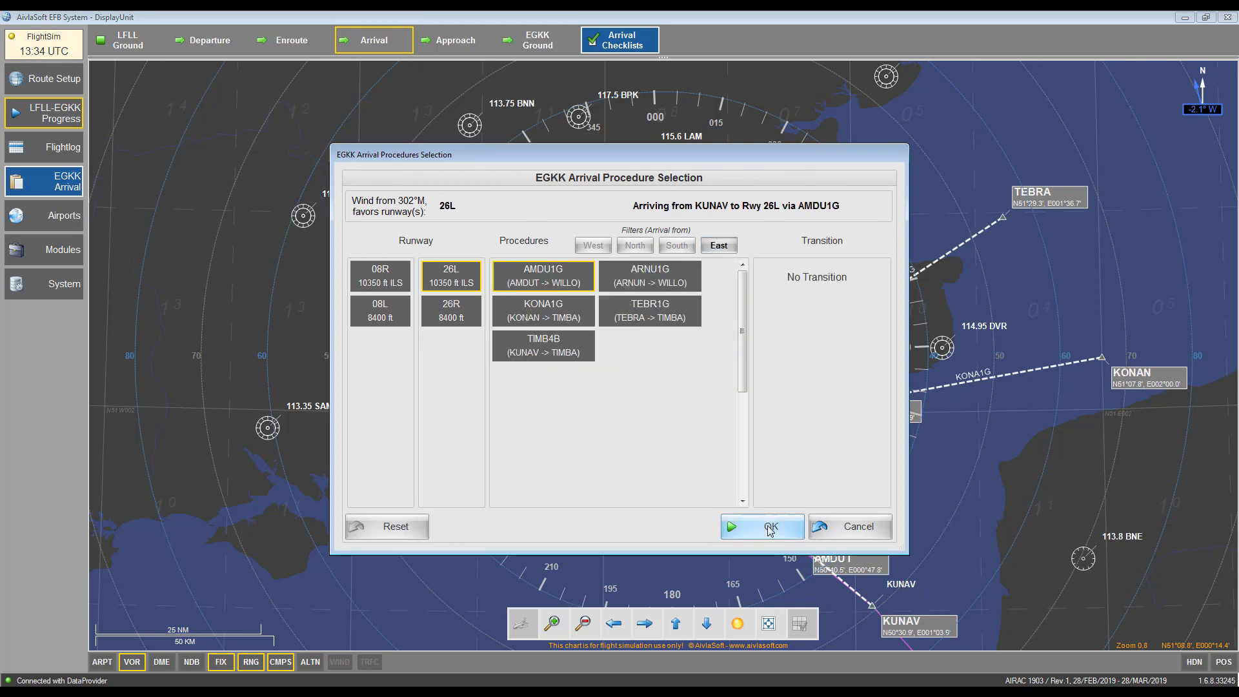
pyautogui.click(770, 528)
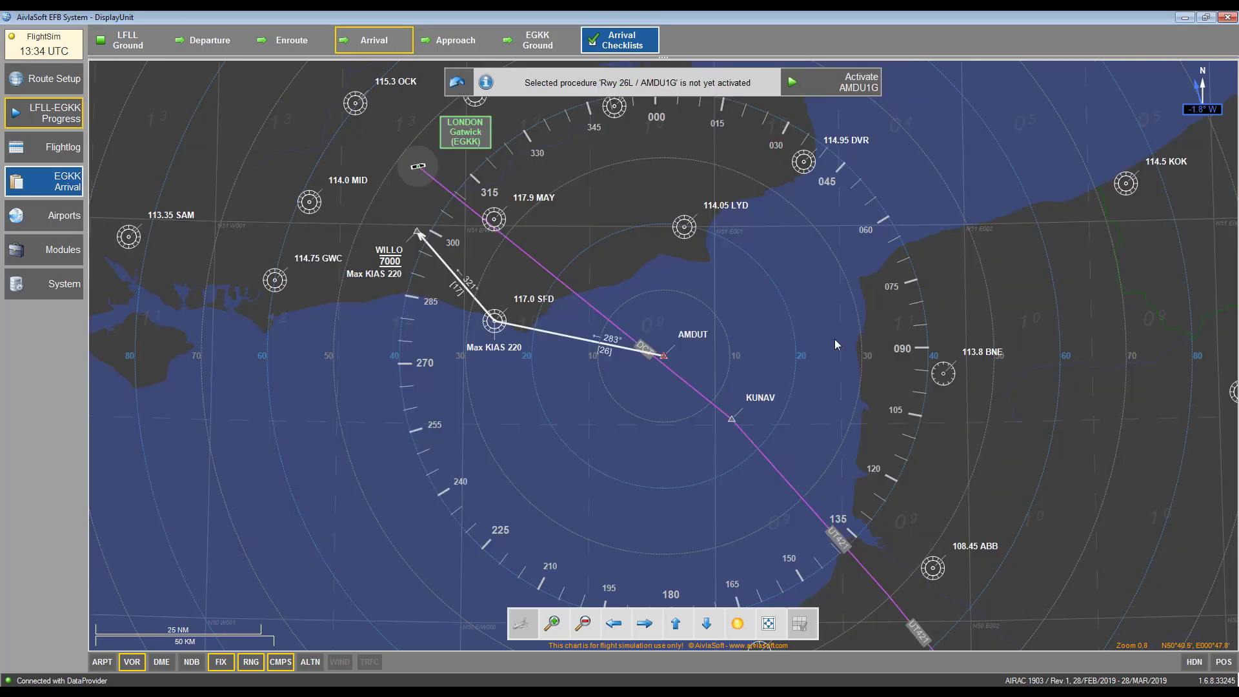
pyautogui.click(849, 90)
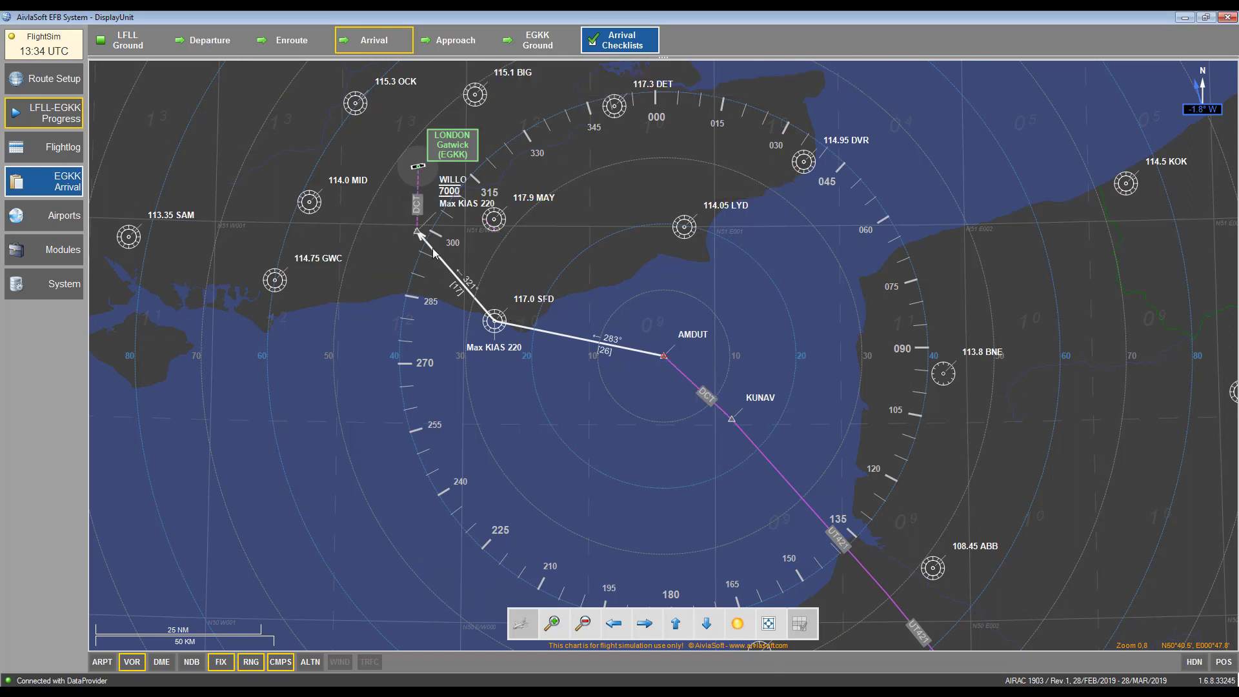
pyautogui.click(456, 40)
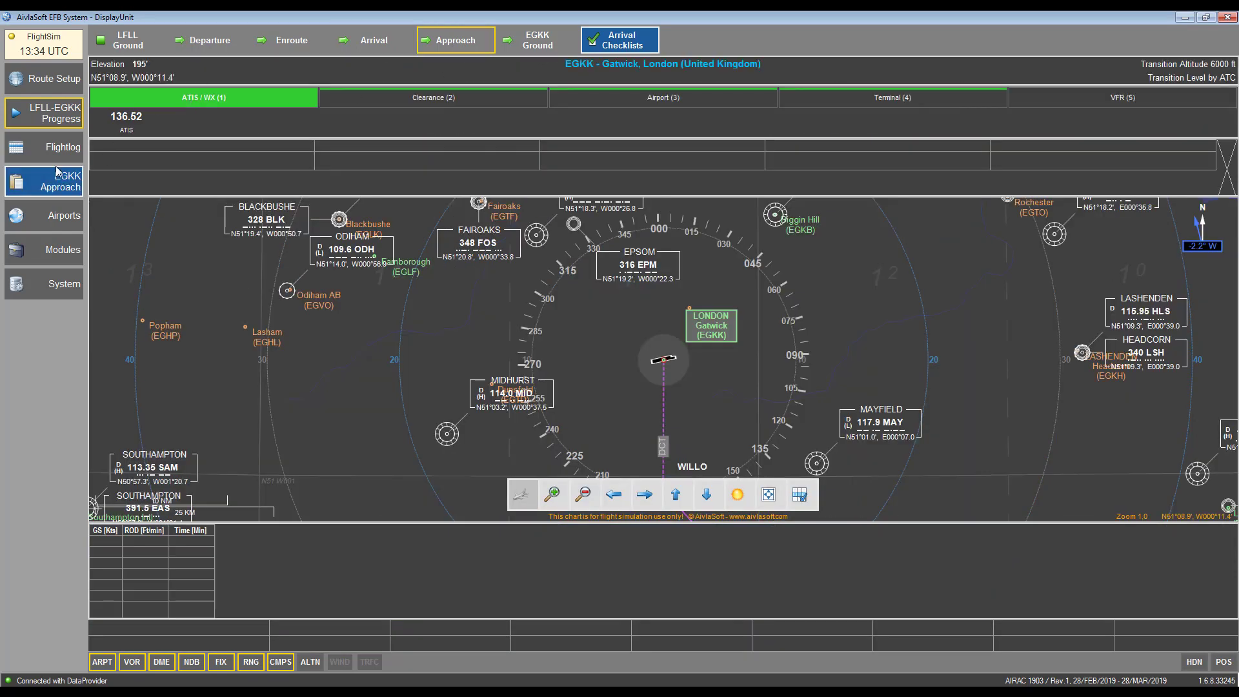
pyautogui.click(76, 181)
pyautogui.click(123, 184)
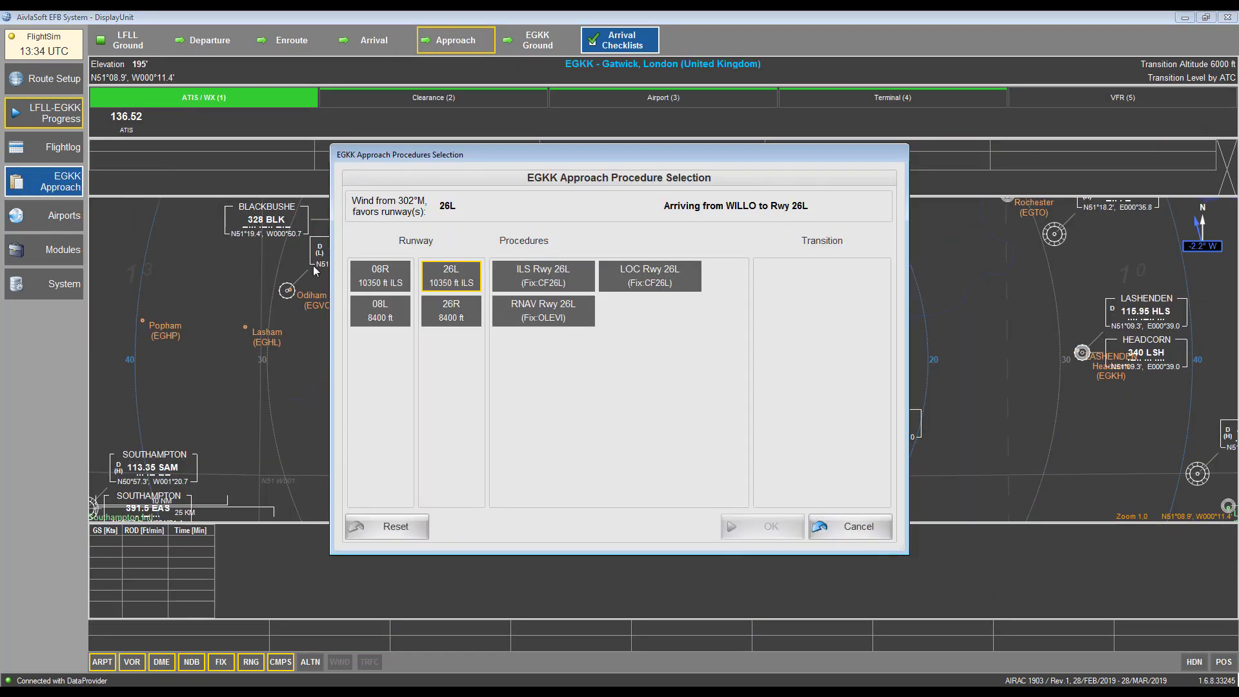
pyautogui.click(542, 271)
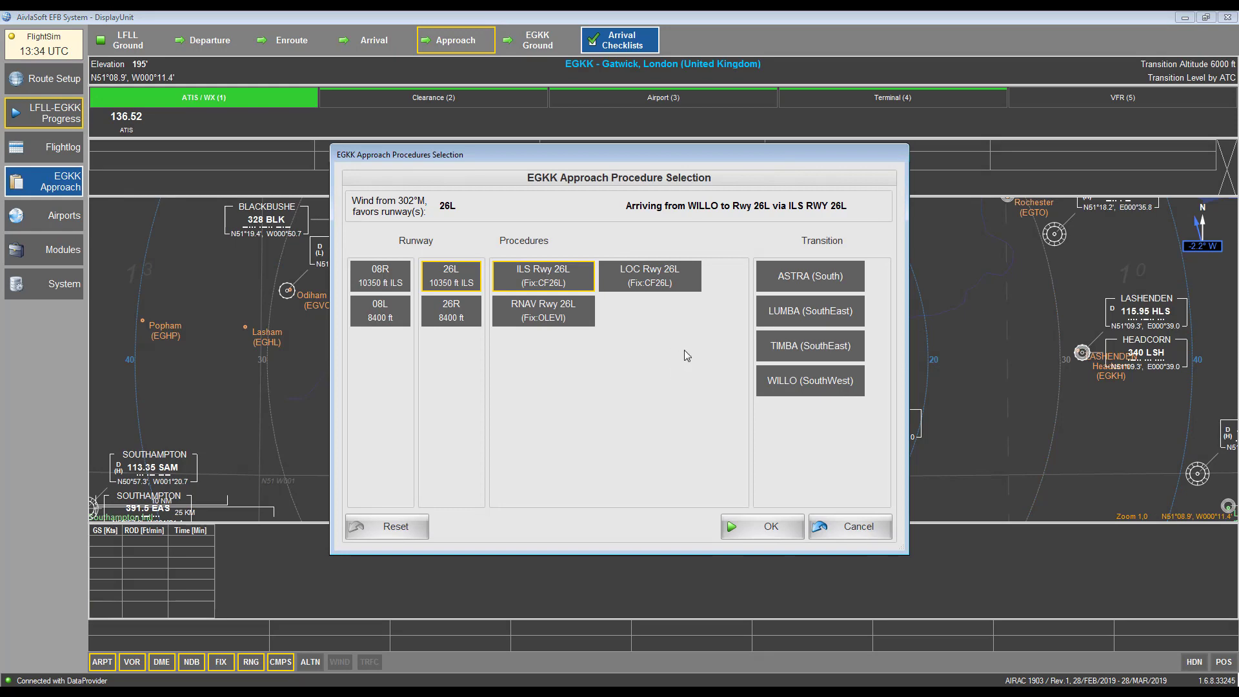
pyautogui.click(882, 525)
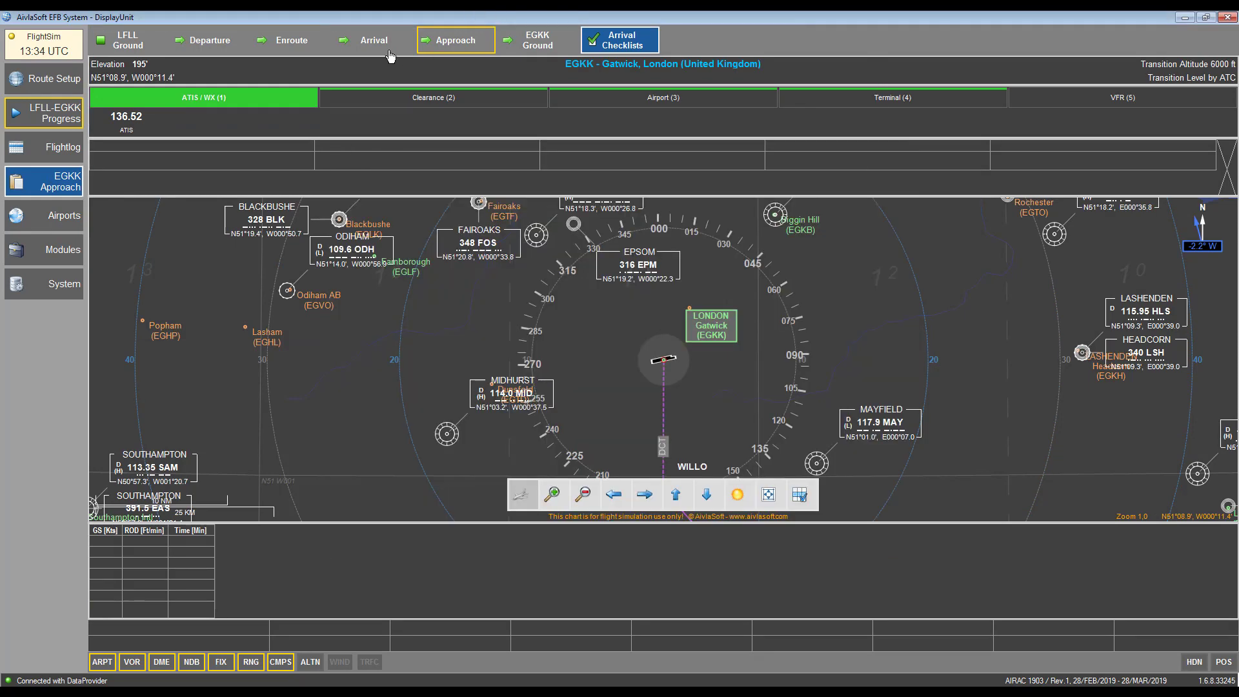
pyautogui.click(373, 40)
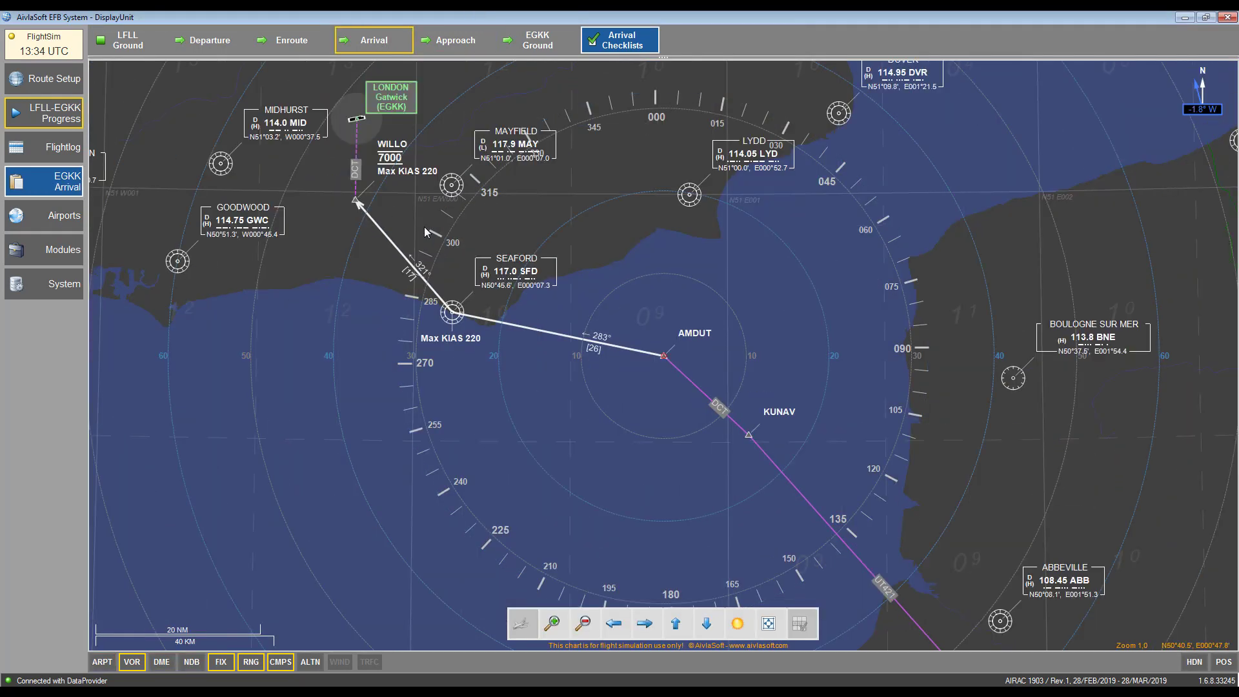
# Select the ILS Rwy 26L approach with the WILLO transition for EGKK and activate it
pyautogui.click(442, 39)
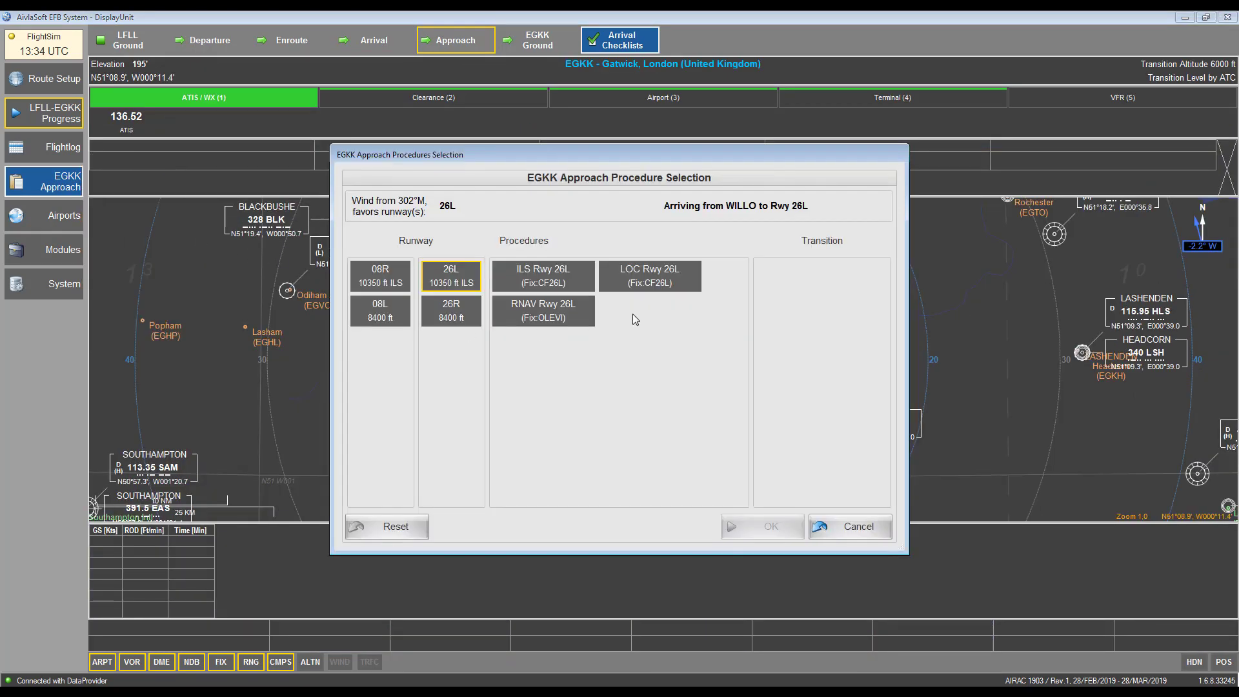
pyautogui.click(545, 279)
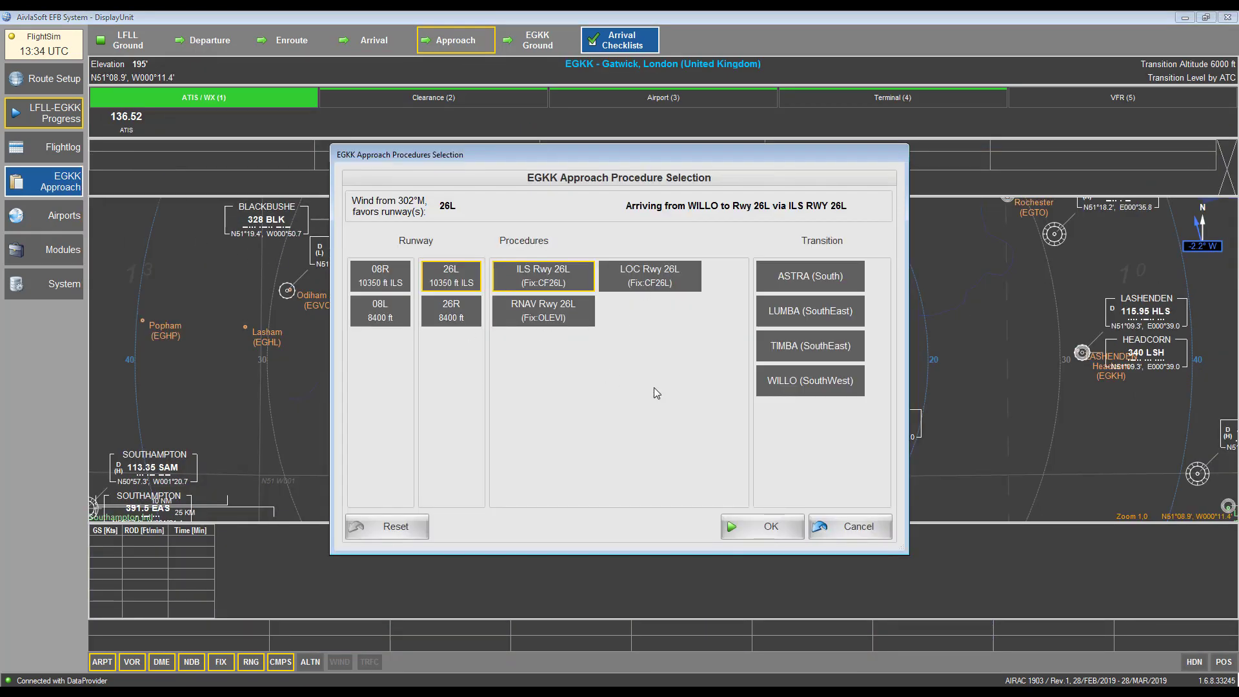
pyautogui.click(793, 380)
pyautogui.click(764, 526)
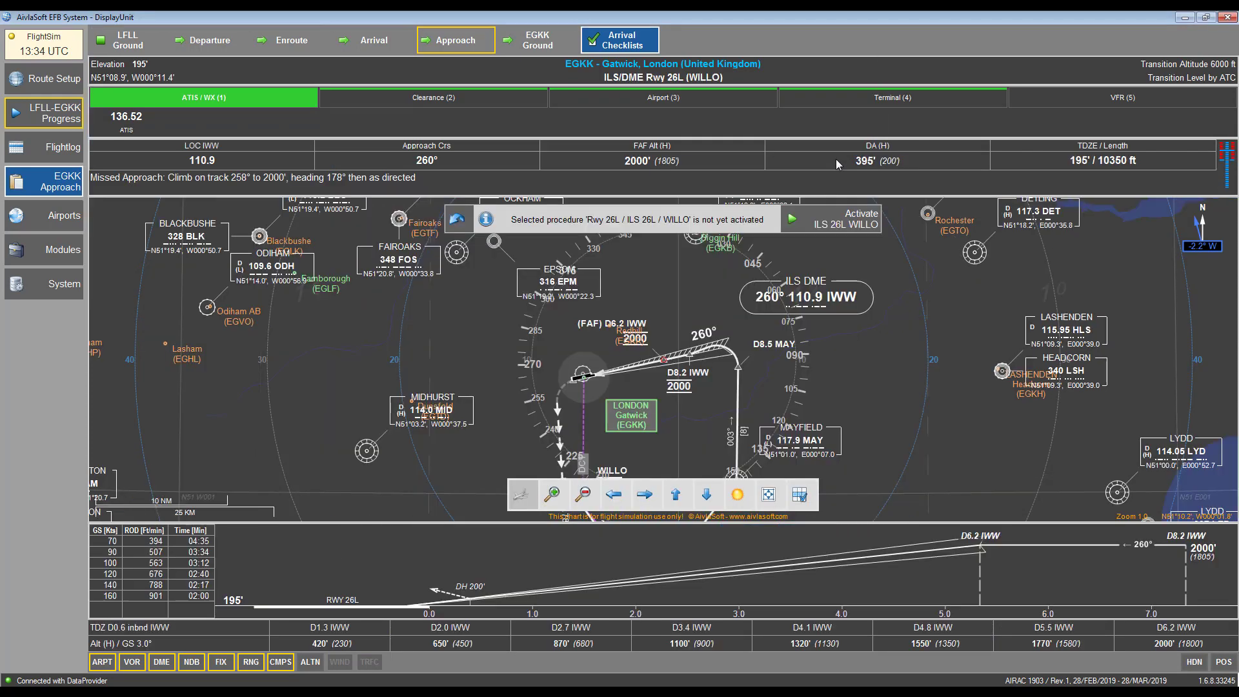
pyautogui.click(824, 222)
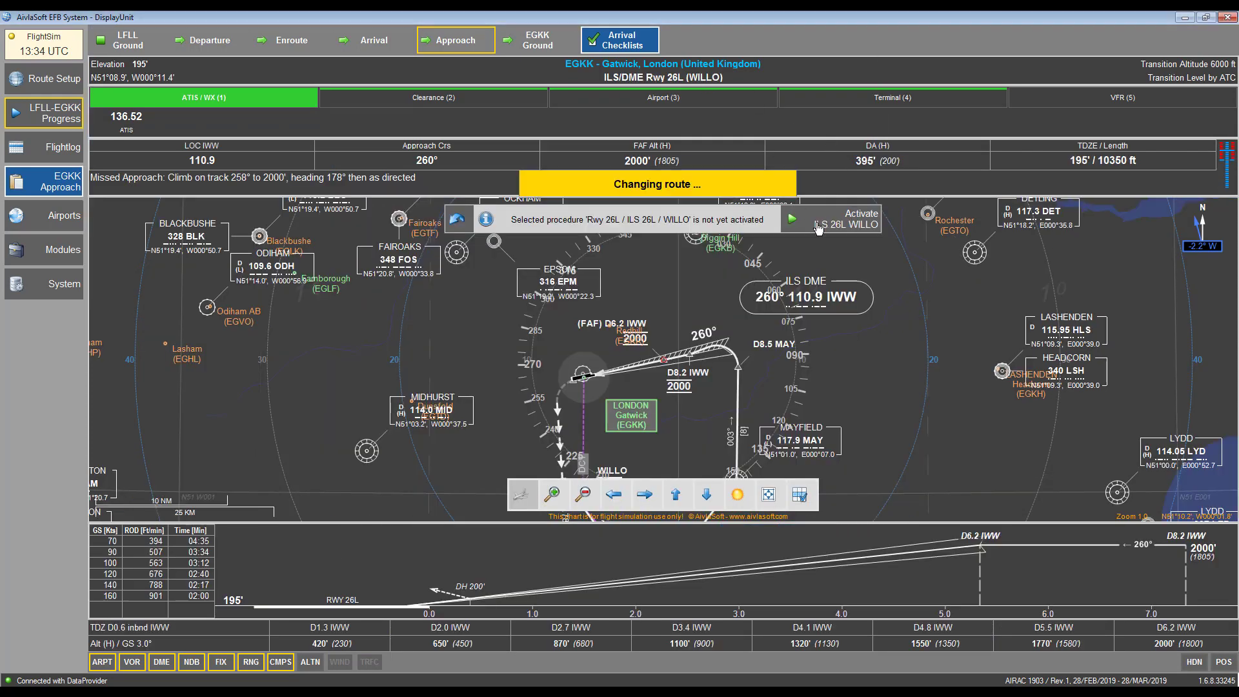
pyautogui.scroll(-3, 815, 222)
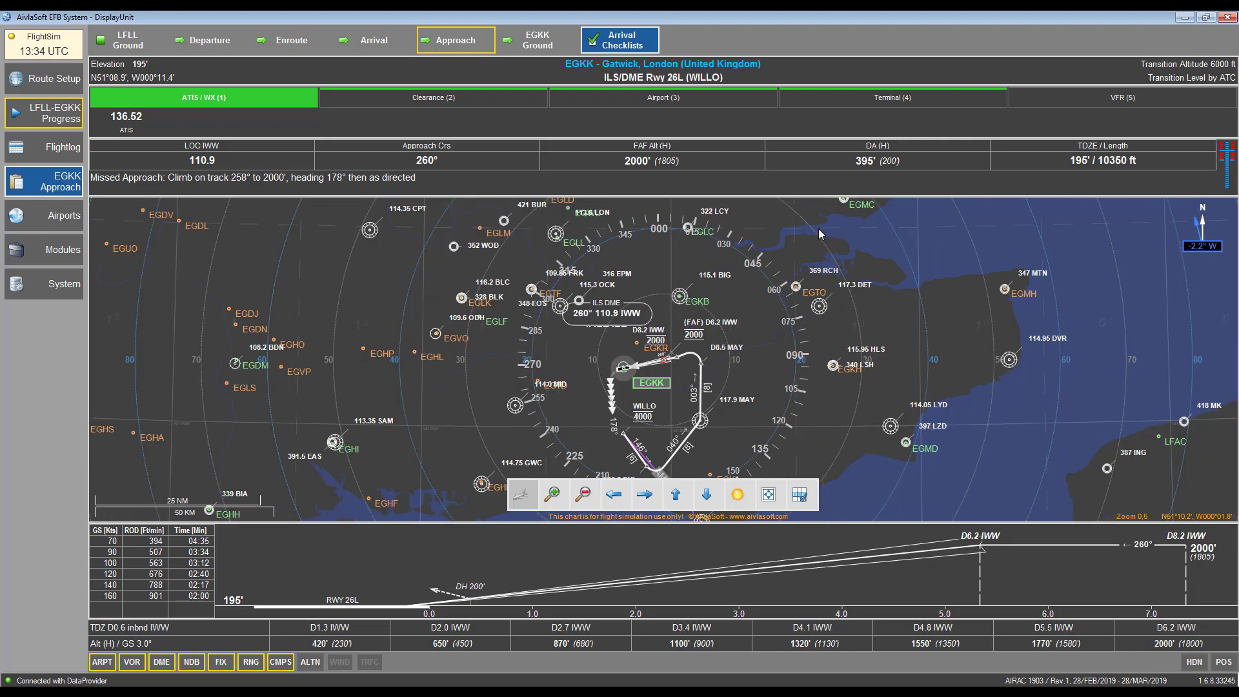
# Follow the route from LFLL to EGKK on the enroute chart and review the EGKK approach and arrival charts
pyautogui.click(298, 40)
pyautogui.scroll(-4, 629, 367)
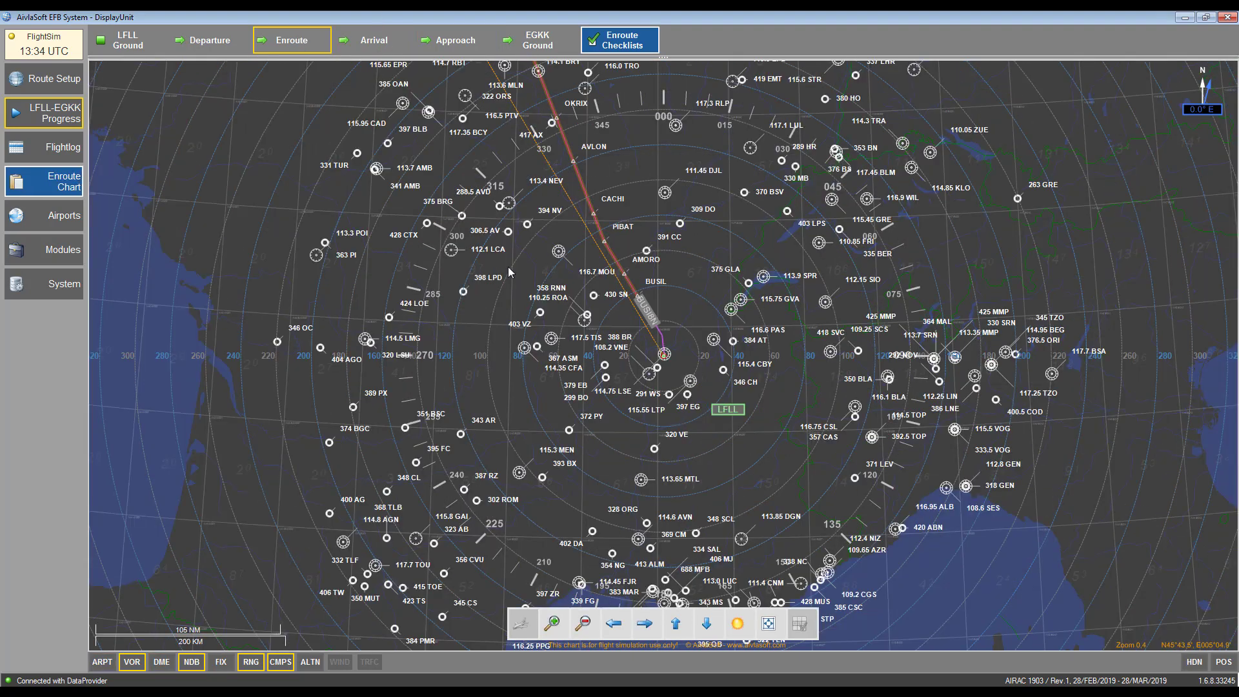
pyautogui.click(676, 623)
pyautogui.click(676, 623)
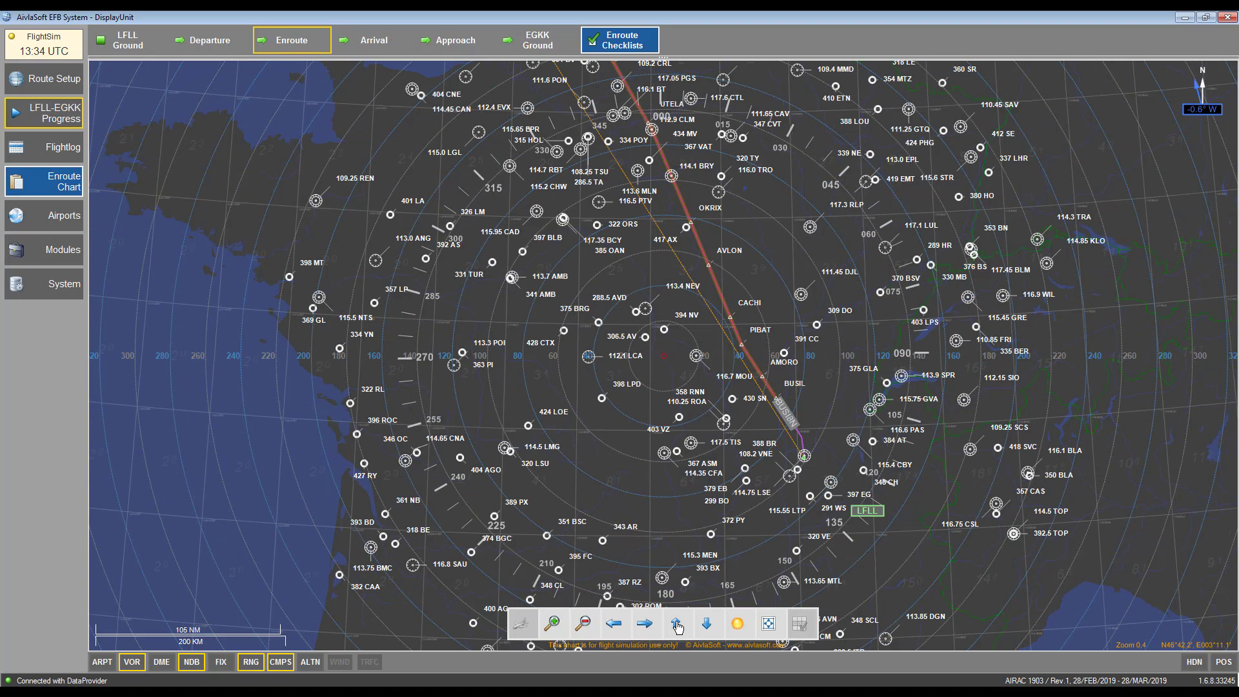
pyautogui.click(676, 623)
pyautogui.click(676, 624)
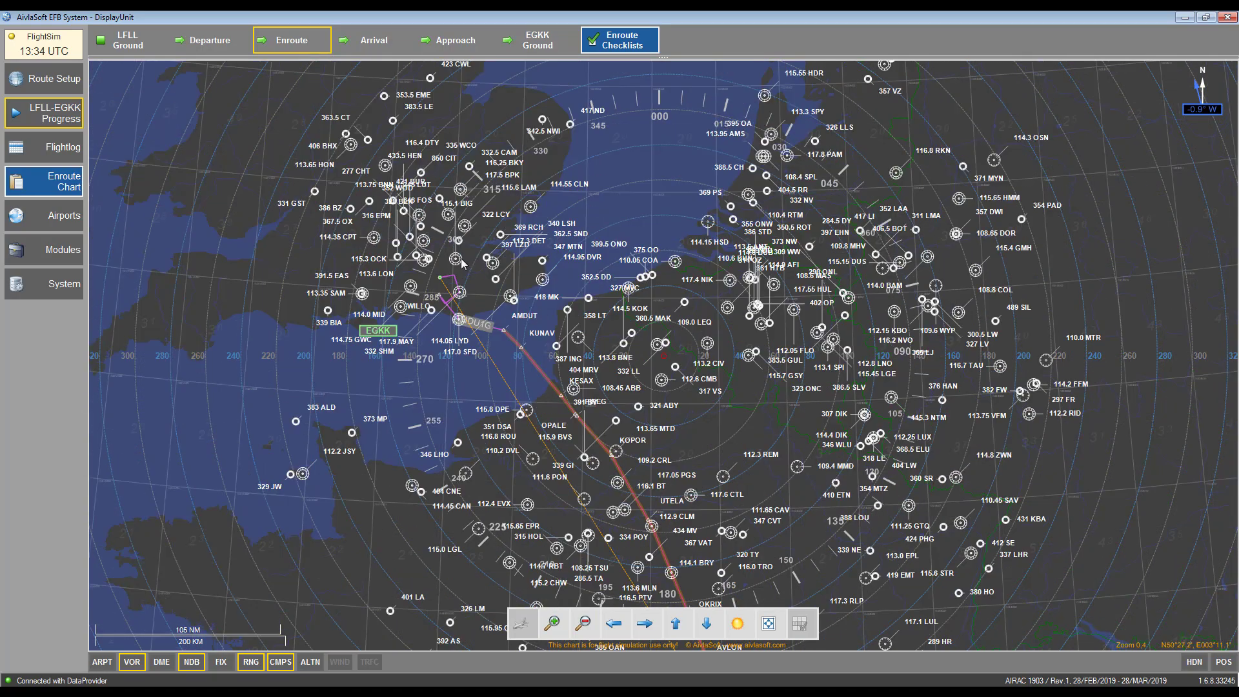
pyautogui.click(431, 42)
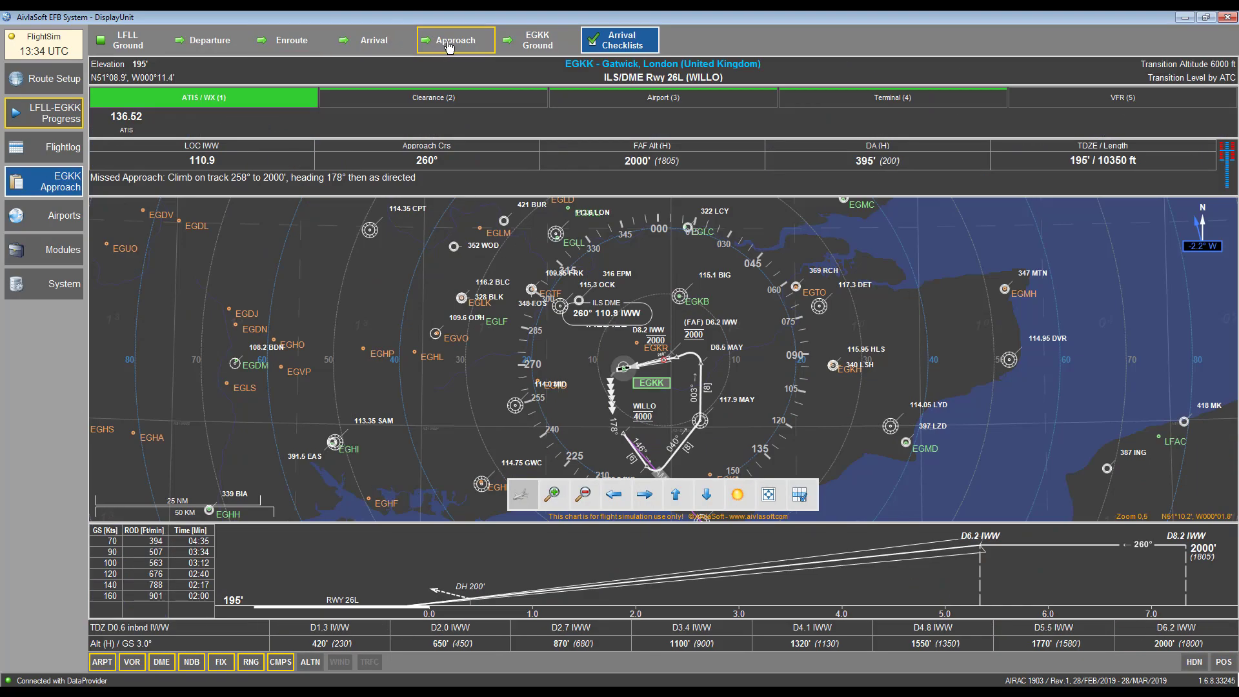
pyautogui.click(384, 43)
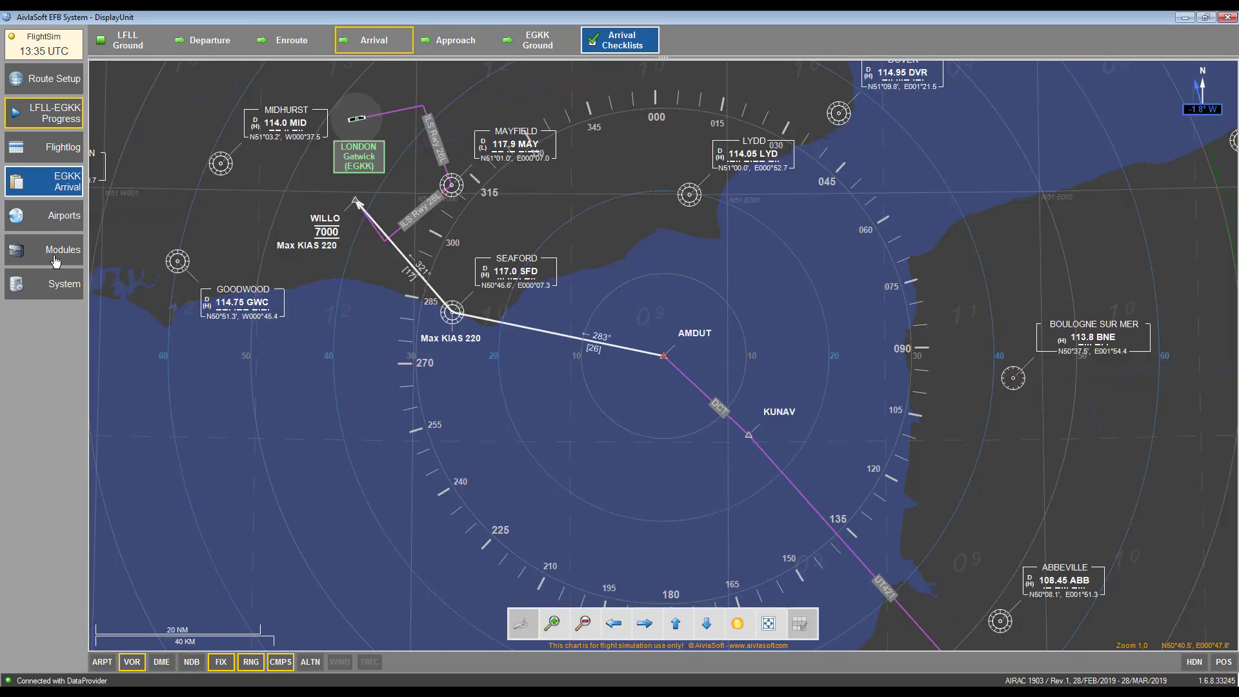
# View the arrival chart of the origin airport LFLL and return to the LFLL-EGKK route progress
pyautogui.click(55, 219)
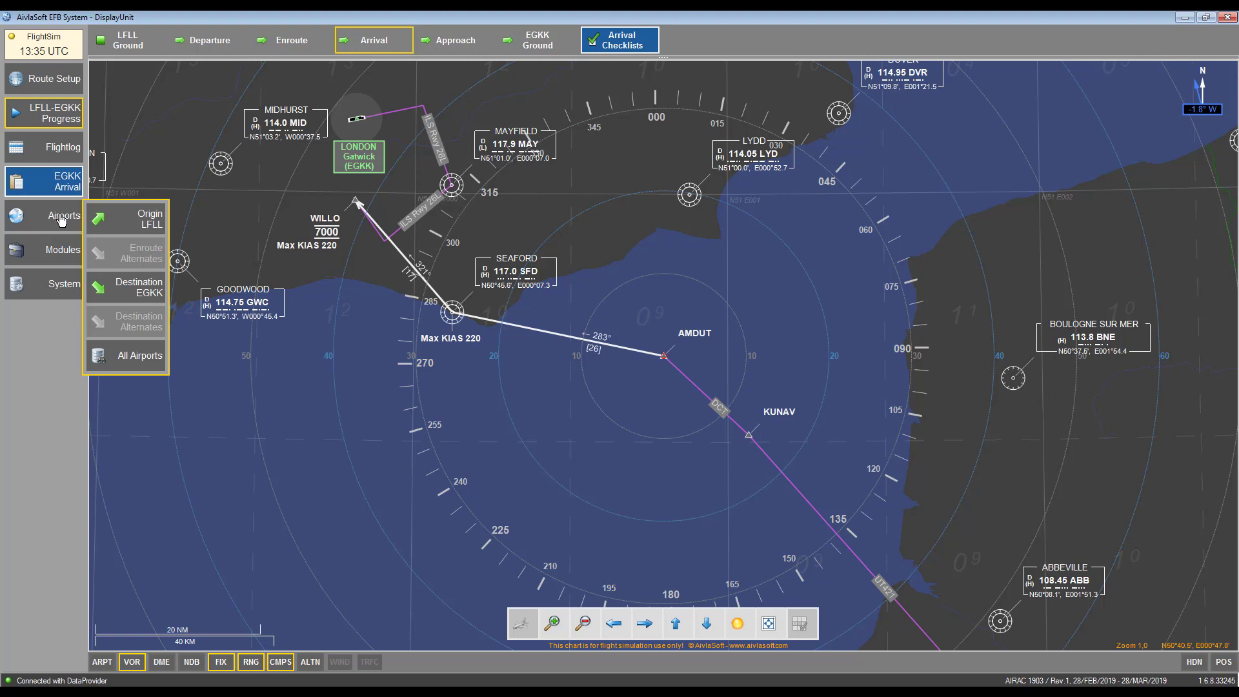
pyautogui.click(97, 218)
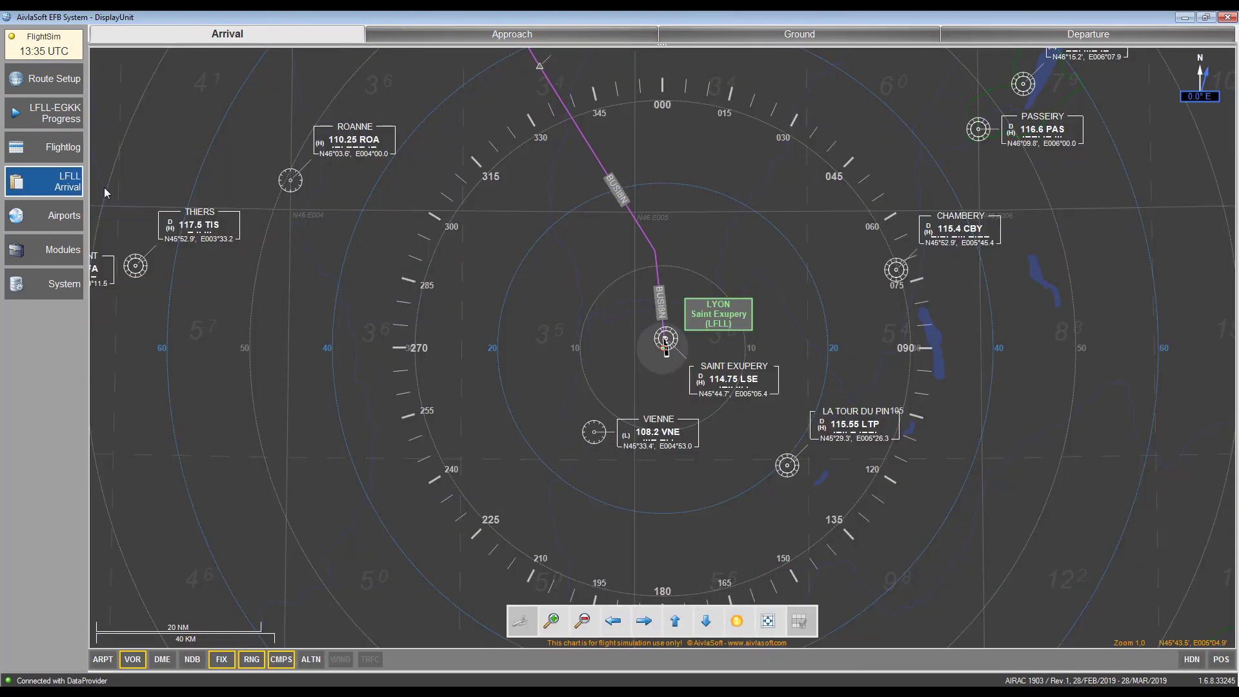
pyautogui.click(65, 115)
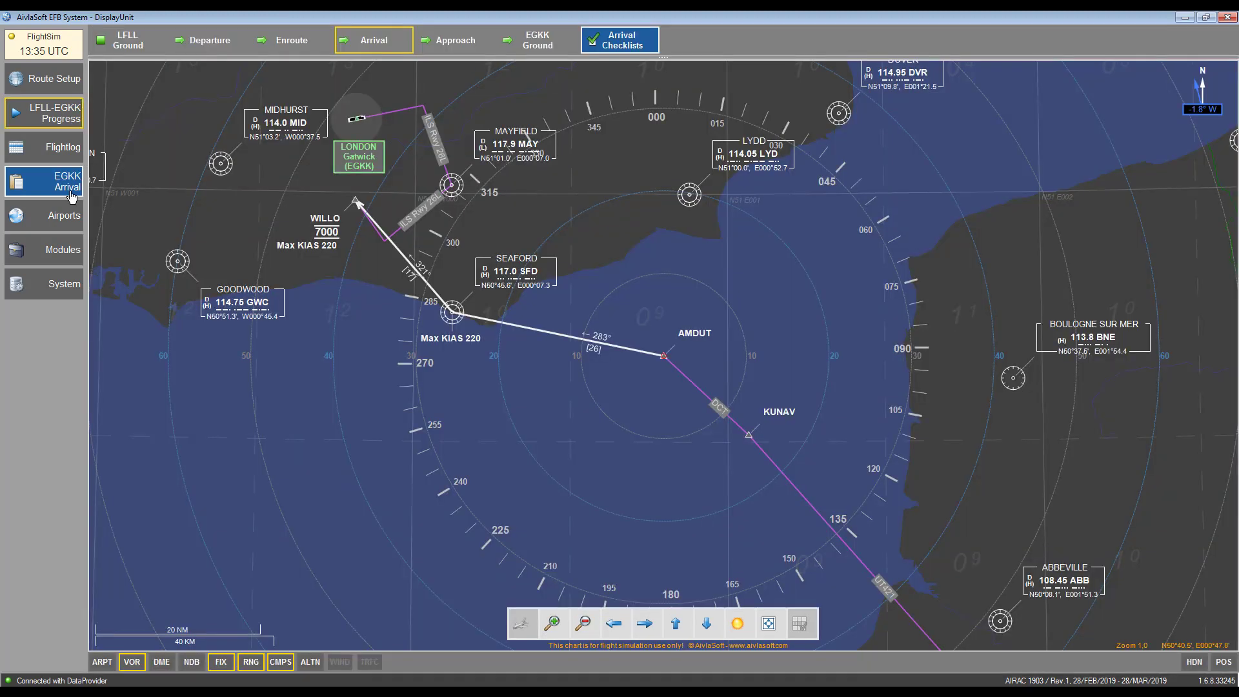
# Display the METAR reports for the route airports LFLL - Saint Exupery and EGKK - Gatwick
pyautogui.click(52, 251)
pyautogui.click(155, 291)
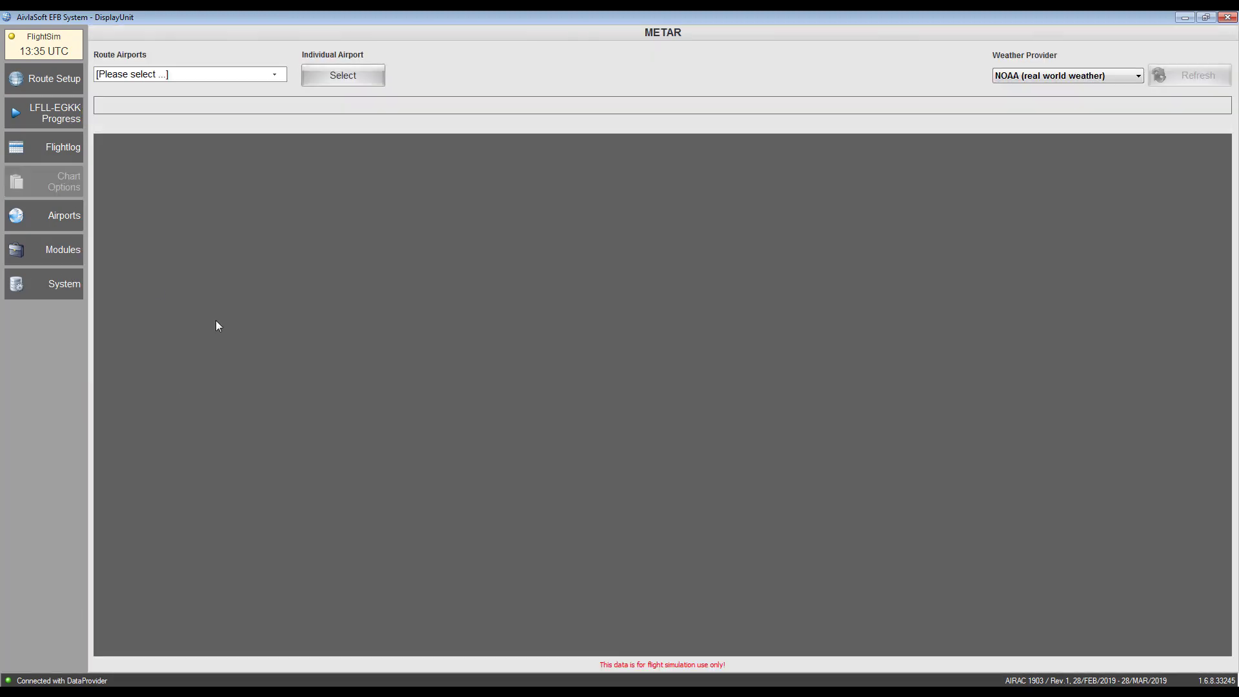
pyautogui.click(186, 76)
pyautogui.click(174, 95)
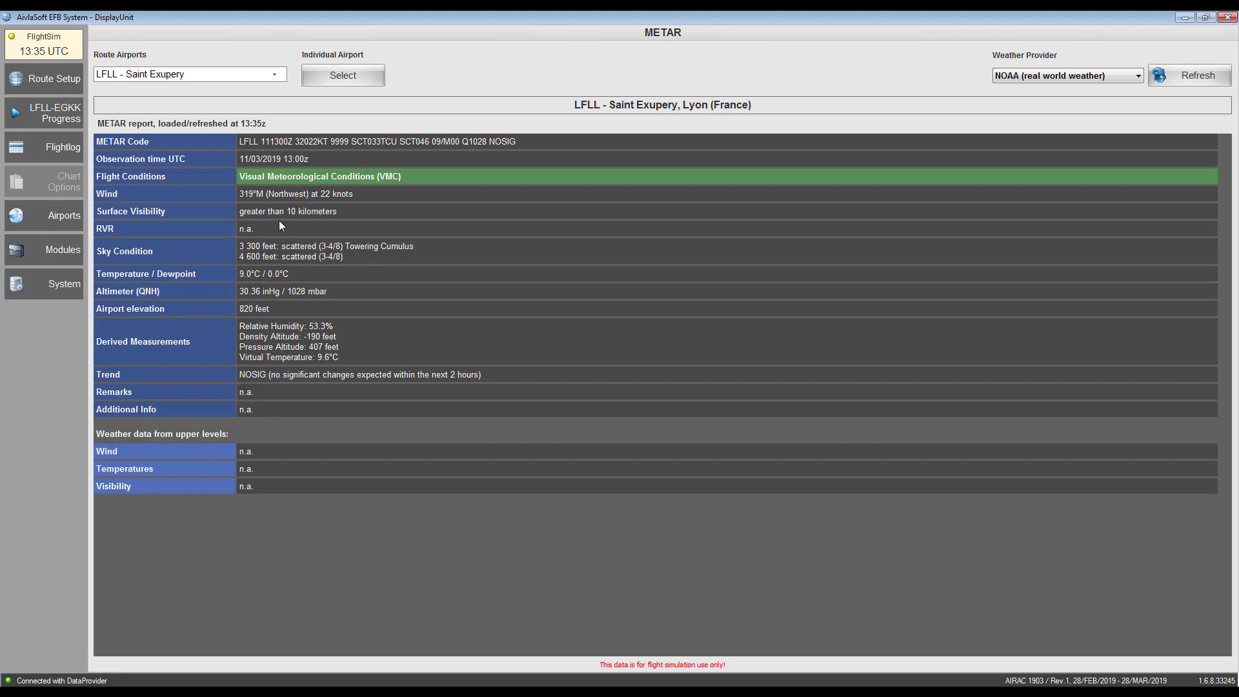
pyautogui.click(275, 76)
pyautogui.click(163, 117)
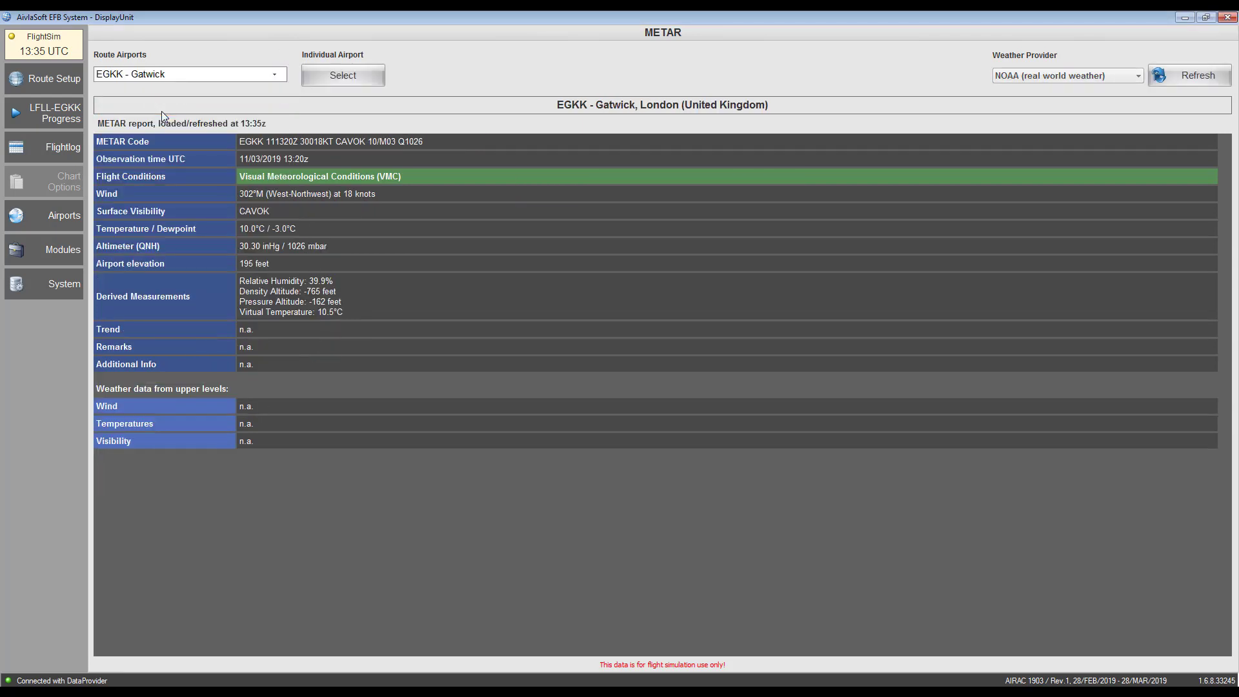
# View the selector for individual airports, and display the EGKK - Gatwick METAR report again
pyautogui.click(359, 76)
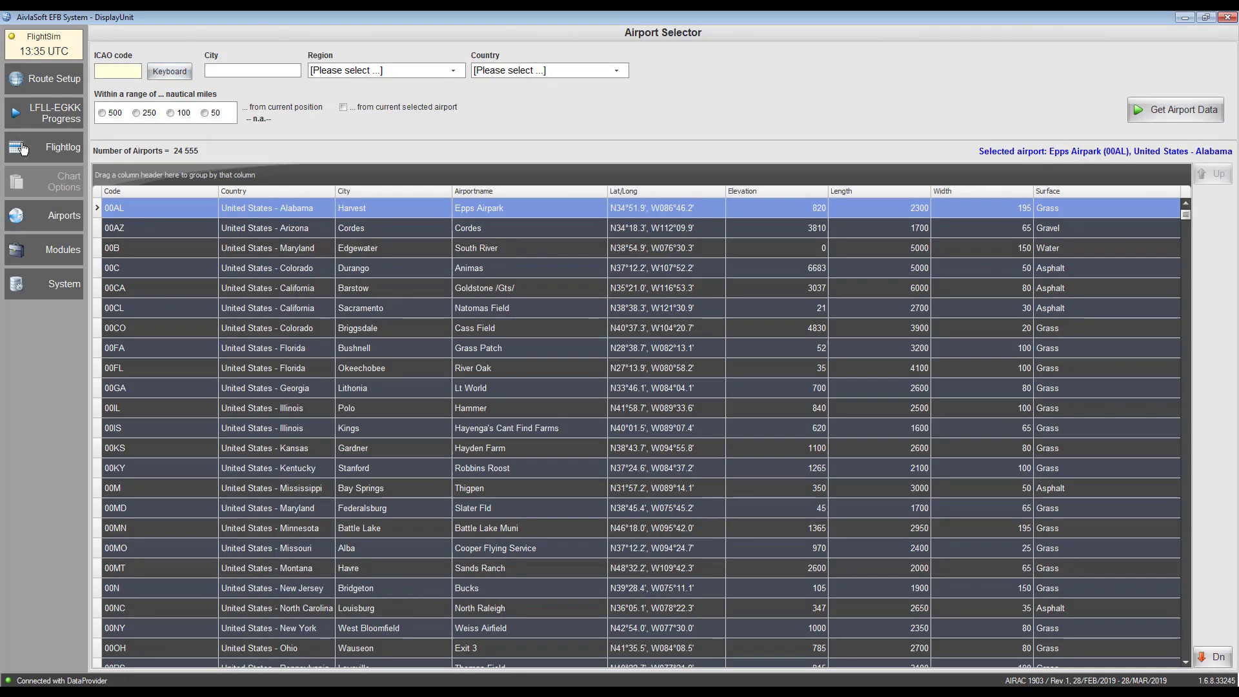
pyautogui.click(51, 255)
pyautogui.click(120, 290)
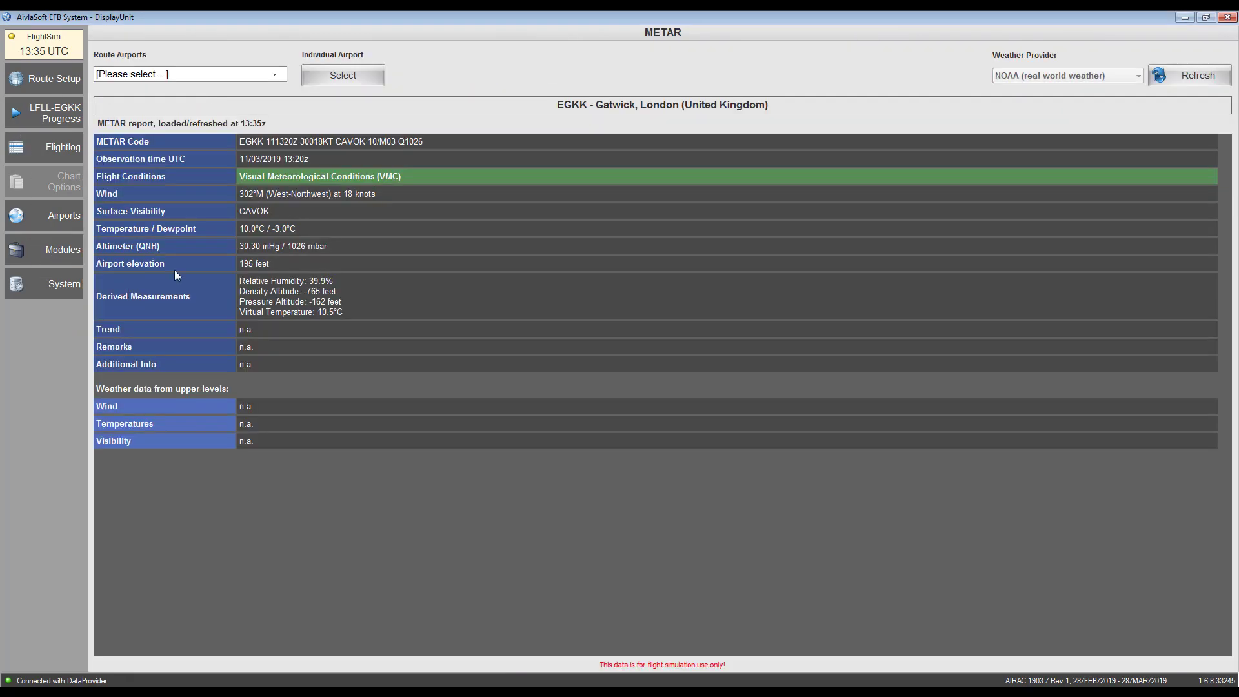
pyautogui.click(271, 77)
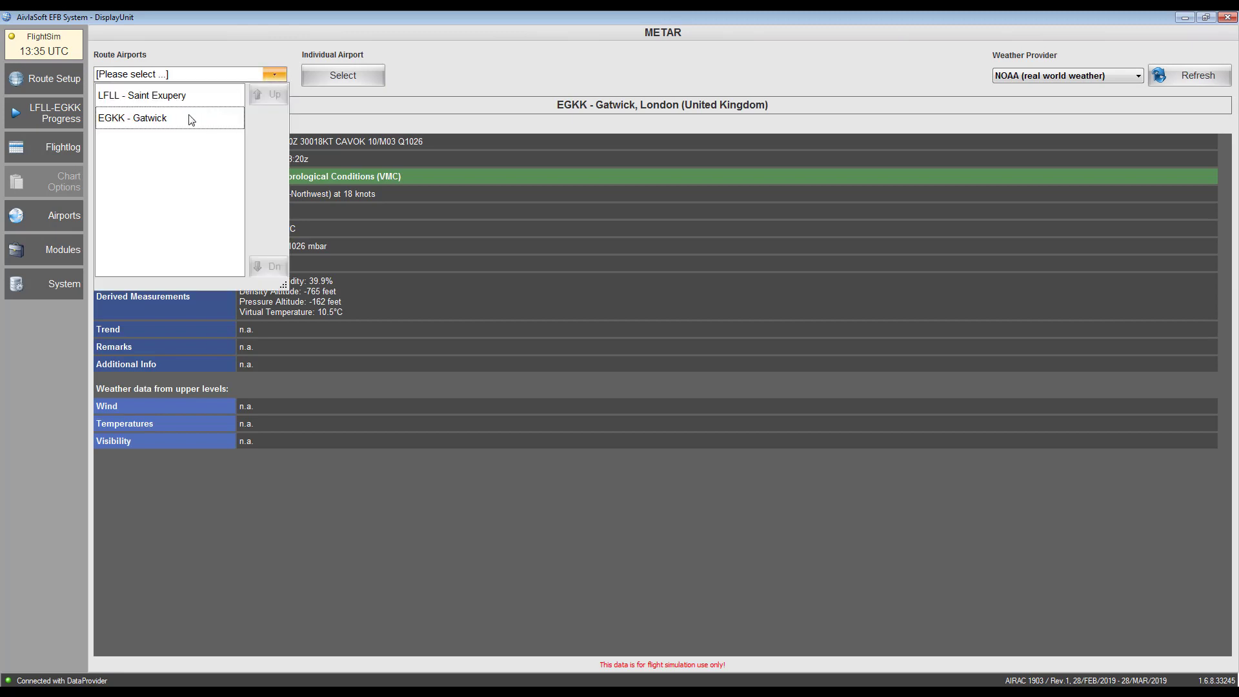
pyautogui.click(191, 118)
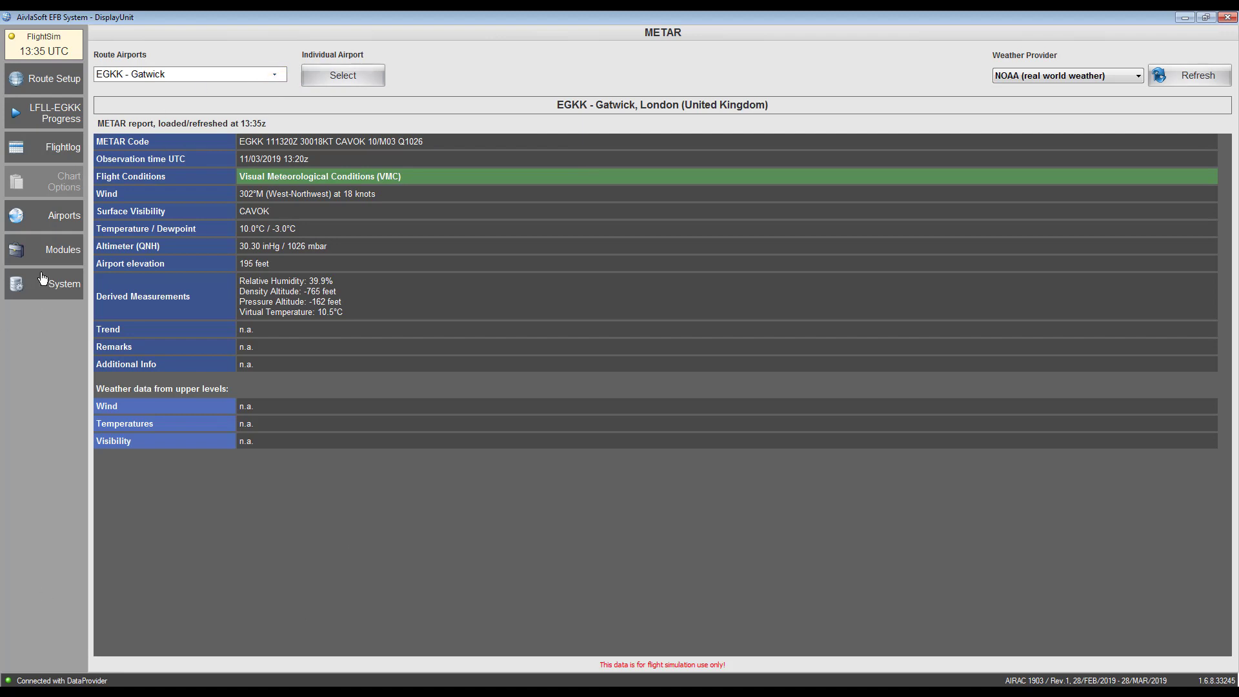
# Open the route setup, switch to the AivlaSoft DataProvider, move its window clear, and open its settings
pyautogui.click(49, 83)
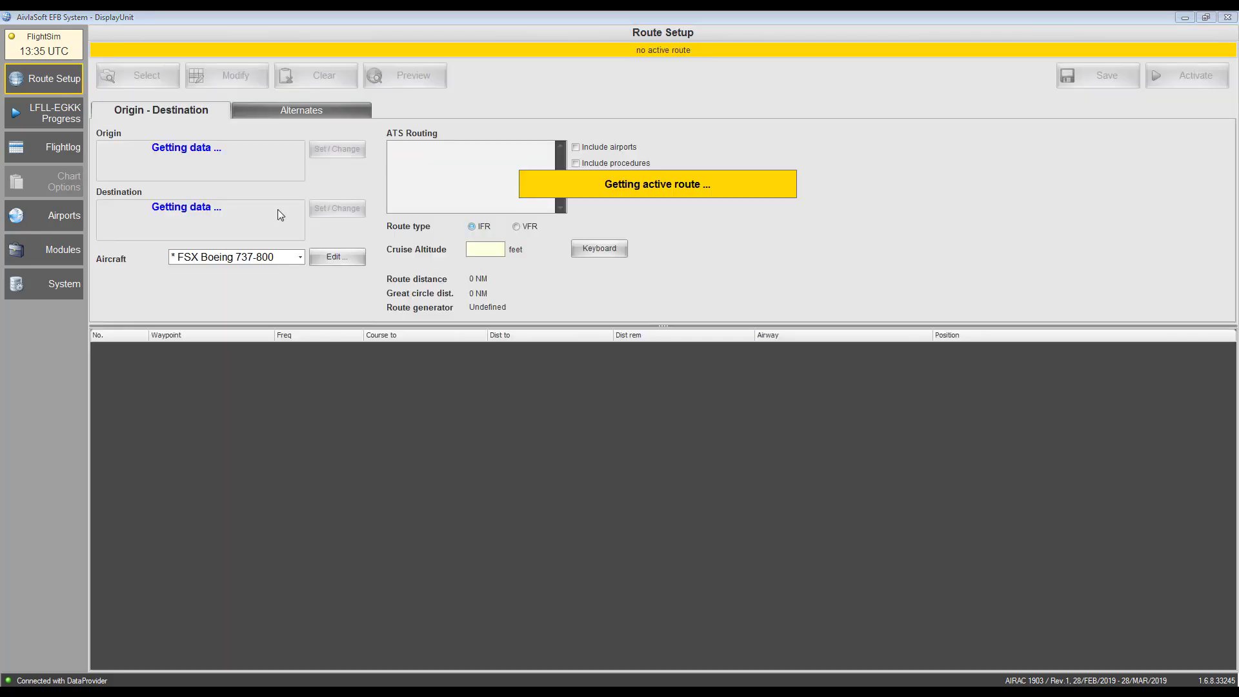
pyautogui.click(1185, 18)
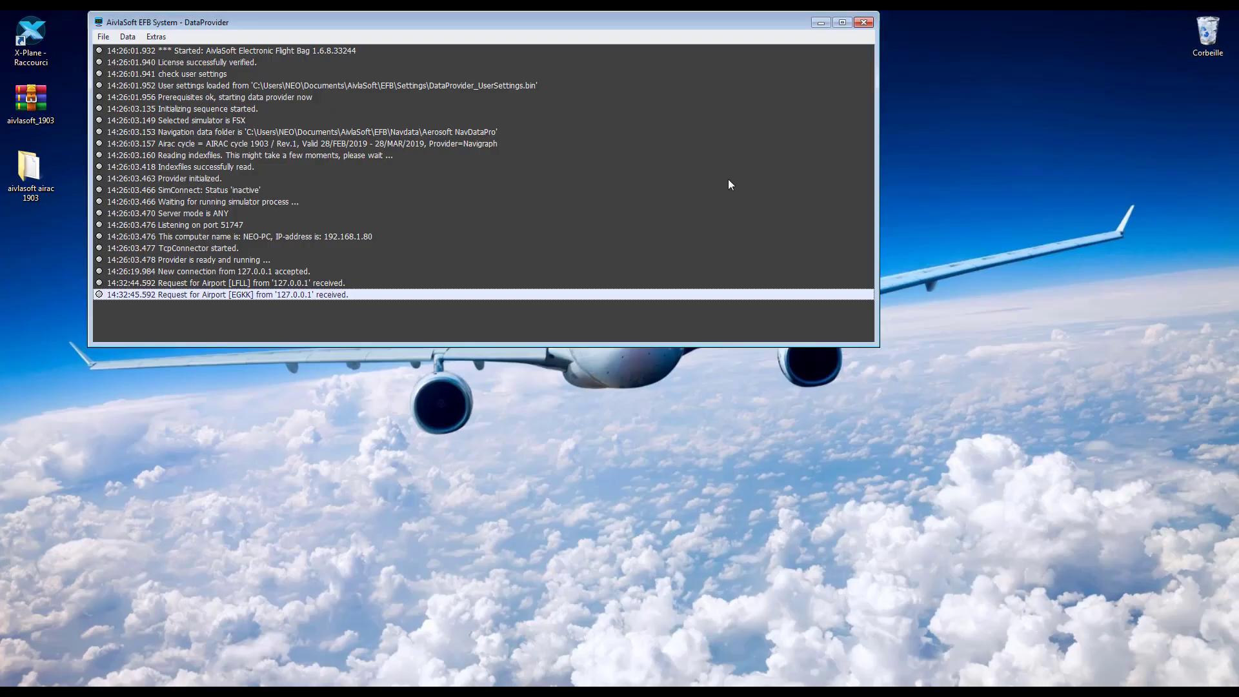
pyautogui.moveTo(323, 24); pyautogui.dragTo(442, 35)
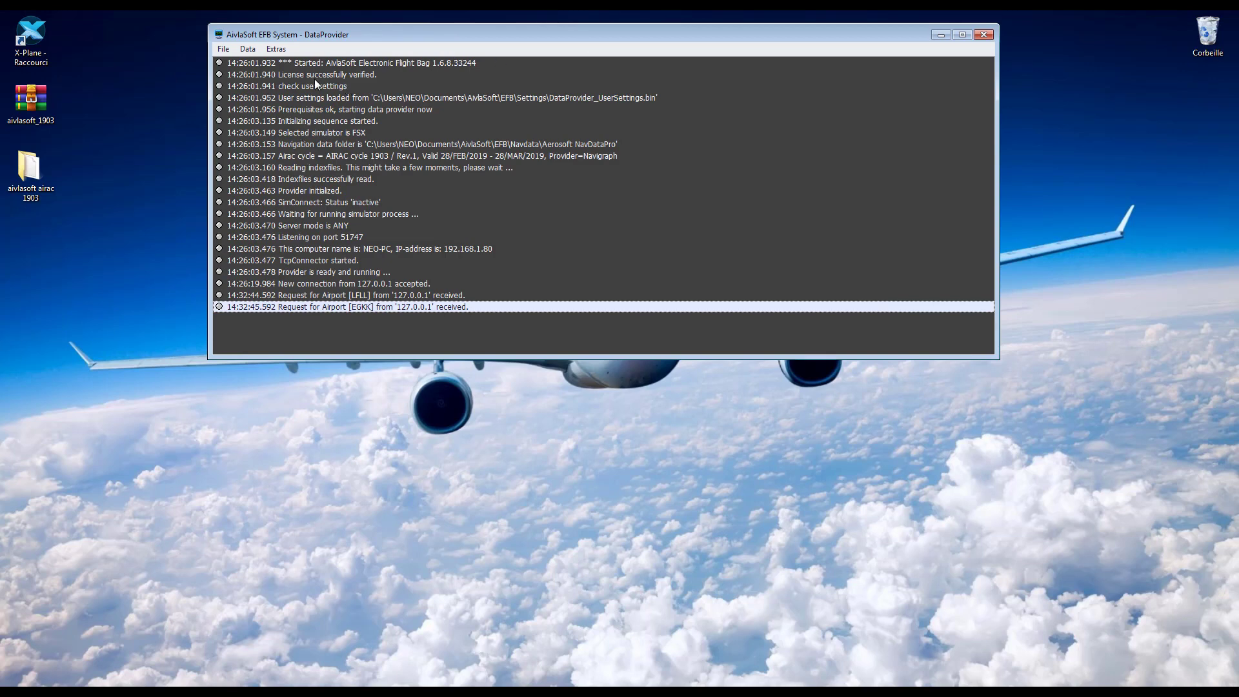
pyautogui.click(276, 49)
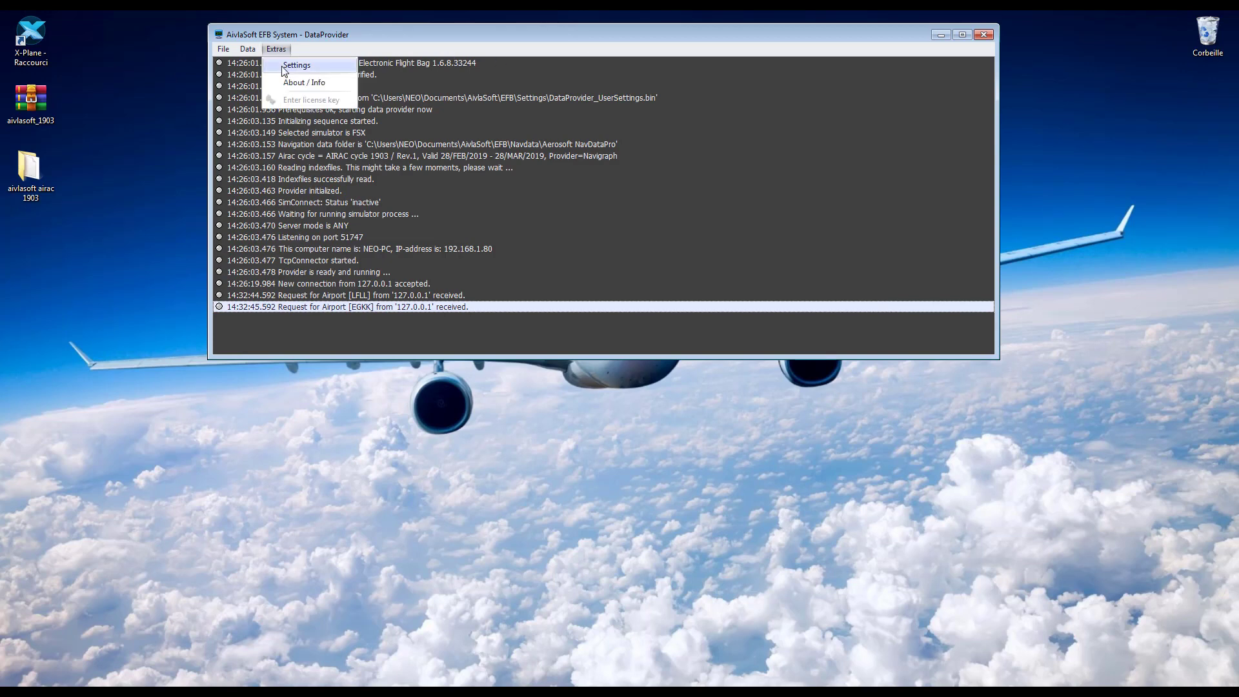
pyautogui.click(291, 63)
# Review the DataProvider's TCP communication settings, including the port number, and the simulator selection and folder paths
pyautogui.click(489, 46)
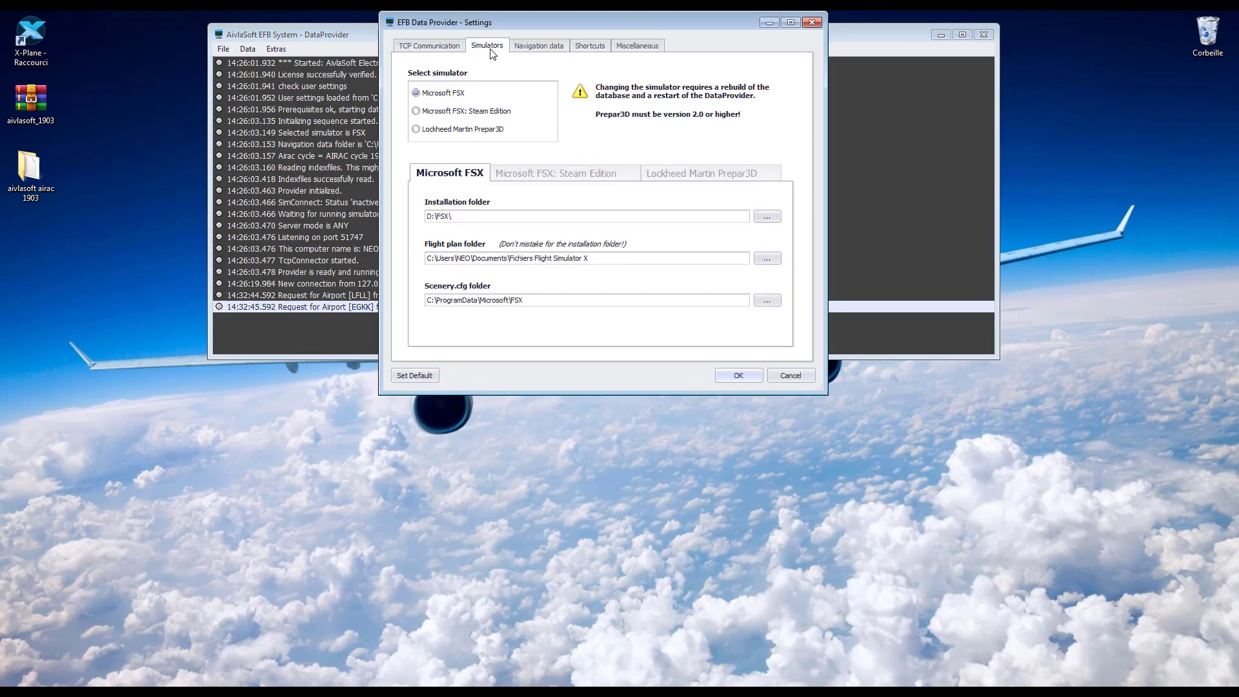
pyautogui.click(429, 45)
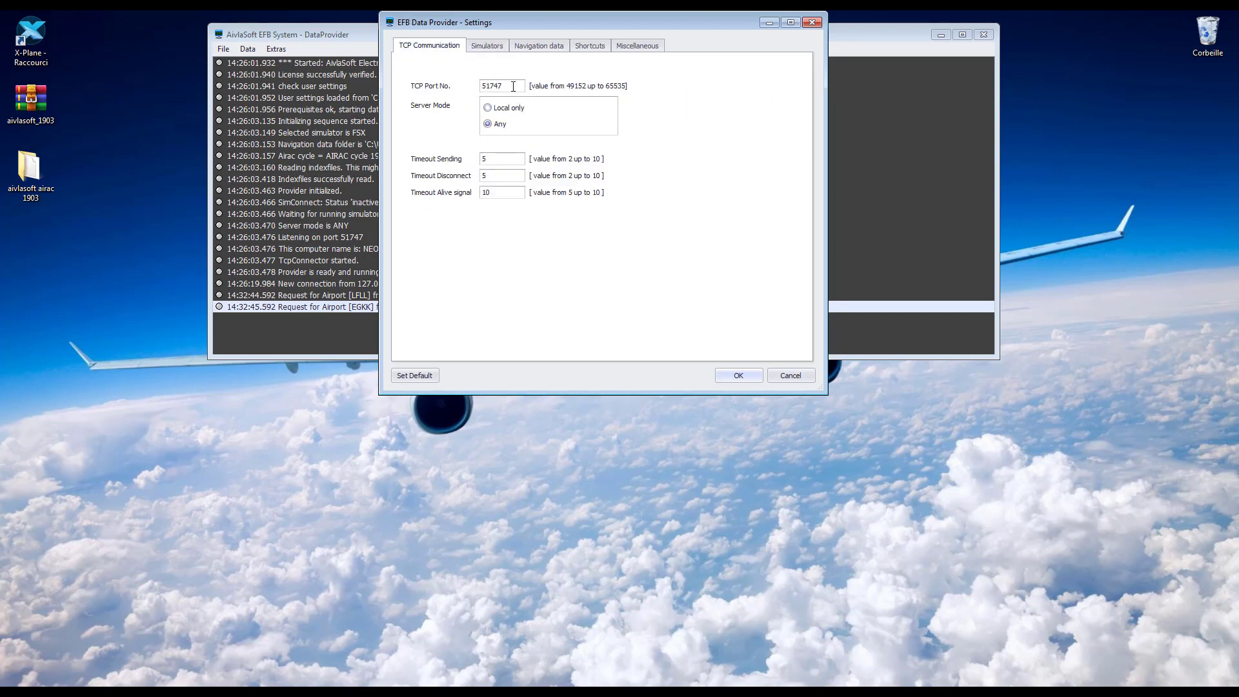
pyautogui.moveTo(513, 86); pyautogui.dragTo(481, 87)
pyautogui.click(481, 89)
pyautogui.click(494, 47)
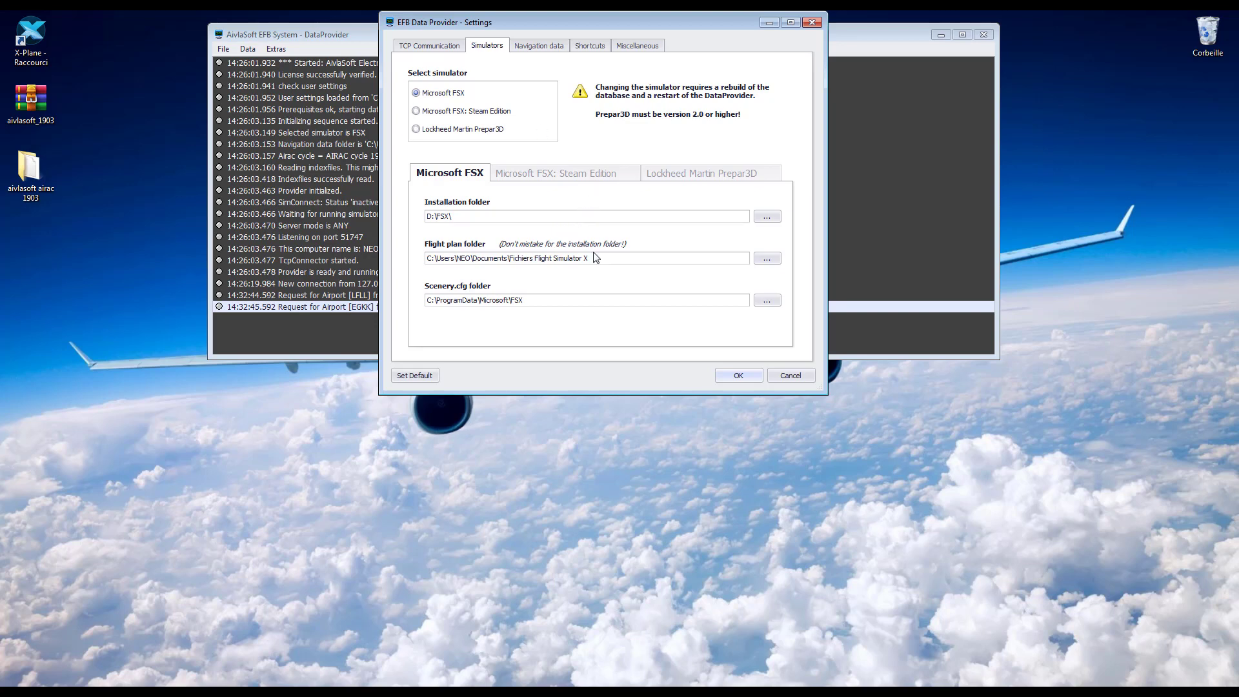
# Enlarge the DataProvider settings and examine the Aerosoft NavDataPro and Navigraph FMS data folder paths for Microsoft FSX
pyautogui.click(539, 45)
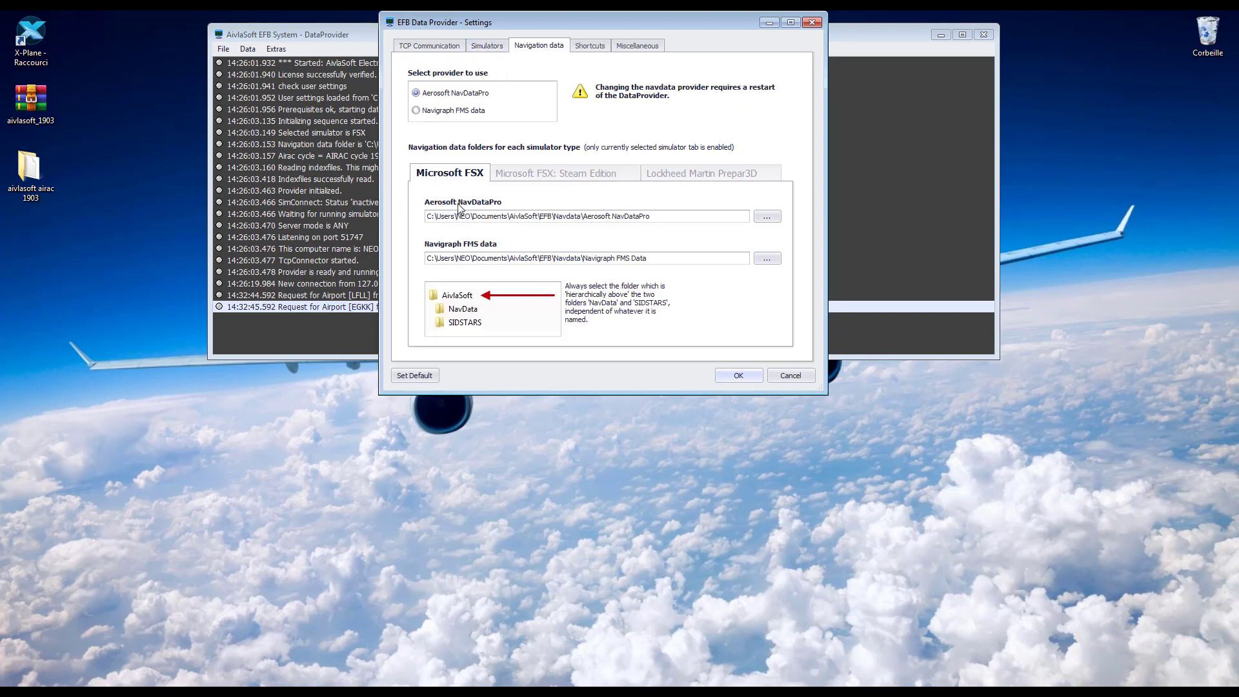
pyautogui.moveTo(432, 218); pyautogui.dragTo(650, 217)
pyautogui.click(755, 306)
pyautogui.moveTo(819, 391); pyautogui.dragTo(943, 560)
pyautogui.click(913, 22)
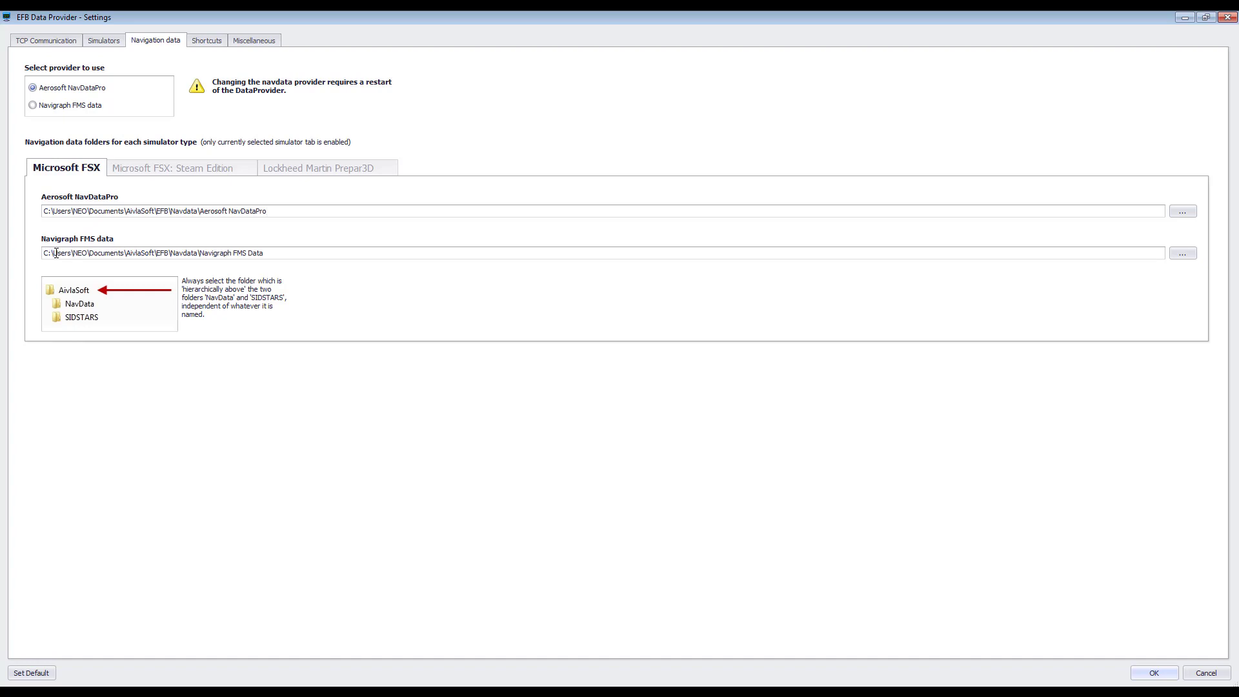
pyautogui.moveTo(49, 253); pyautogui.dragTo(258, 253)
pyautogui.click(245, 256)
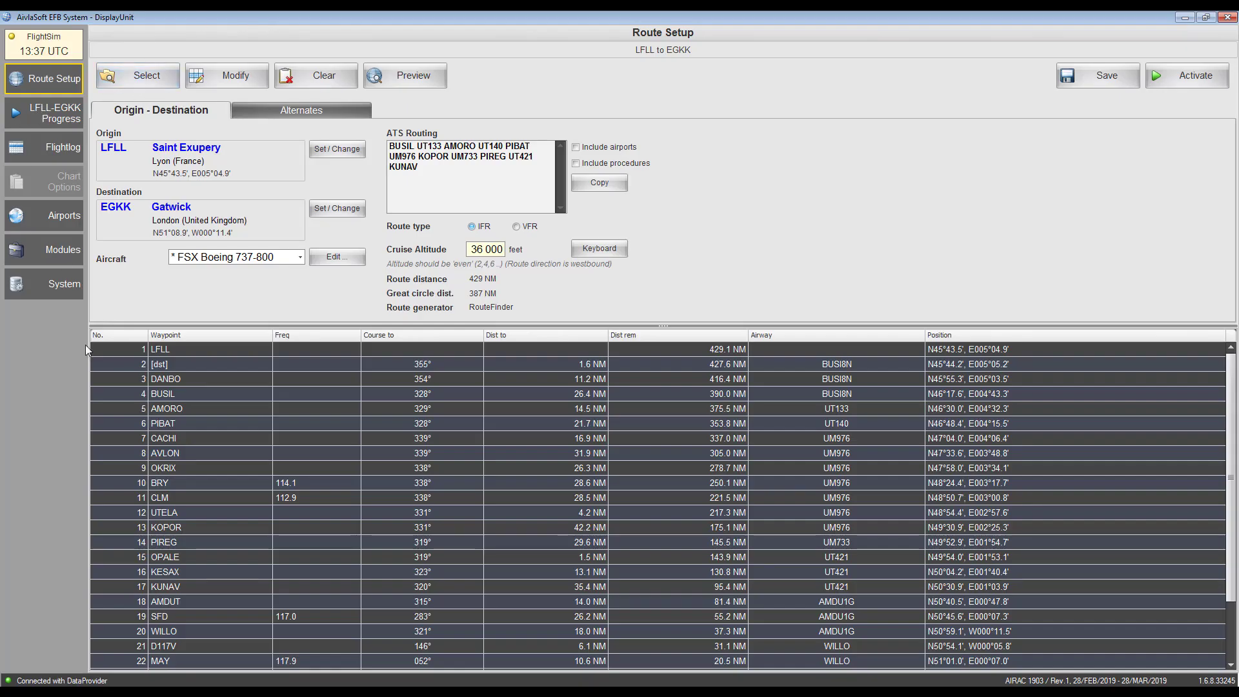
# View the DisplayUnit's route type options without choosing one, and open the LFLL to EGKK flight plan's save options in full size
pyautogui.click(111, 79)
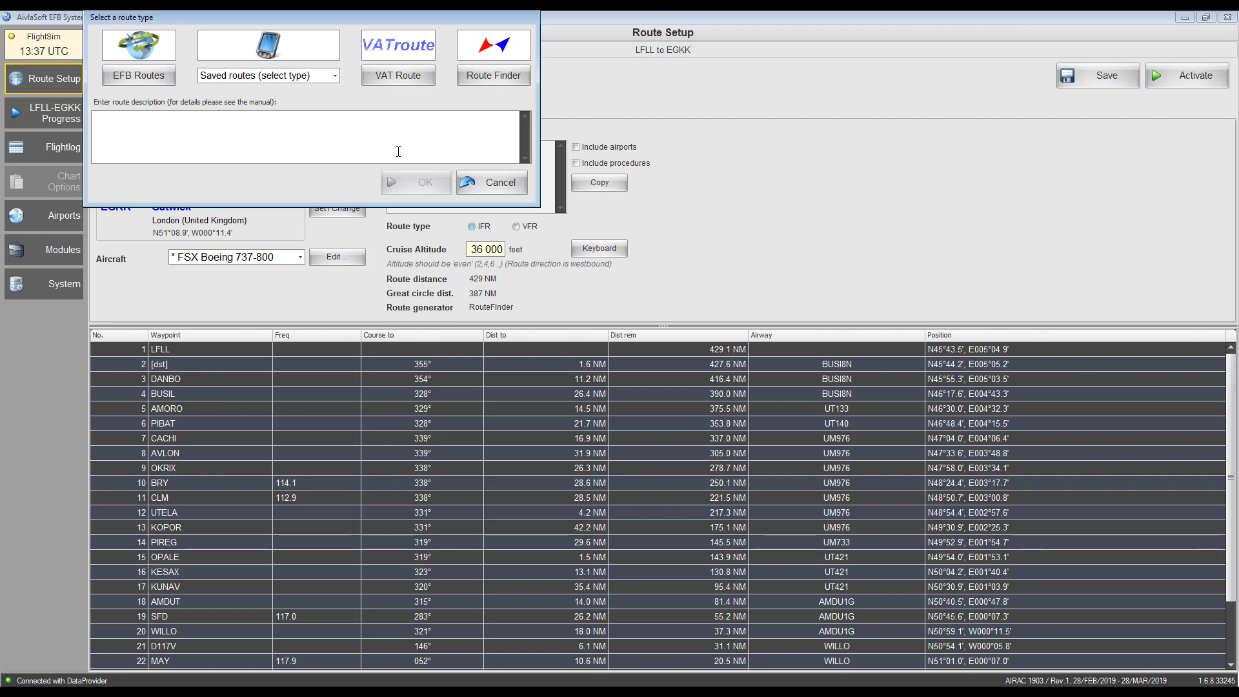
pyautogui.click(500, 183)
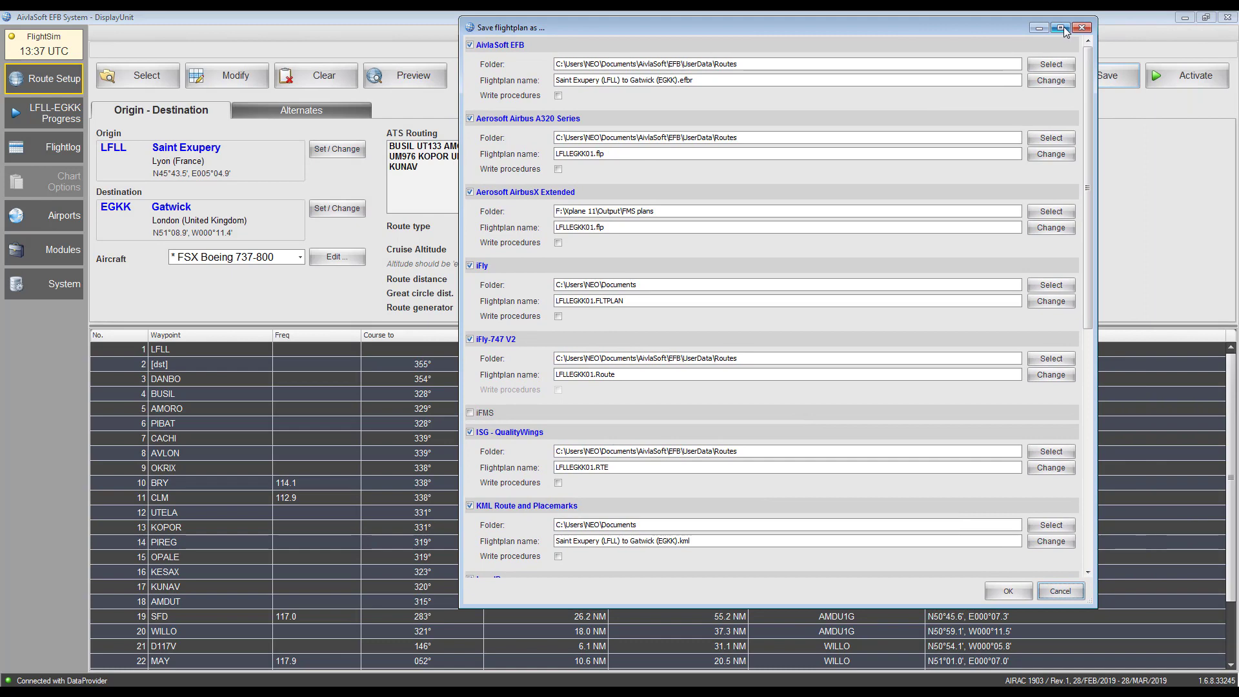
pyautogui.click(1061, 16)
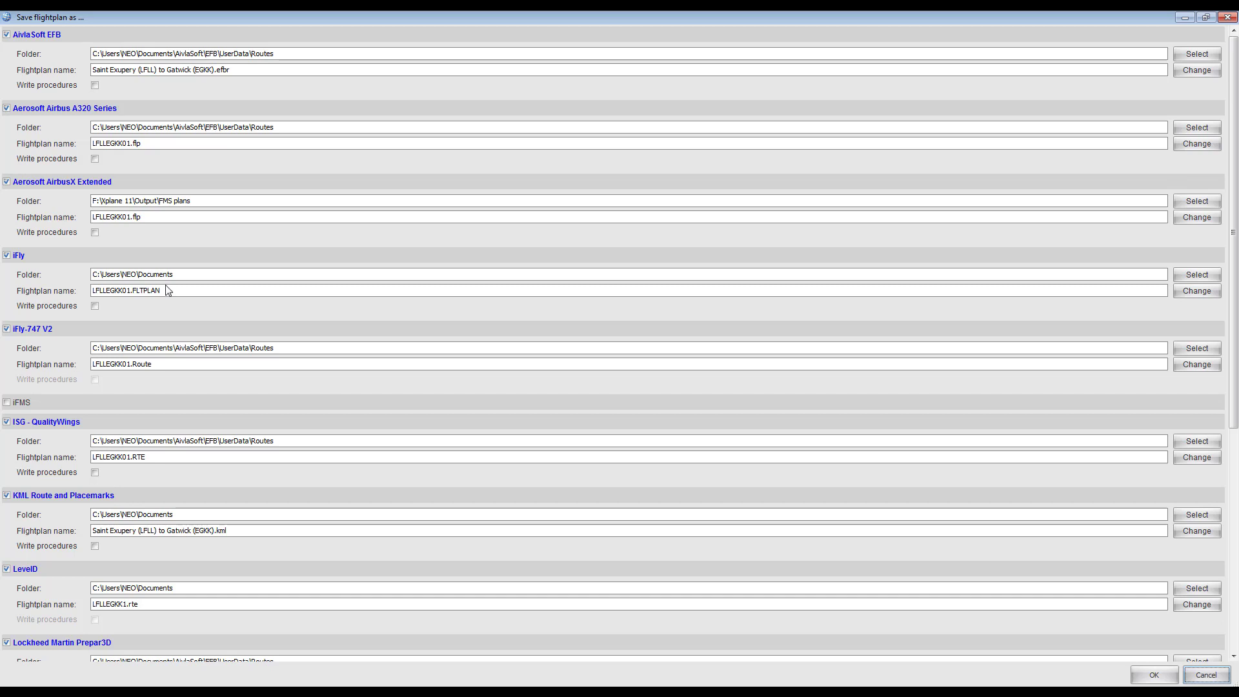
# Disable and re-enable the Aerosoft AirbusX Extended export, examine the other flight plan formats, and close the save options without saving
pyautogui.doubleClick(95, 146)
pyautogui.click(132, 180)
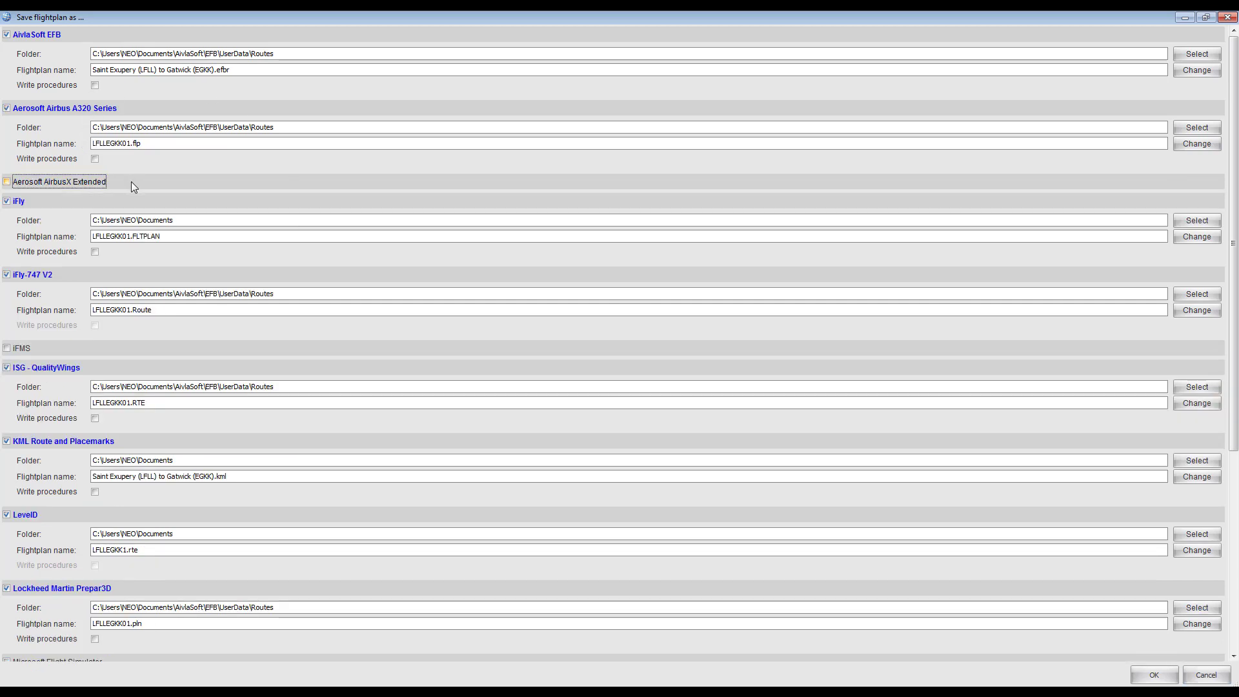
pyautogui.click(10, 183)
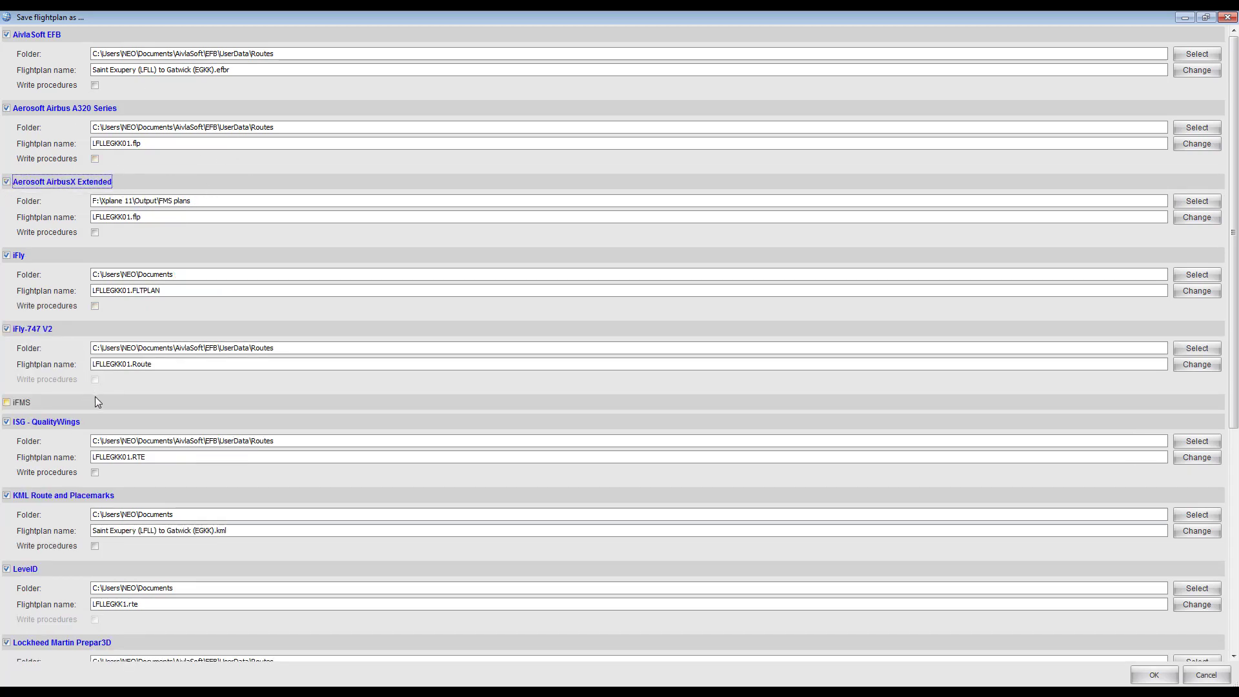
pyautogui.scroll(-5, 97, 398)
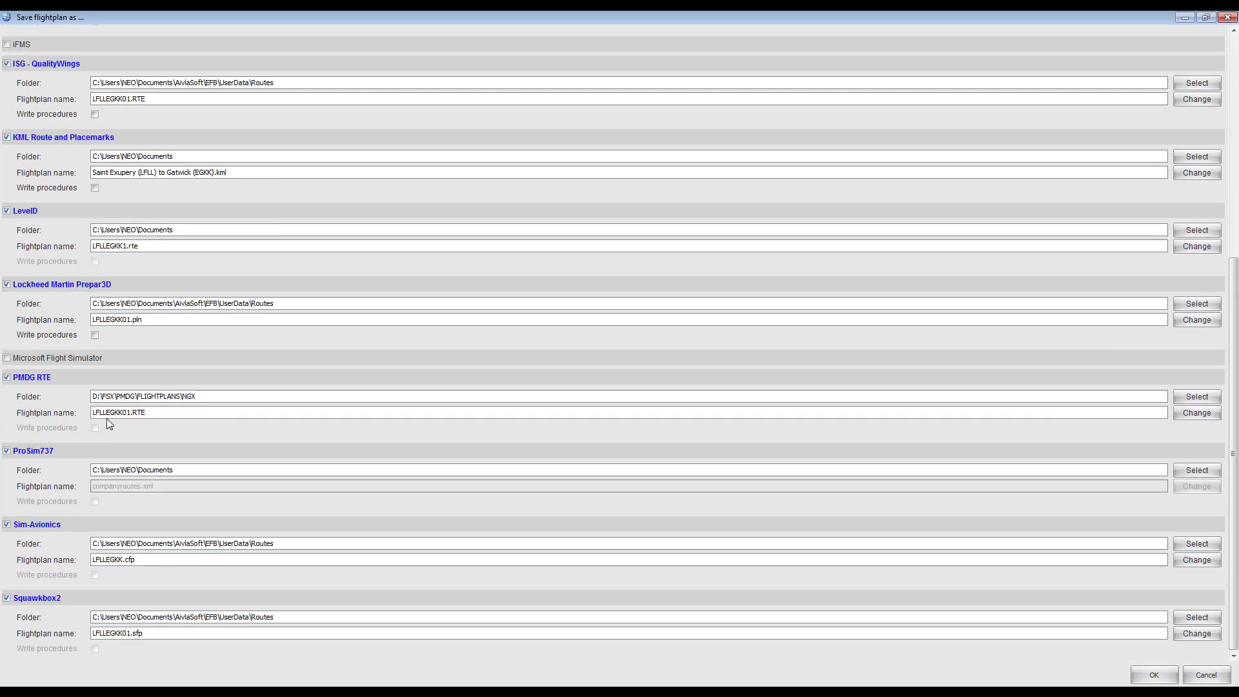
pyautogui.scroll(5, 41, 377)
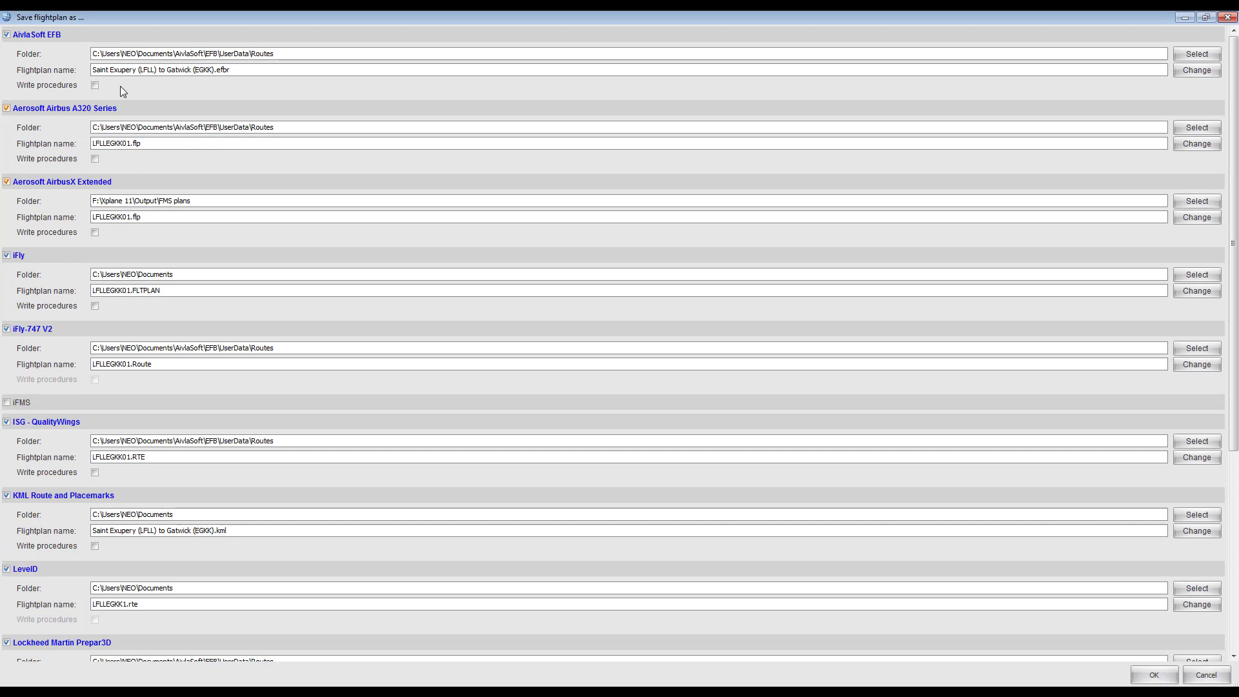
pyautogui.click(1227, 17)
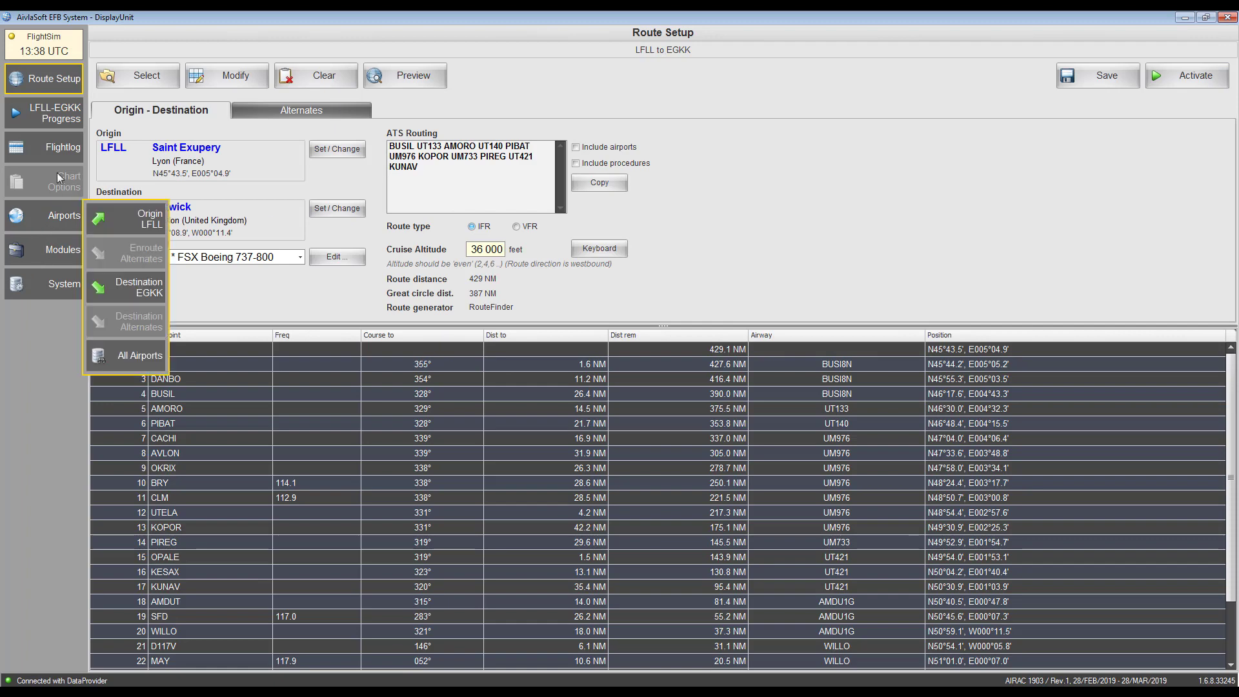
# Return to the LFLL-EGKK route progress and view the LFLL departure and ground charts
pyautogui.click(53, 121)
pyautogui.click(194, 41)
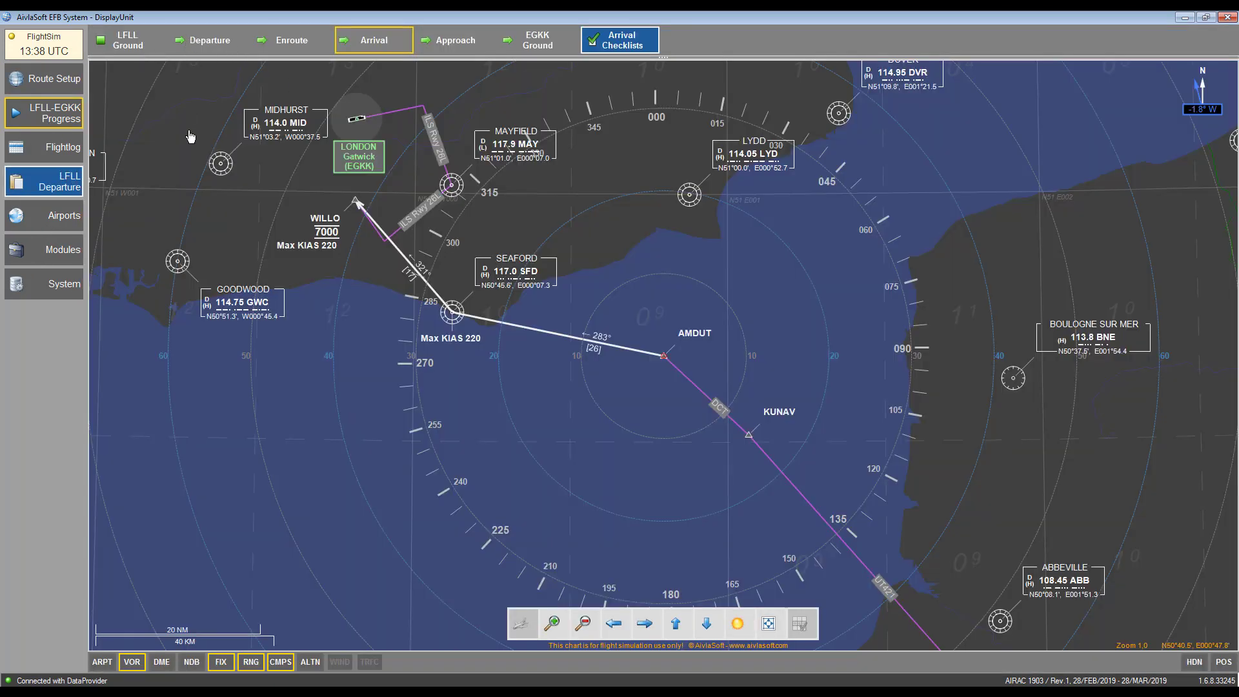
pyautogui.click(132, 40)
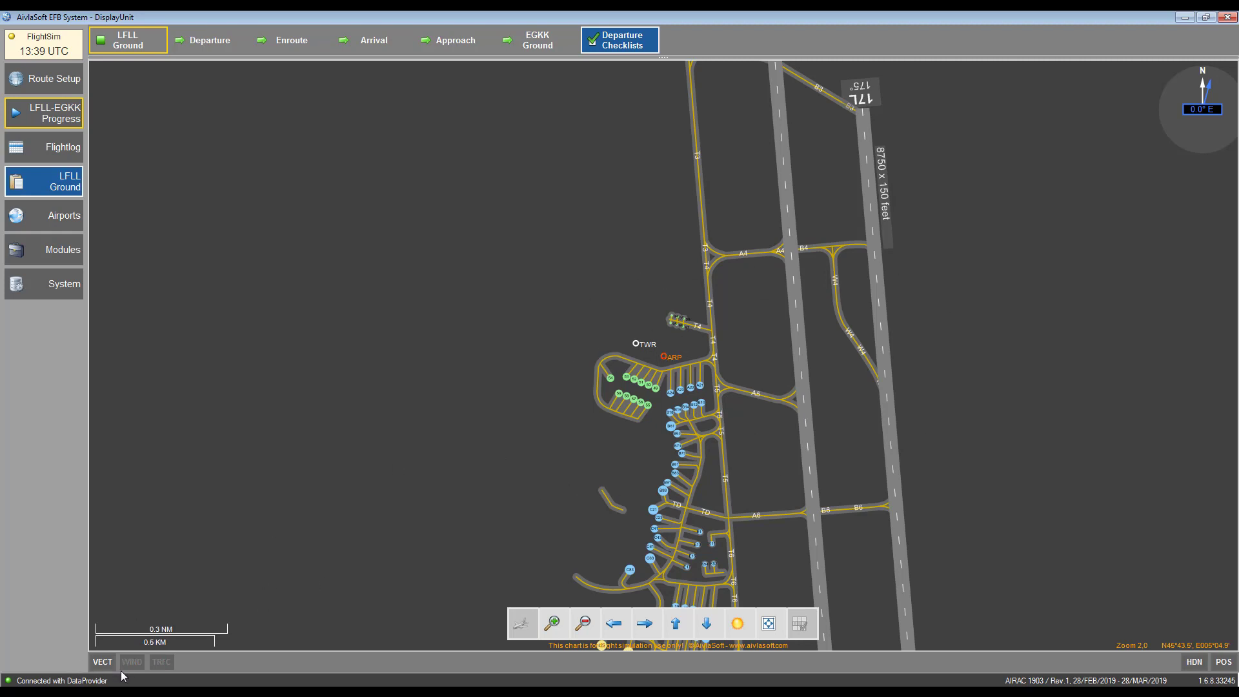
# Open the Display Unit settings and review the folders, weather, flight information, online and miscellaneous options
pyautogui.click(58, 284)
pyautogui.click(138, 392)
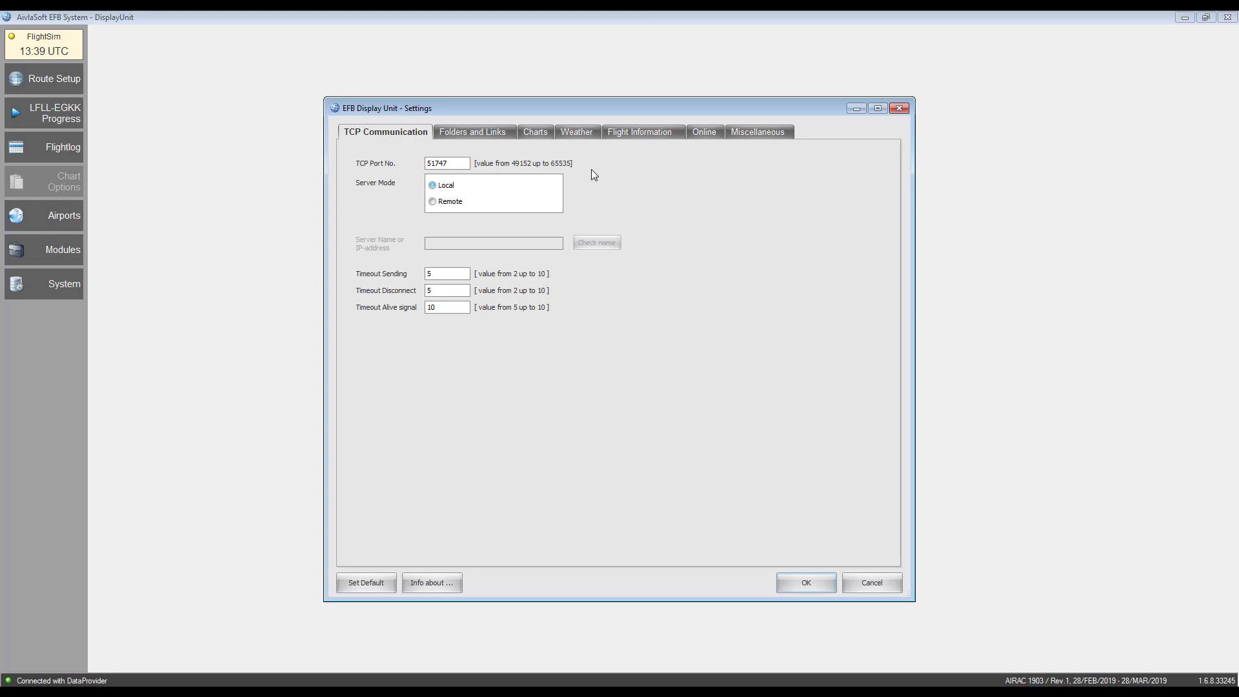
pyautogui.click(497, 133)
pyautogui.click(573, 131)
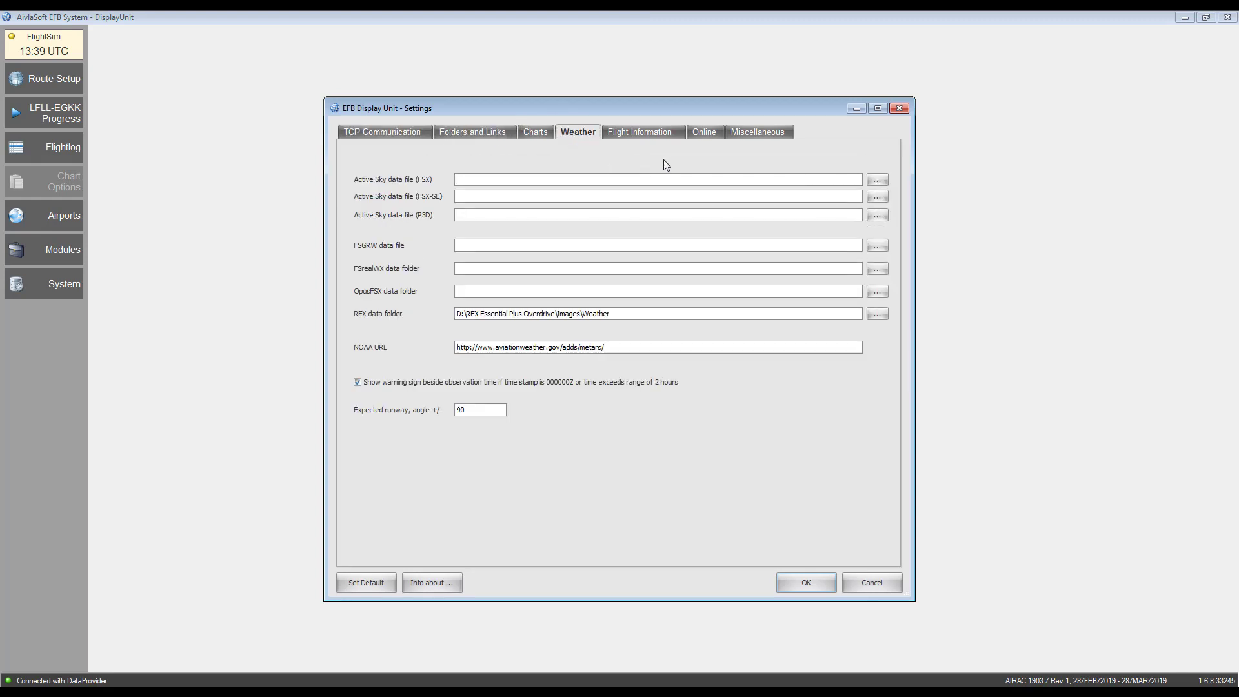
pyautogui.click(648, 127)
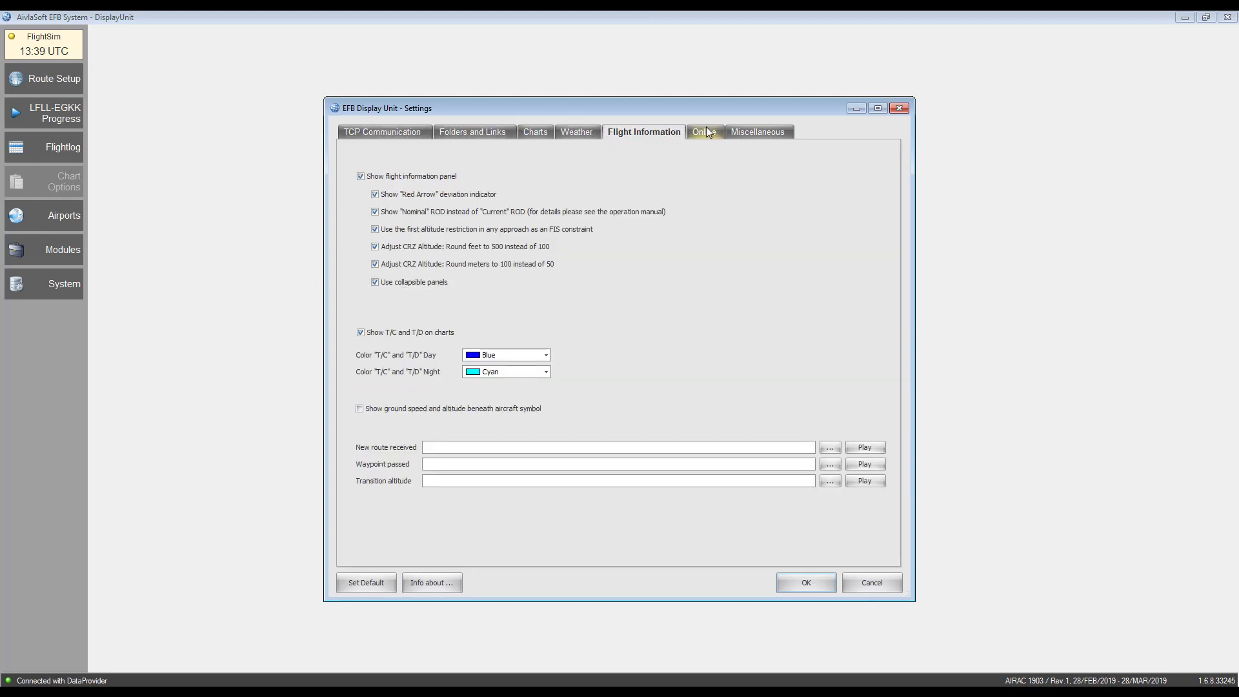
pyautogui.click(707, 128)
pyautogui.click(789, 132)
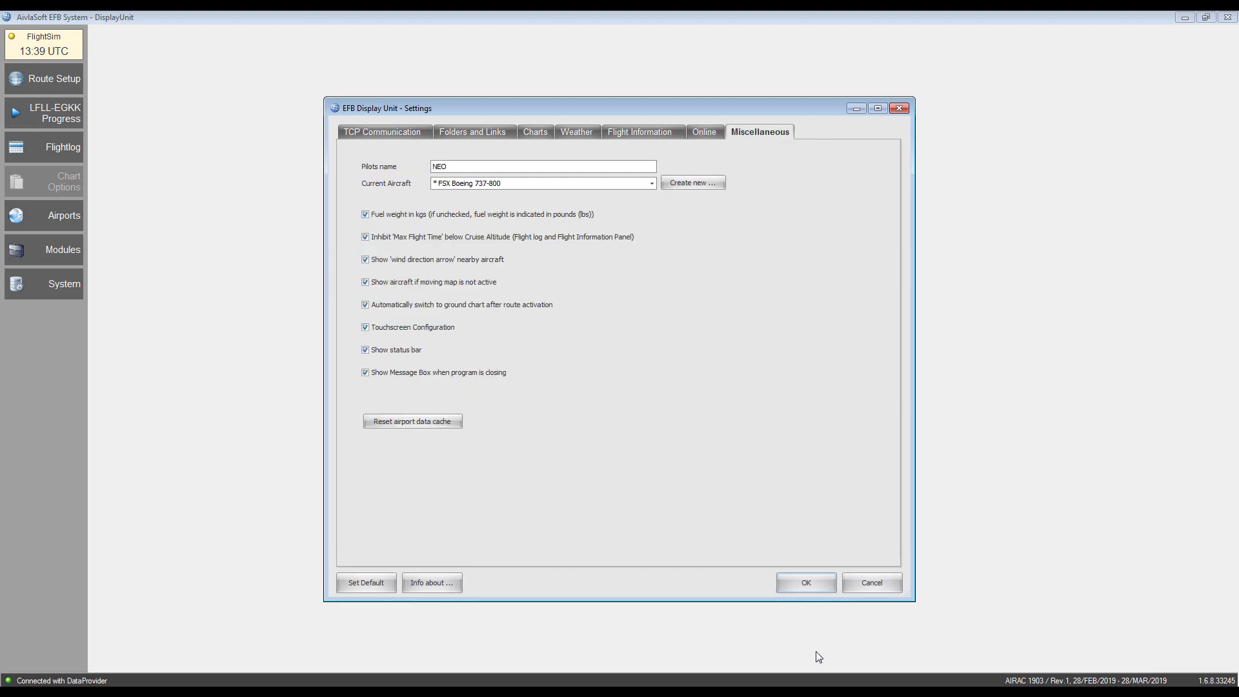